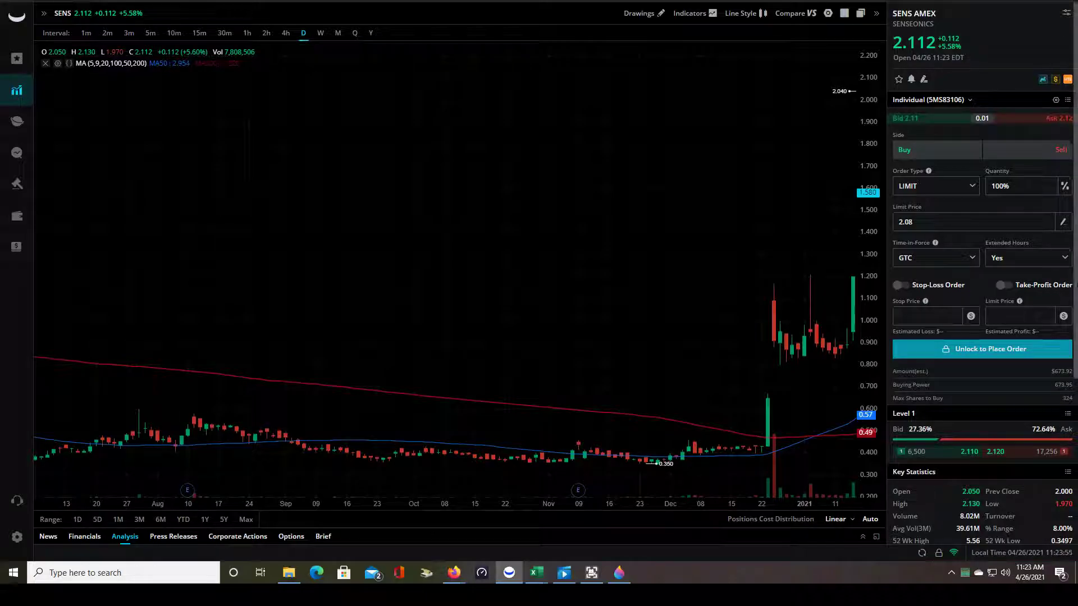
Draw a red horizontal line at about 0.597 on the SENS daily chart.
scroll(1044, 289, "down", 3)
scroll(1048, 453, "up", 1)
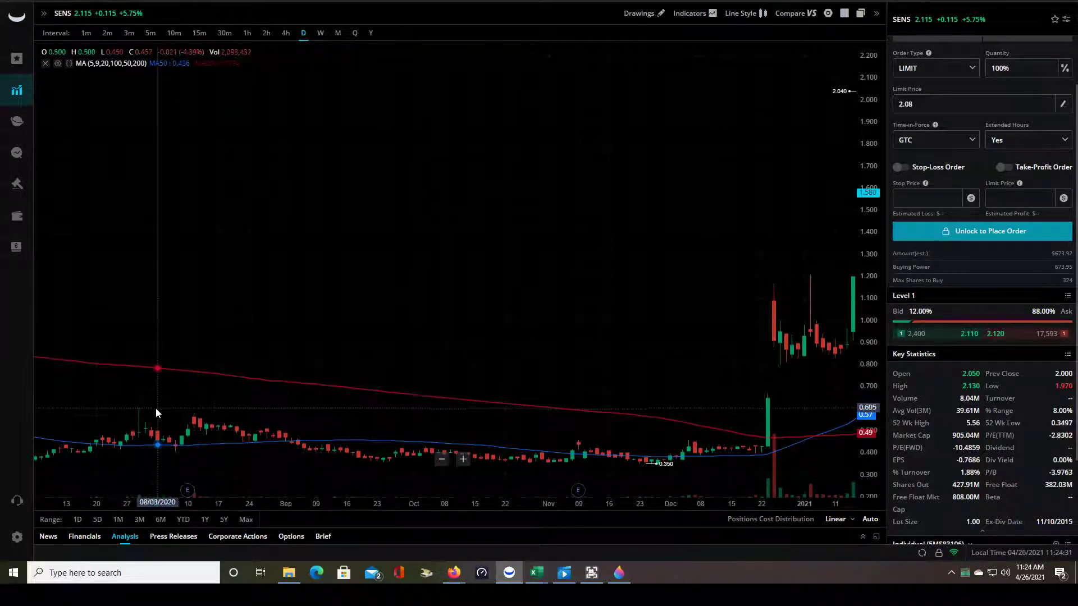
right_click(203, 402)
mouse_move(258, 469)
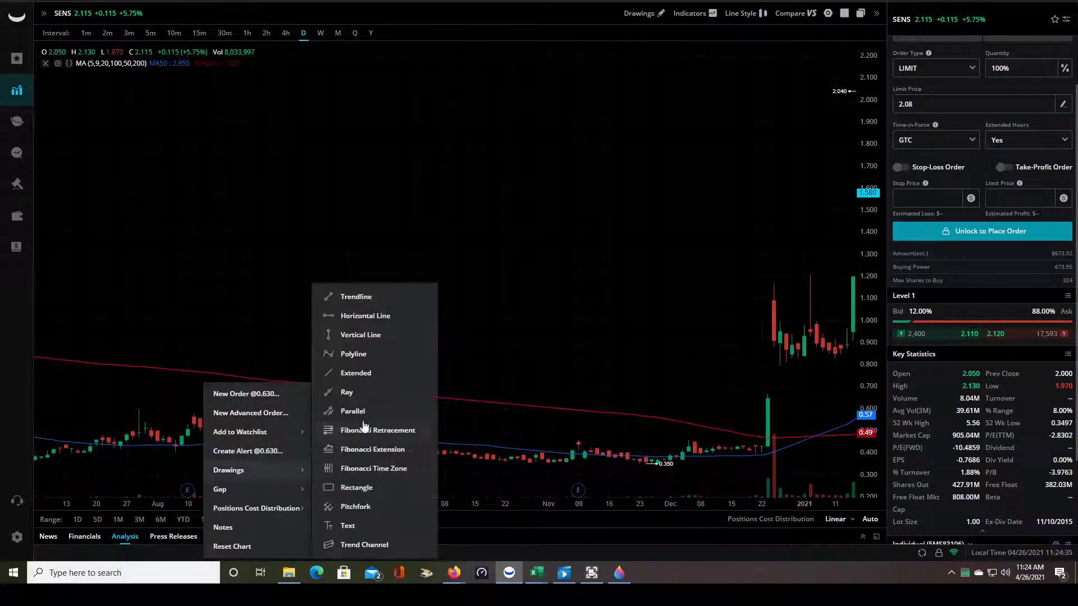
left_click(374, 317)
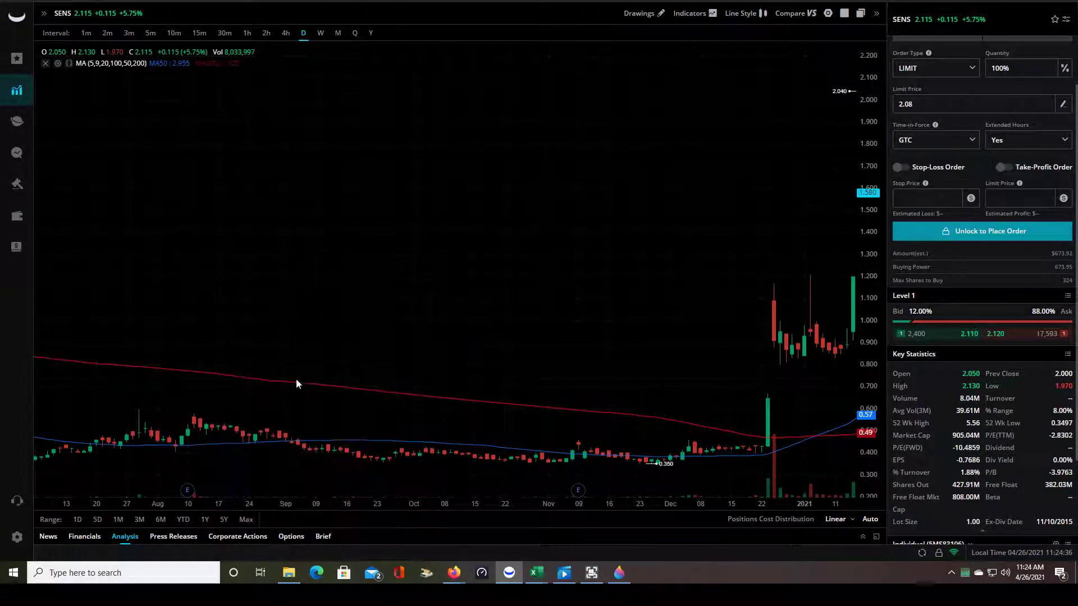
left_click(207, 409)
left_click(207, 410)
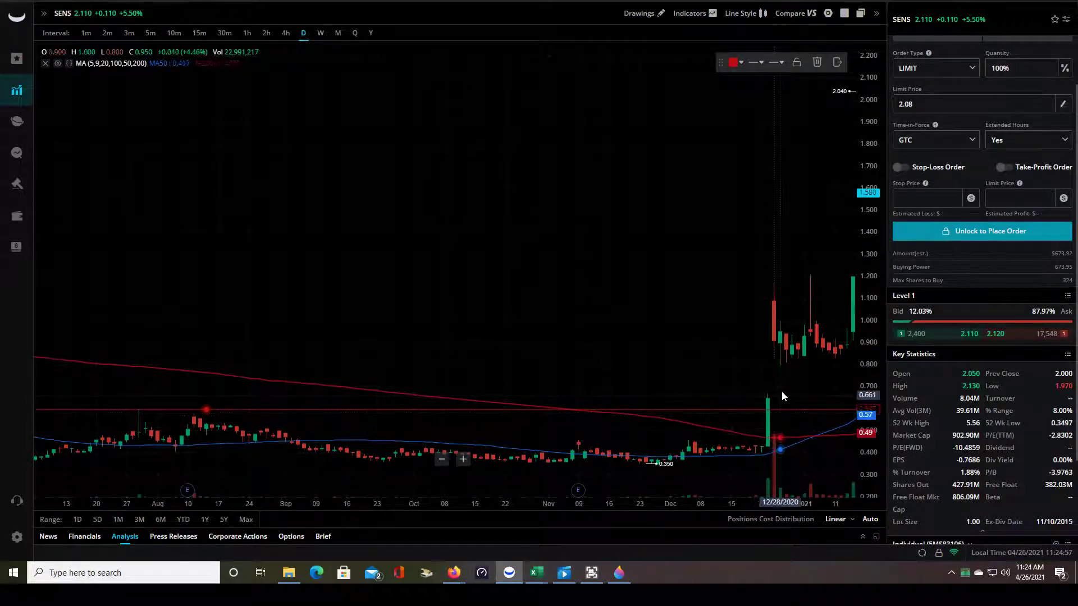
Add a second horizontal line at about 0.800, just under the recent candle lows.
right_click(823, 367)
mouse_move(881, 453)
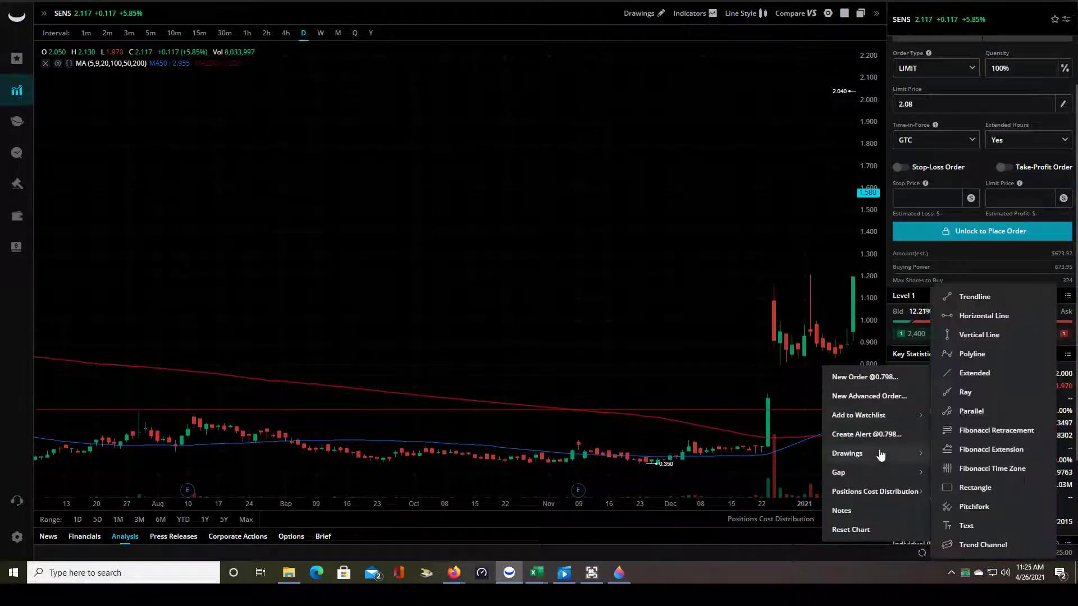
left_click(982, 315)
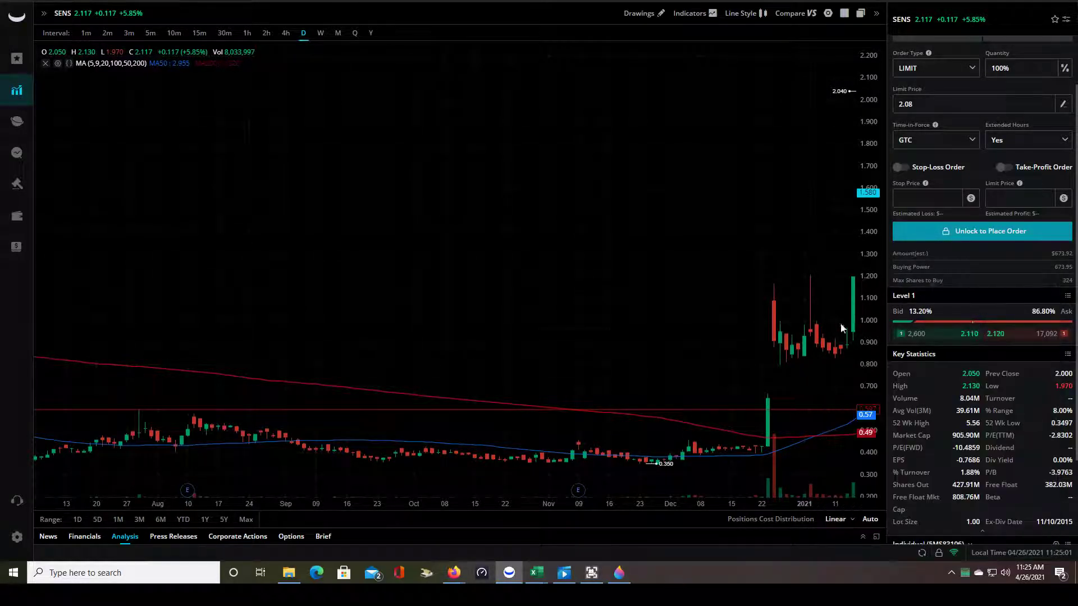
left_click(616, 365)
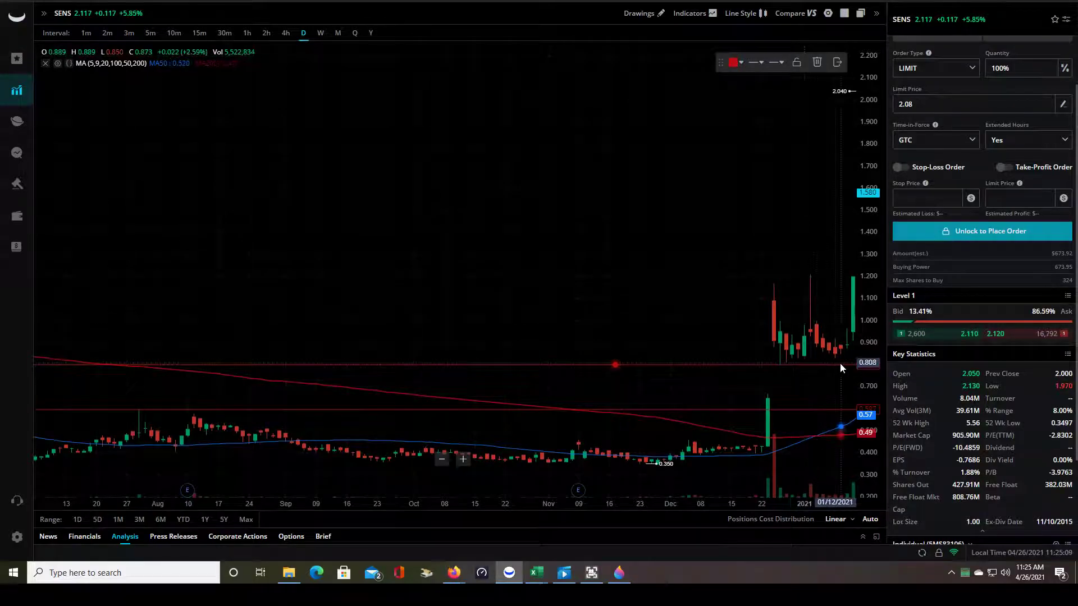
Draw a horizontal line at 1.208 and make it teal green.
right_click(783, 275)
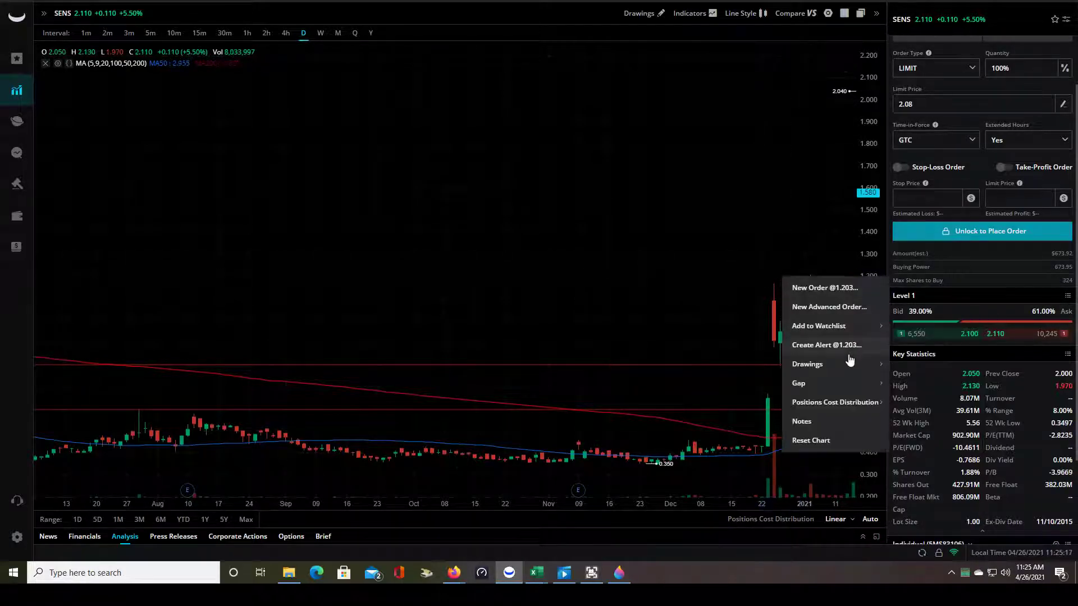
mouse_move(845, 363)
left_click(945, 316)
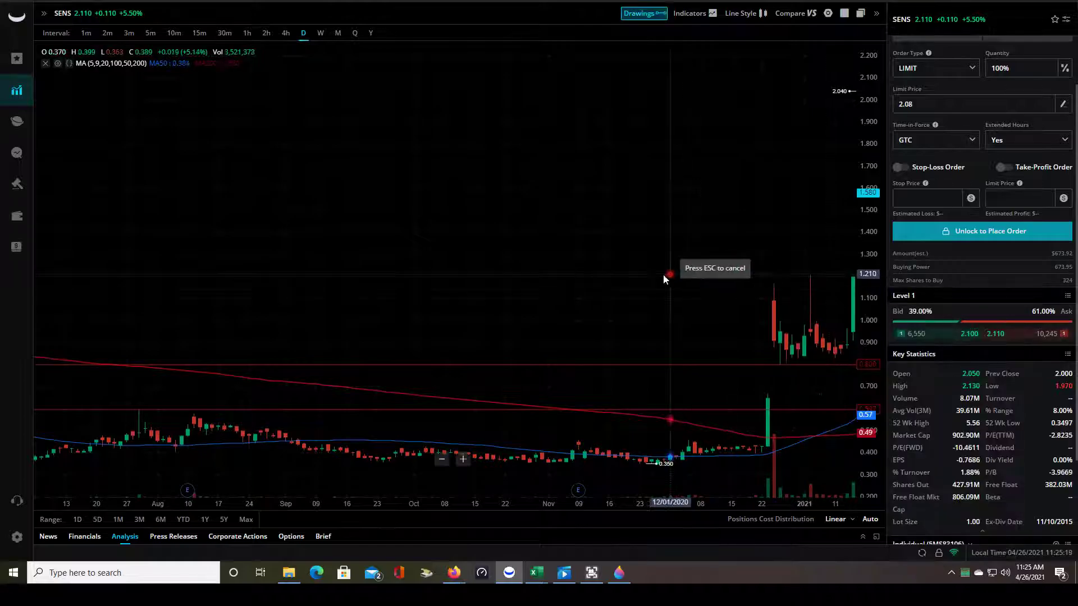
left_click(653, 274)
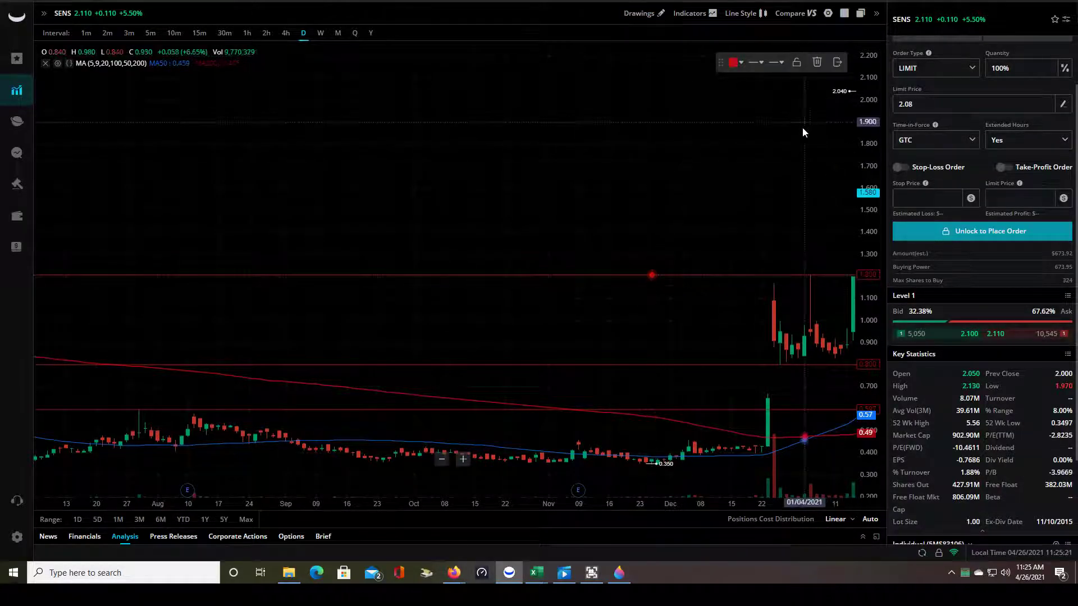
left_click(741, 62)
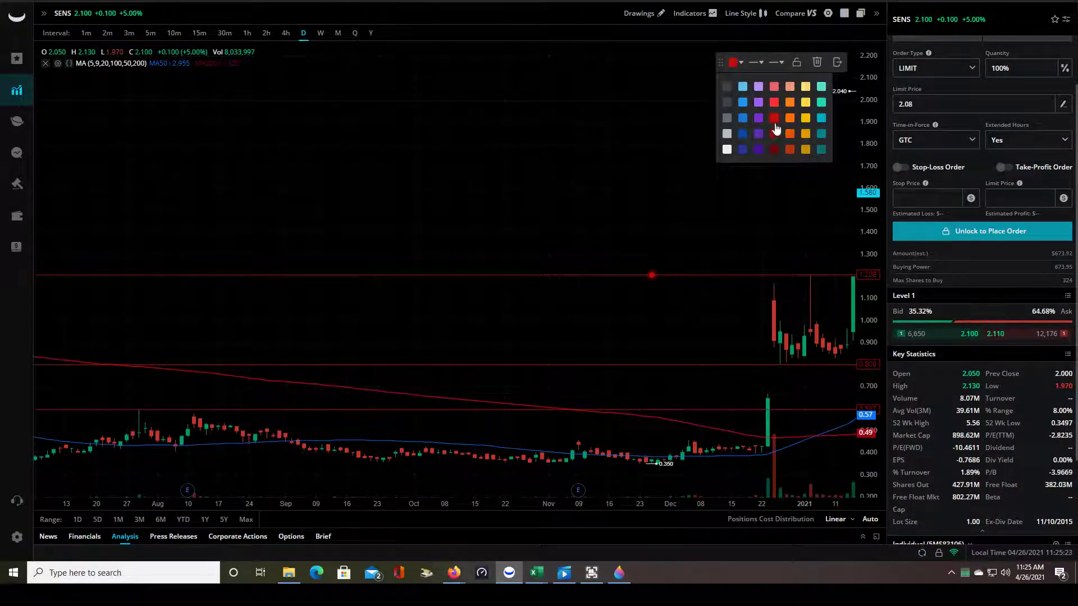
left_click(821, 86)
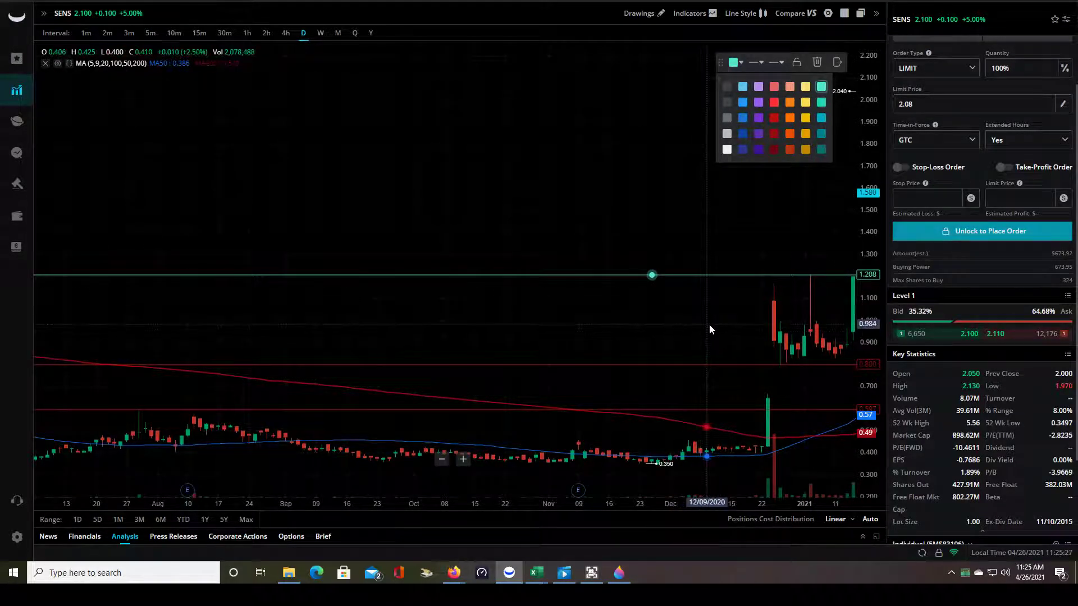
left_click(755, 342)
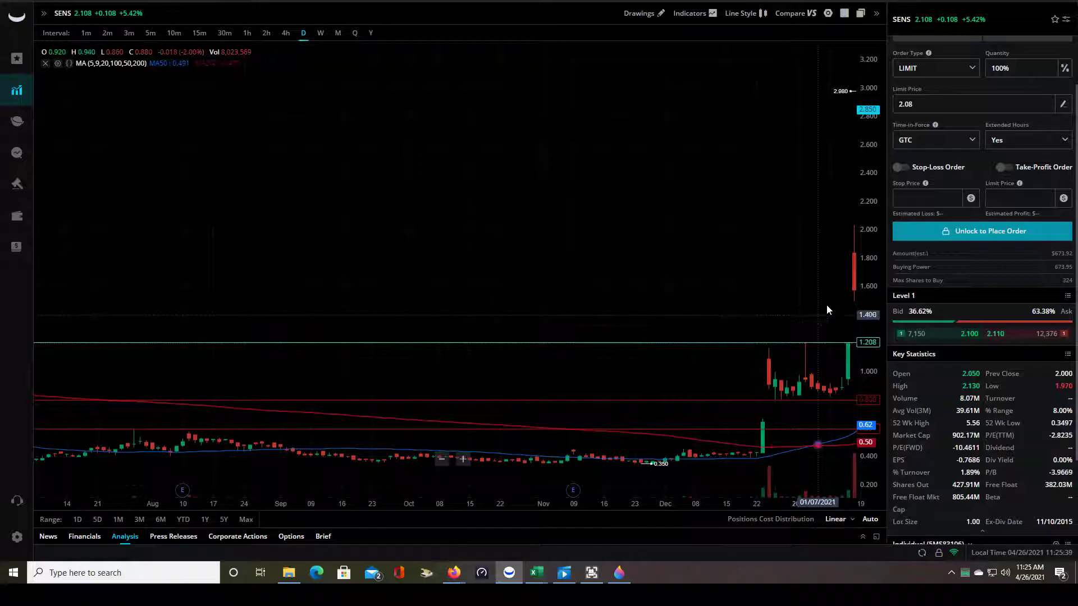
Pan toward newer dates until the late-January 2021 candles and the 3.900 high show.
left_click_drag(840, 274, 833, 318)
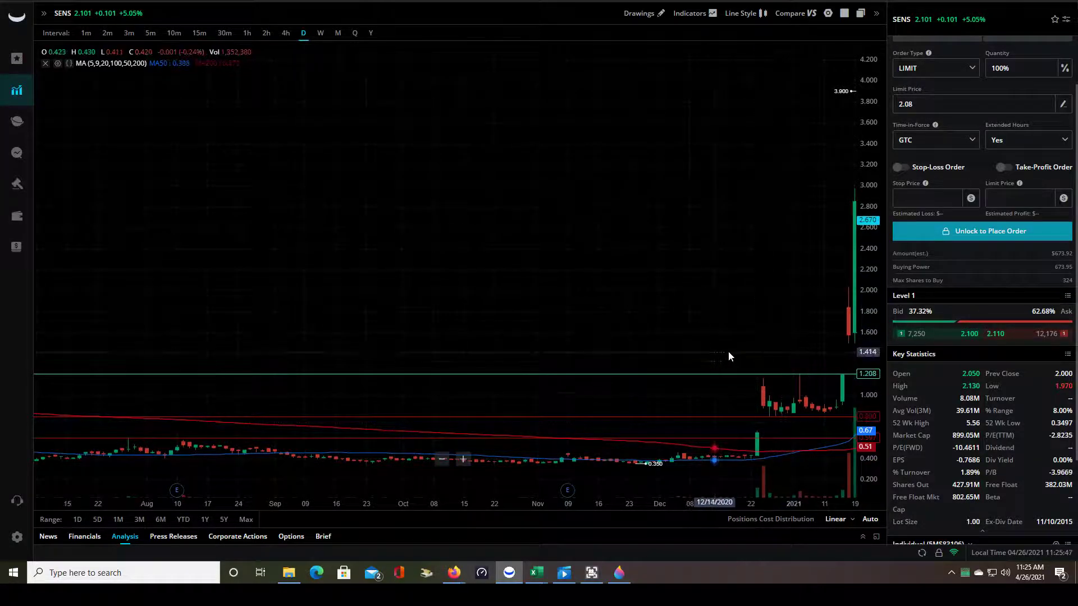
left_click_drag(729, 351, 731, 350)
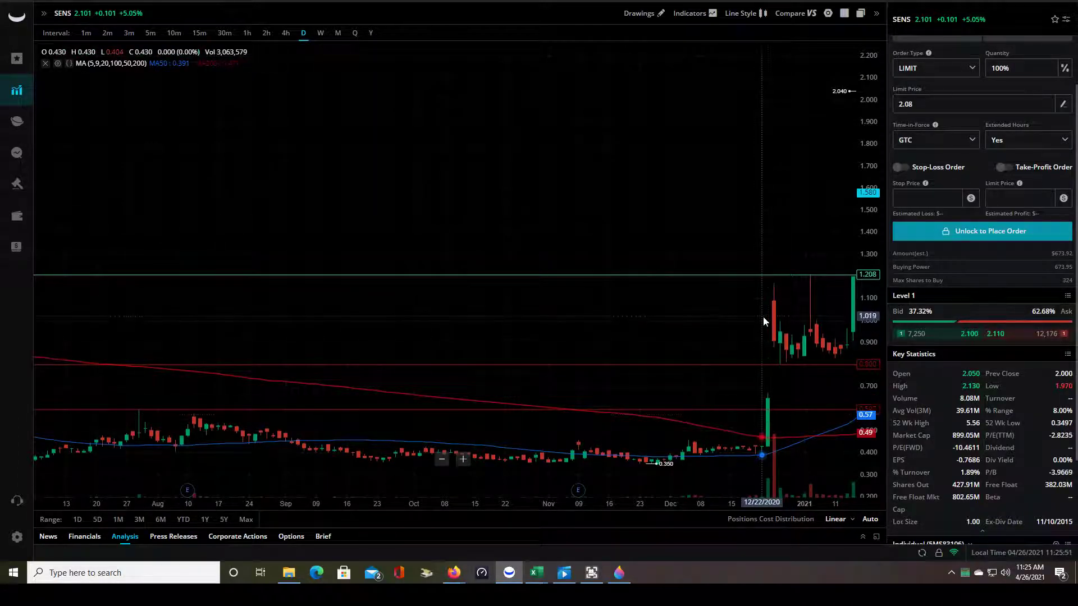
left_click_drag(763, 316, 760, 319)
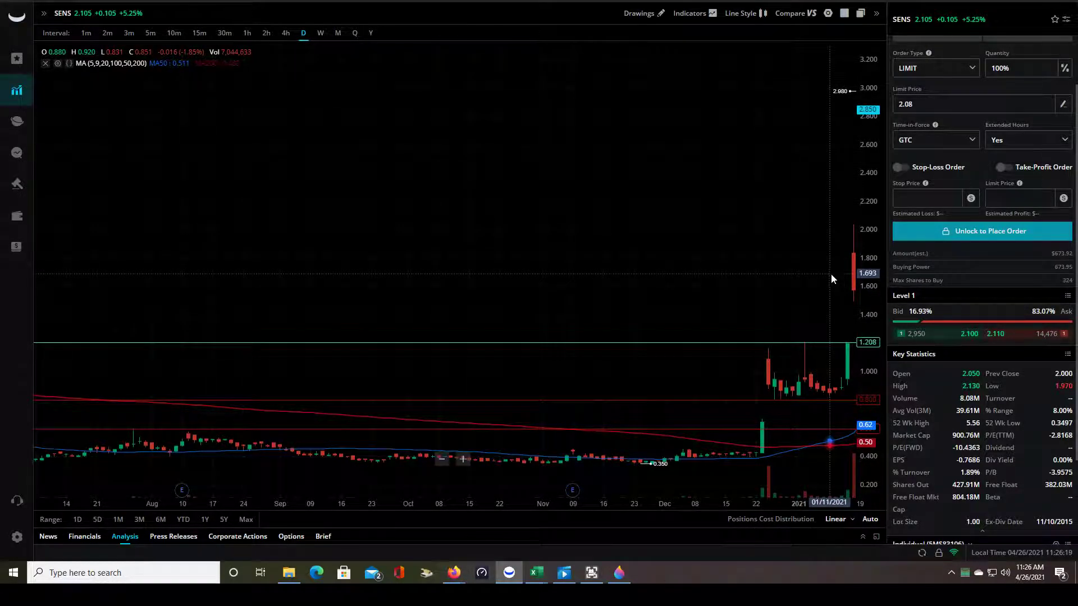
left_click_drag(831, 279, 789, 267)
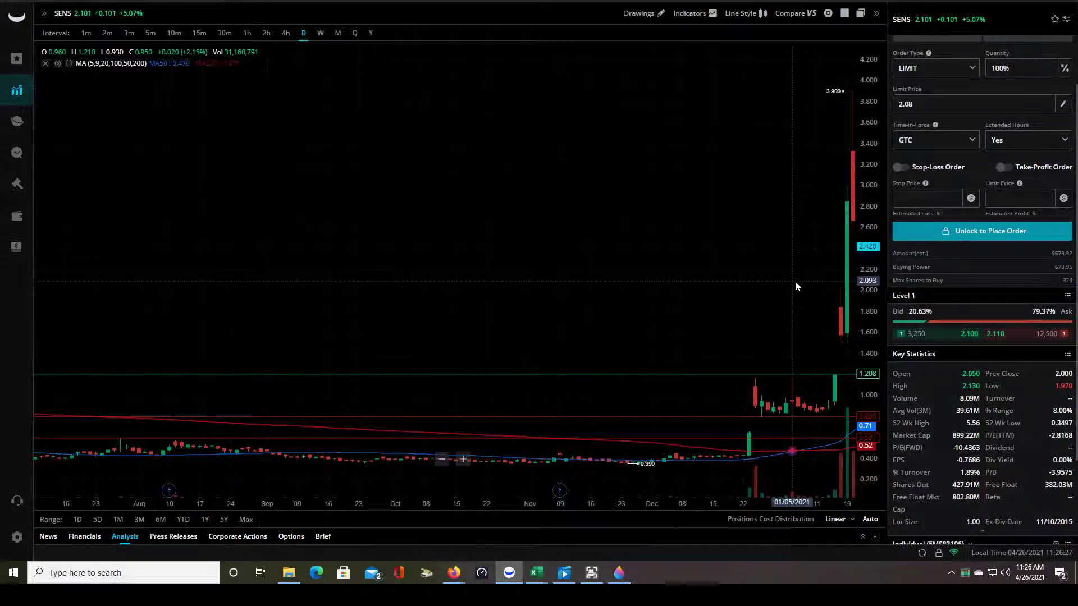
left_click_drag(795, 281, 780, 265)
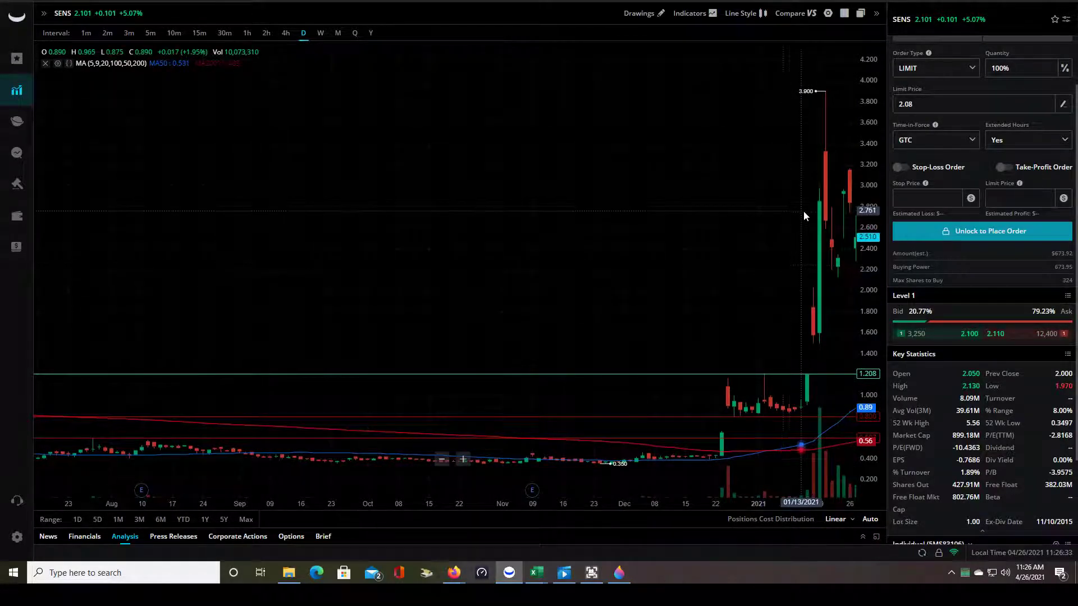
left_click_drag(803, 211, 786, 229)
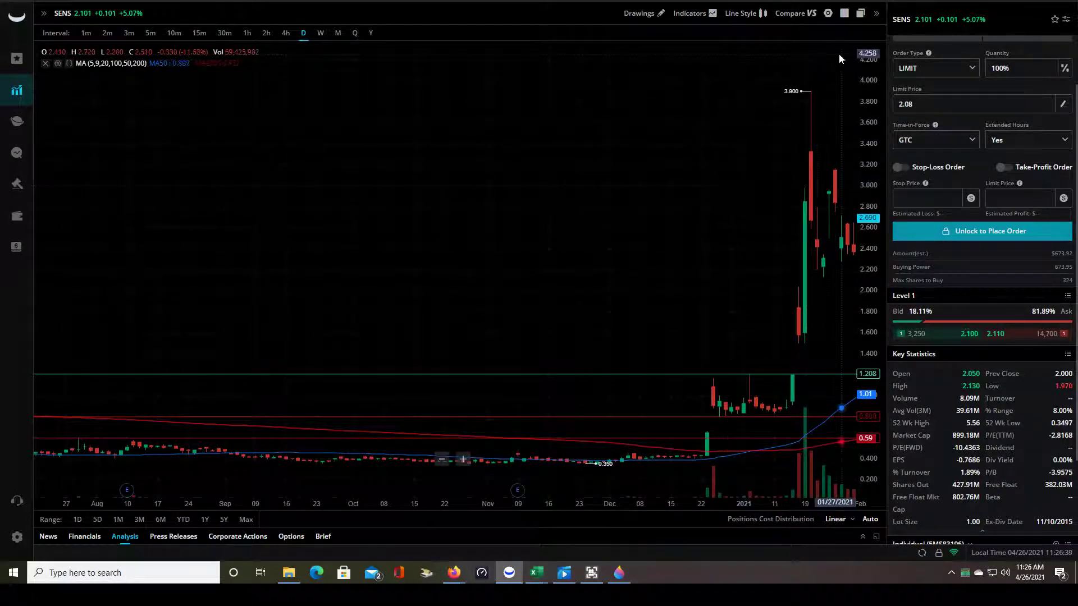
Draw a trendline from the 3.900 high down along the falling highs.
left_click(655, 16)
left_click(660, 39)
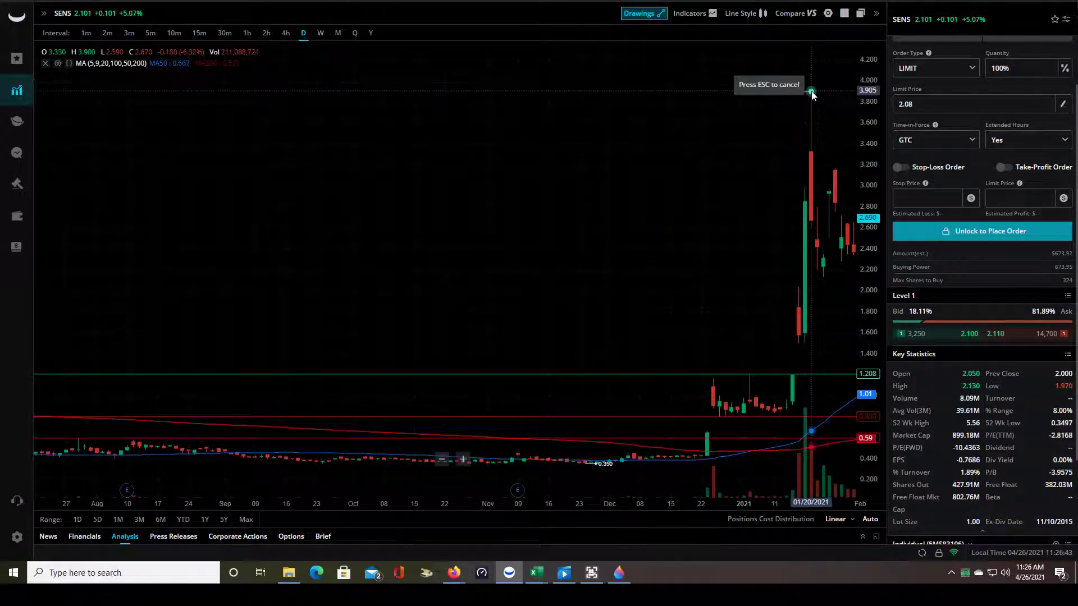
left_click(811, 91)
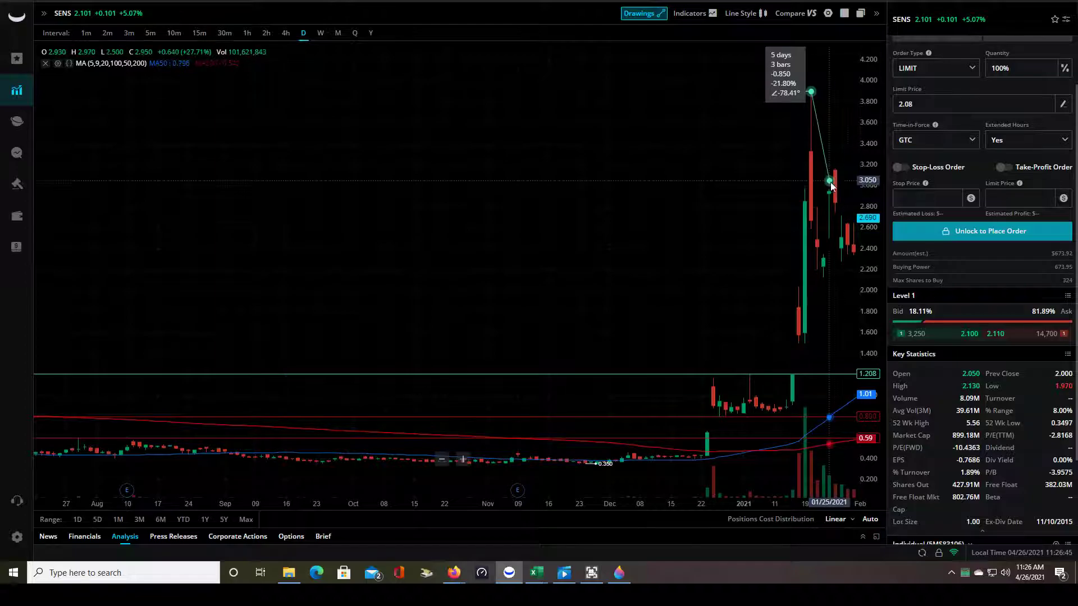
left_click(857, 218)
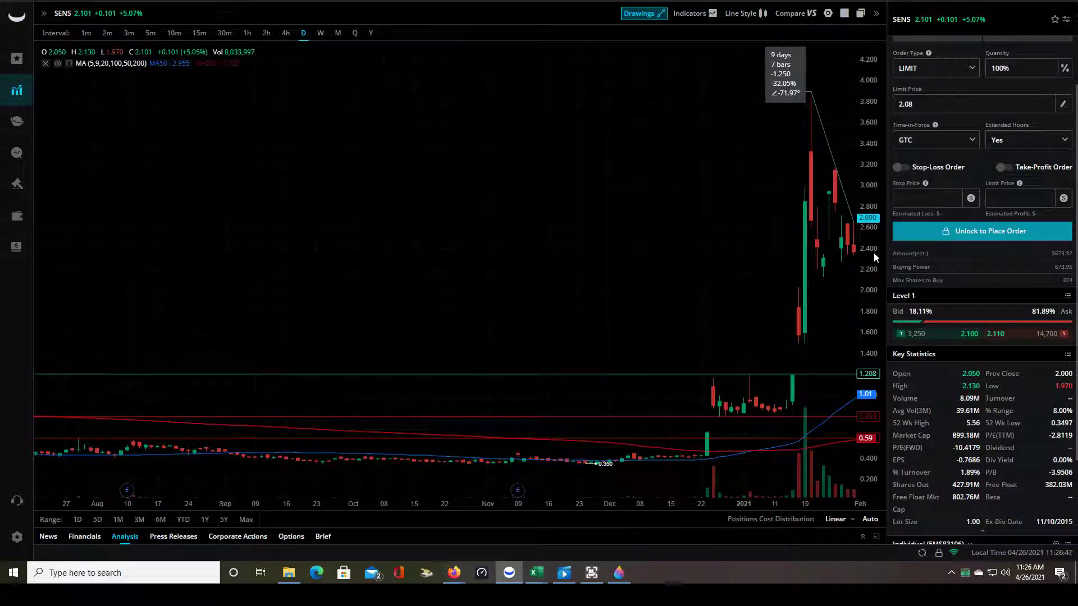
left_click(856, 222)
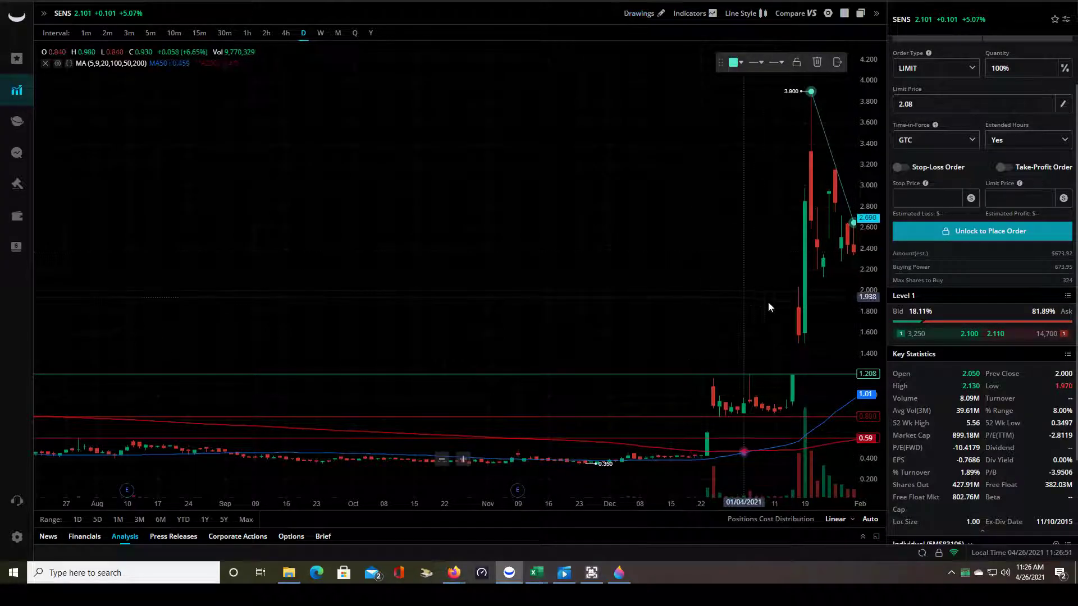
Add a lower trendline from the late-January low meeting it in a wedge point, then show the latest bars.
left_click(640, 13)
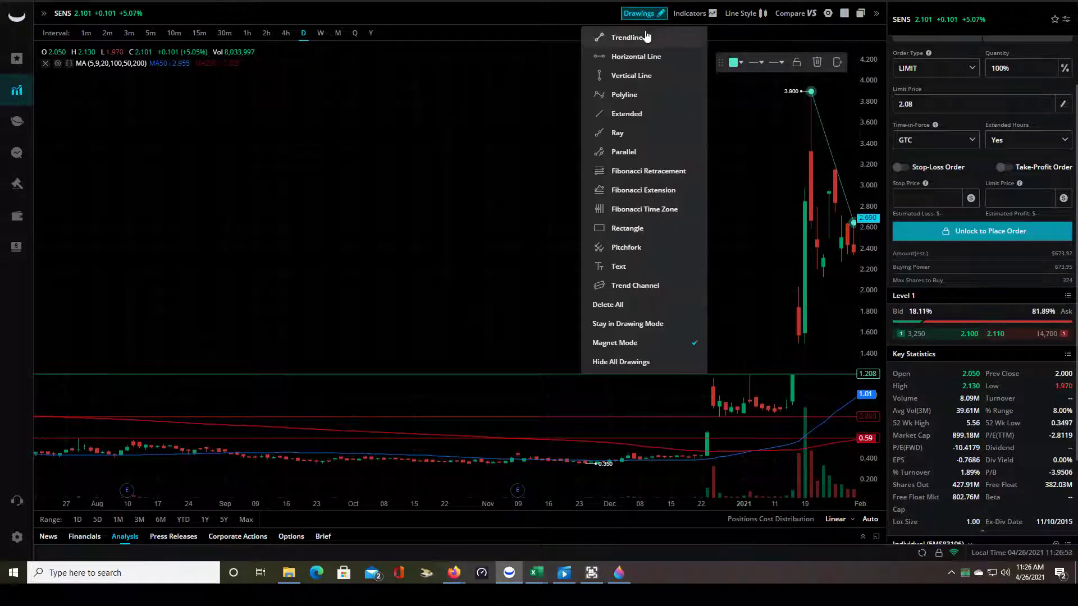
left_click(640, 35)
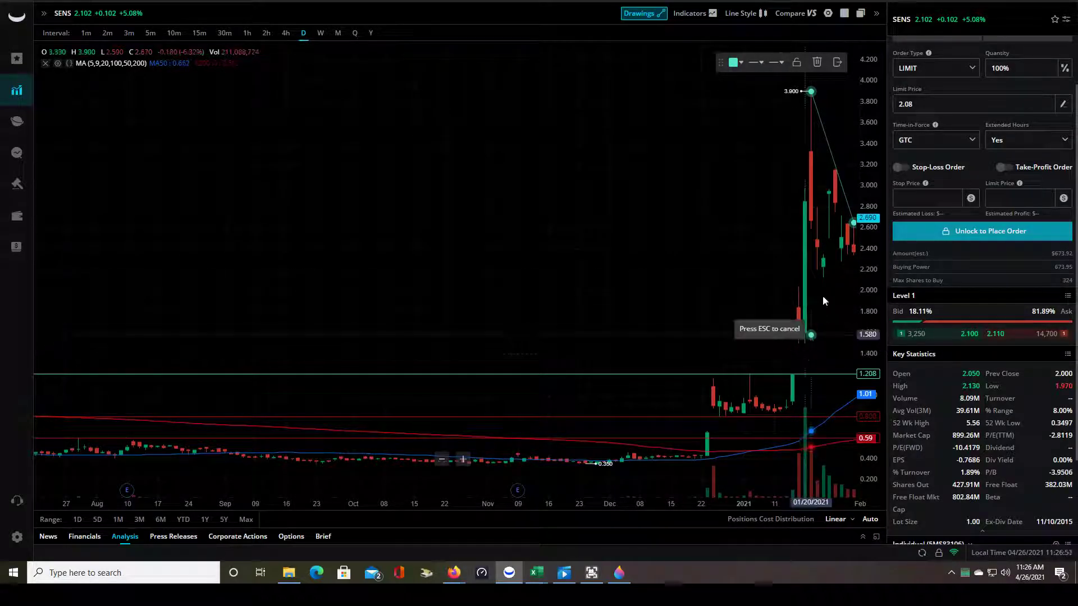
left_click(823, 278)
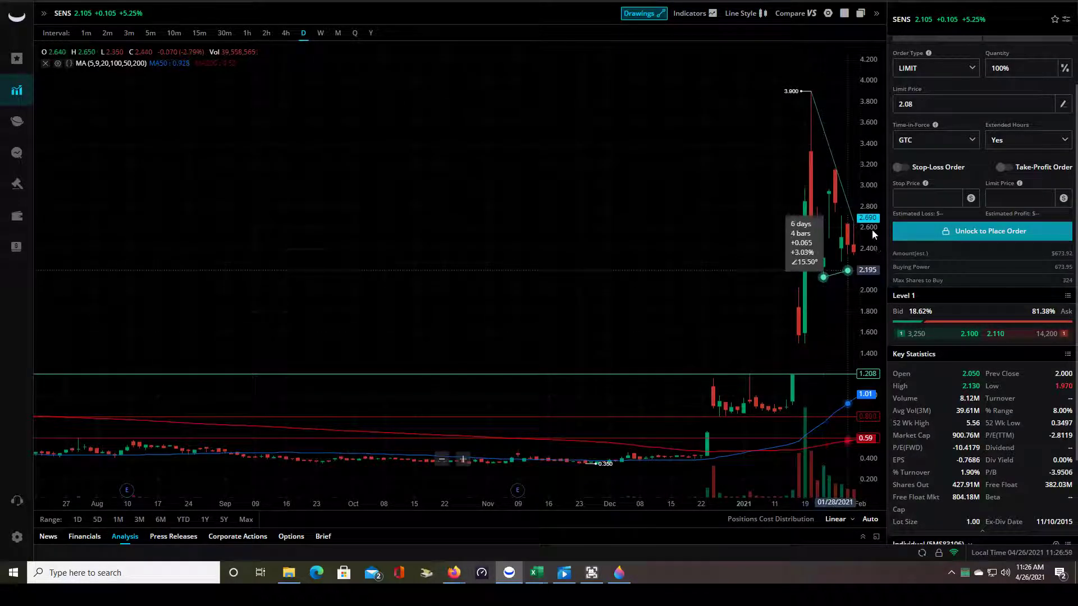
left_click(854, 252)
left_click_drag(844, 286, 838, 287)
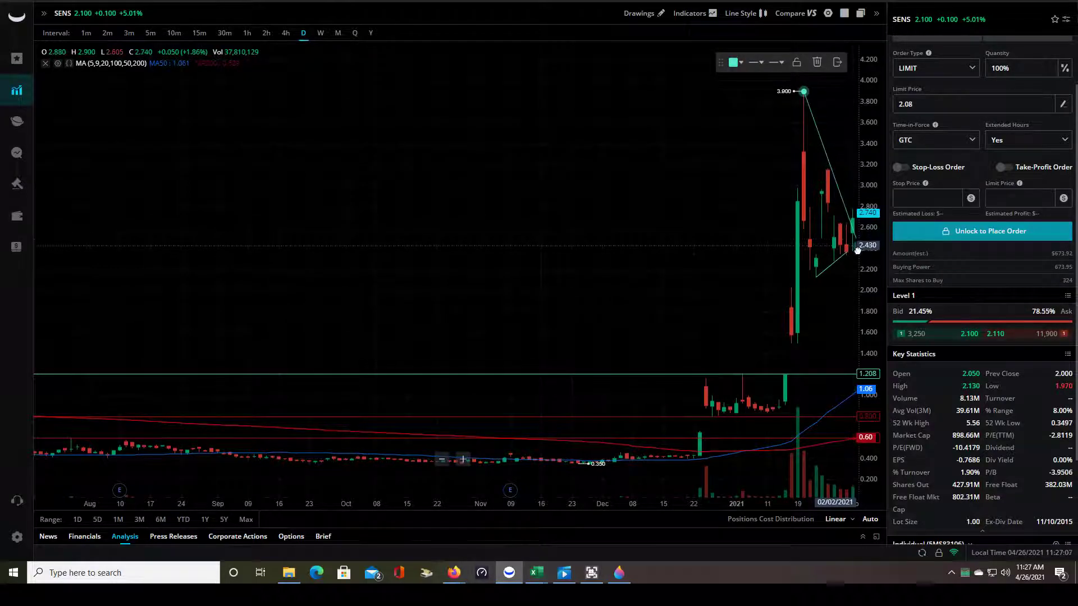
left_click_drag(856, 251, 854, 246)
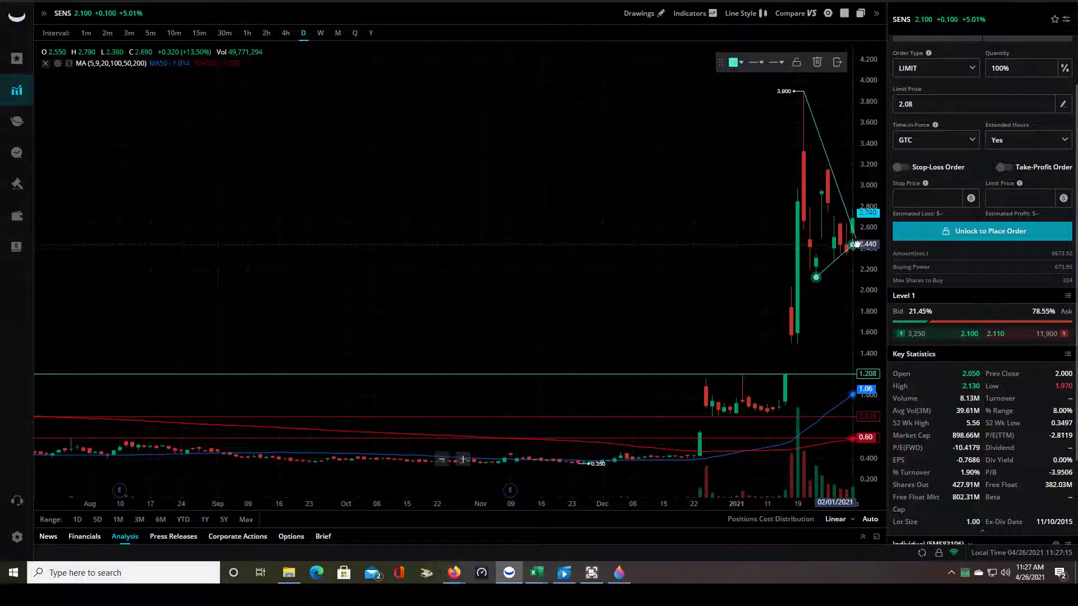
left_click(846, 276)
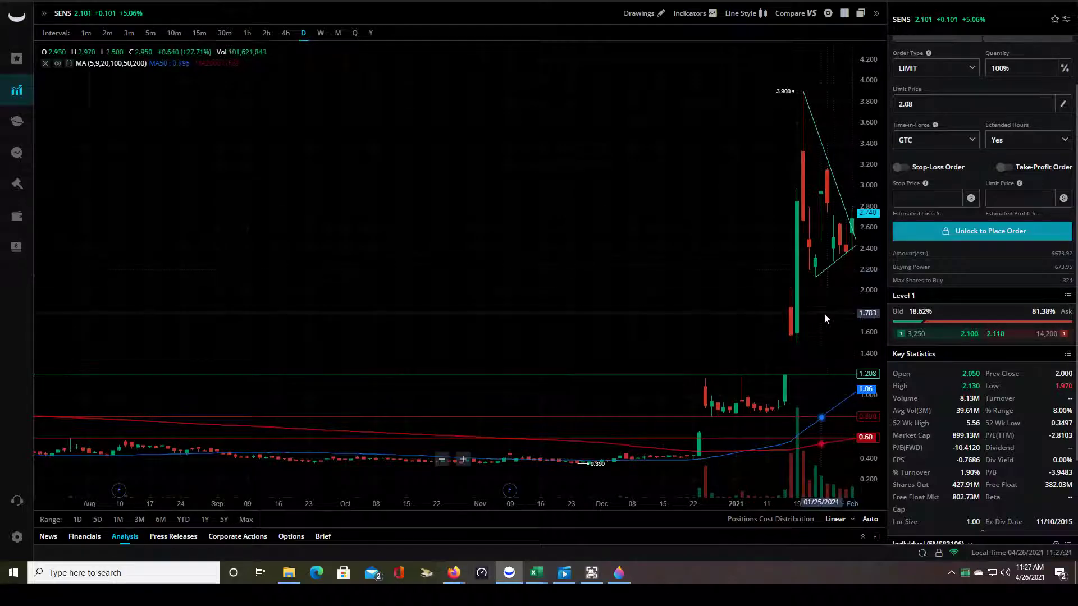
left_click_drag(838, 293, 834, 295)
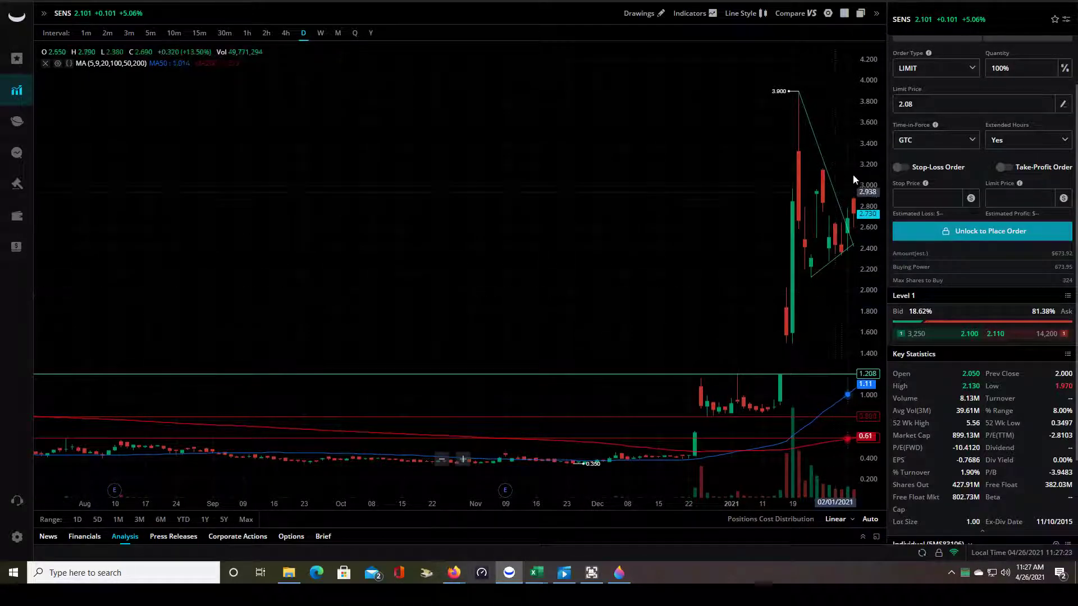
left_click_drag(846, 258, 840, 261)
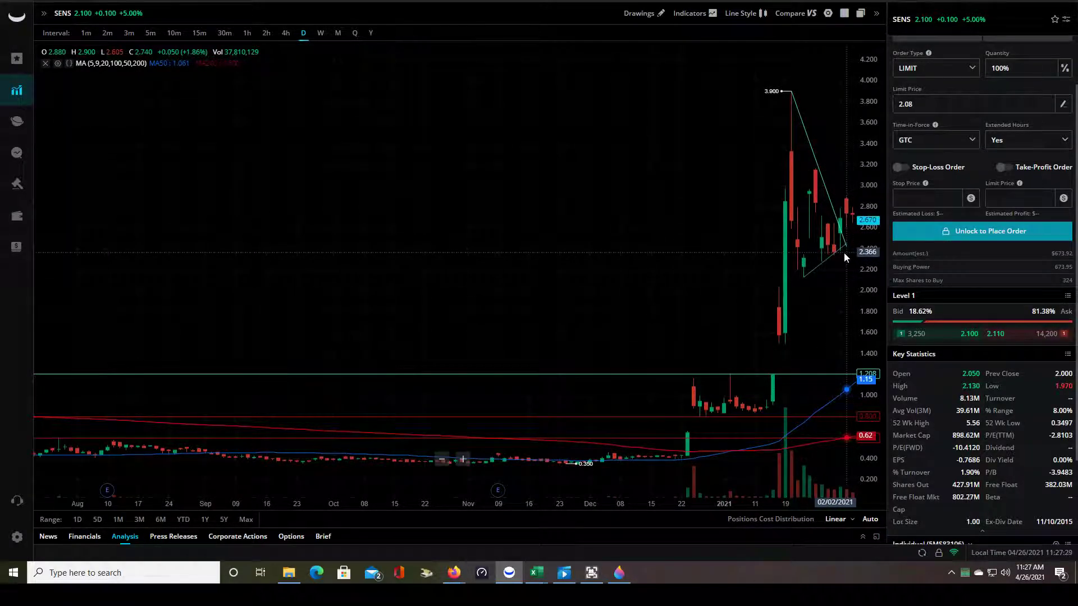
Place a red horizontal line at 2.130, just under the triangle's lower edge.
right_click(844, 253)
mouse_move(893, 340)
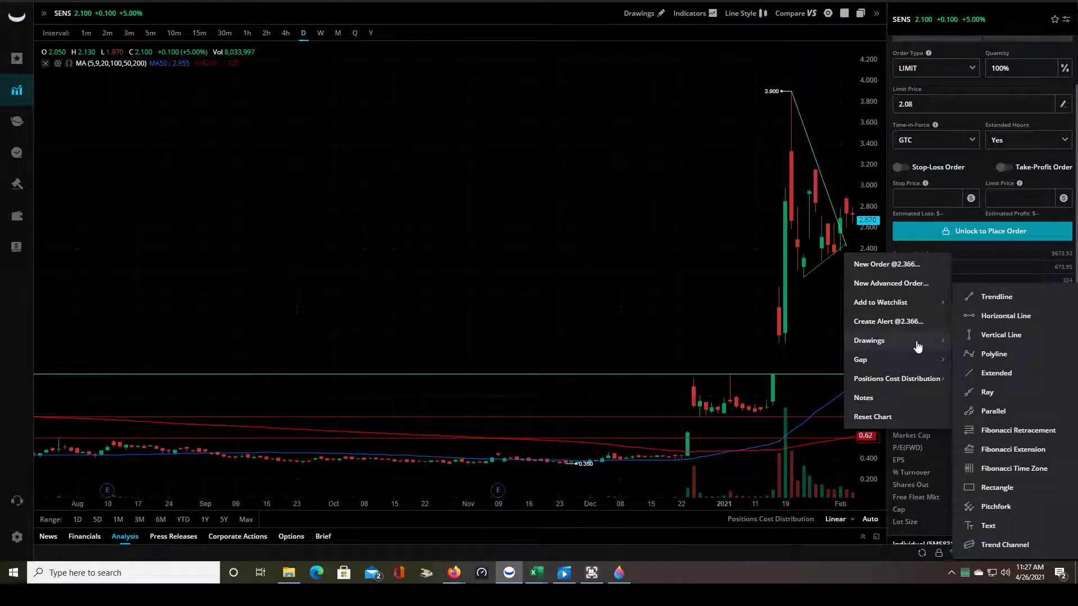
left_click(1006, 315)
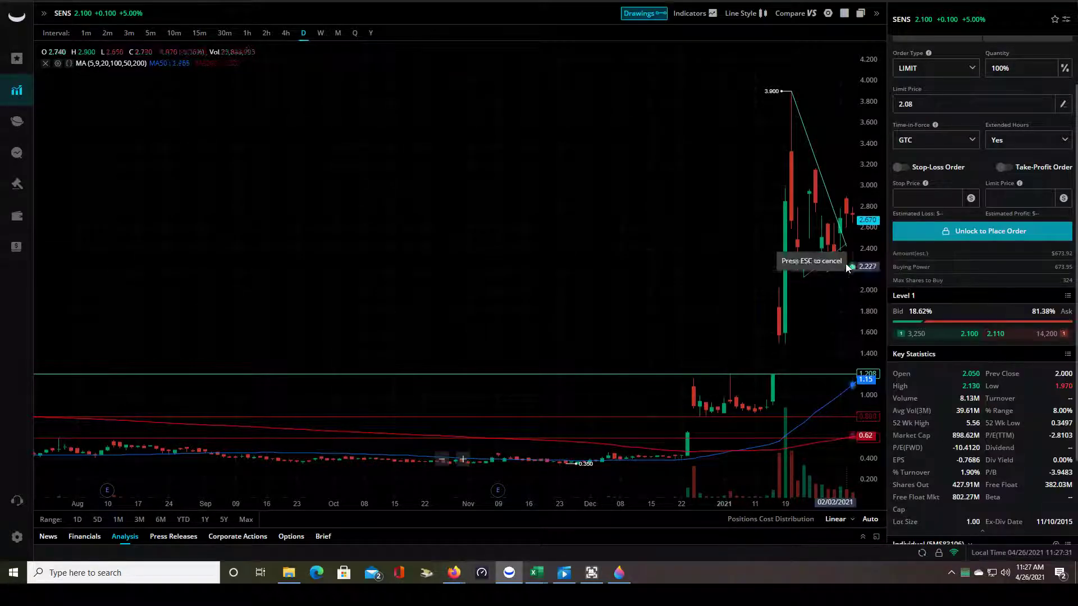
left_click(688, 277)
left_click(736, 63)
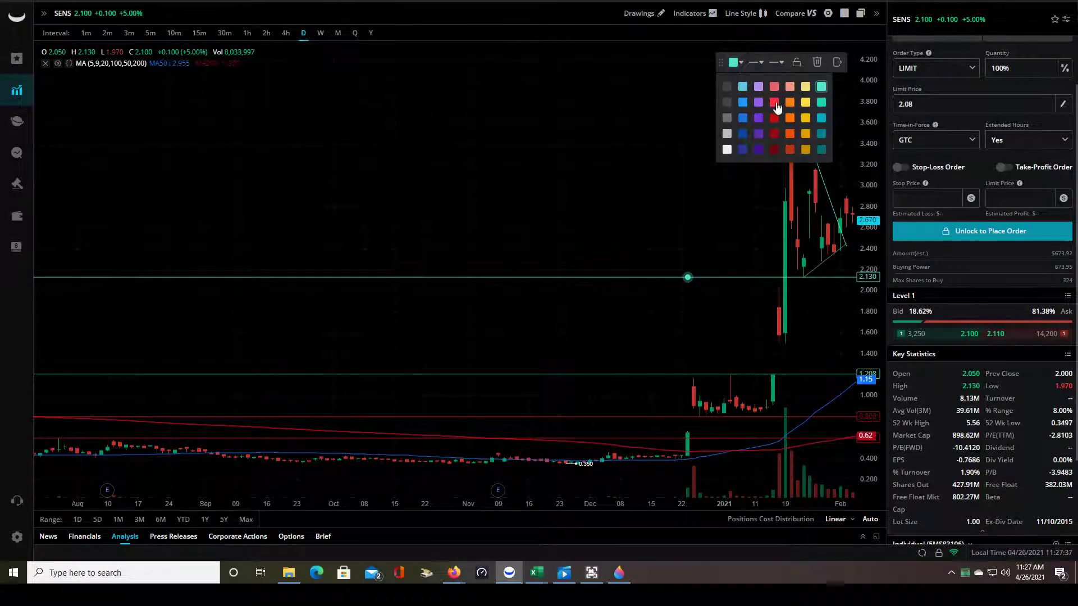
left_click(775, 104)
left_click(680, 197)
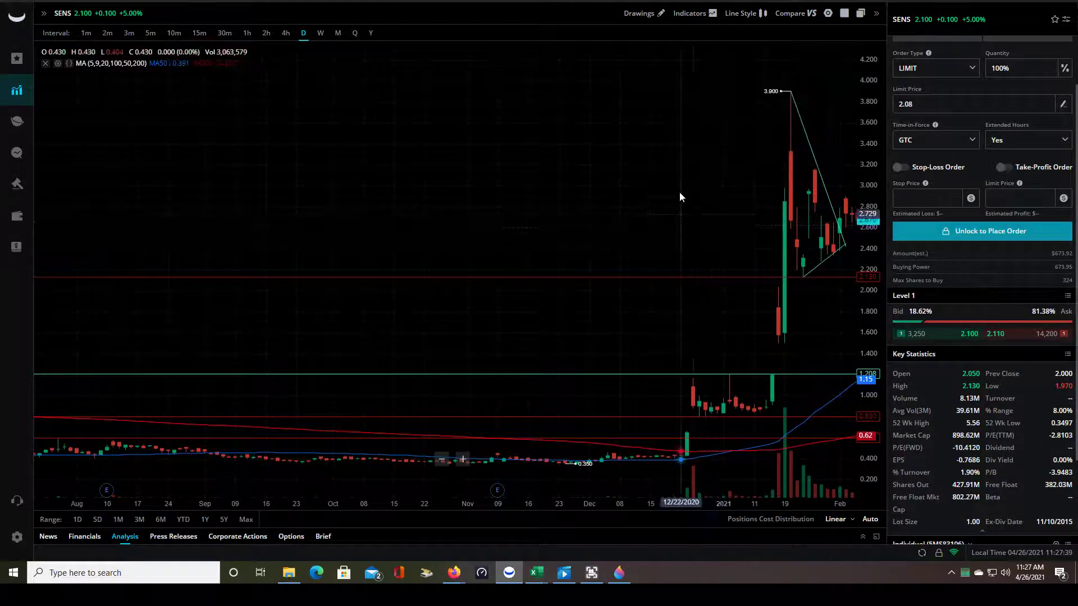
right_click(683, 205)
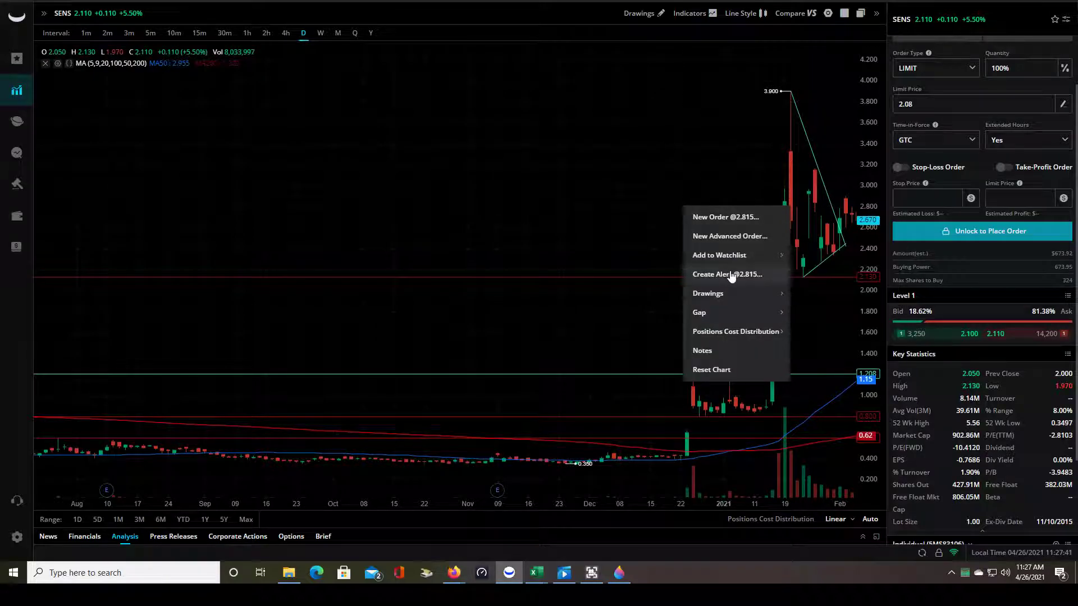
Draw a blue horizontal line near 2.79, level with the recent highs.
mouse_move(771, 301)
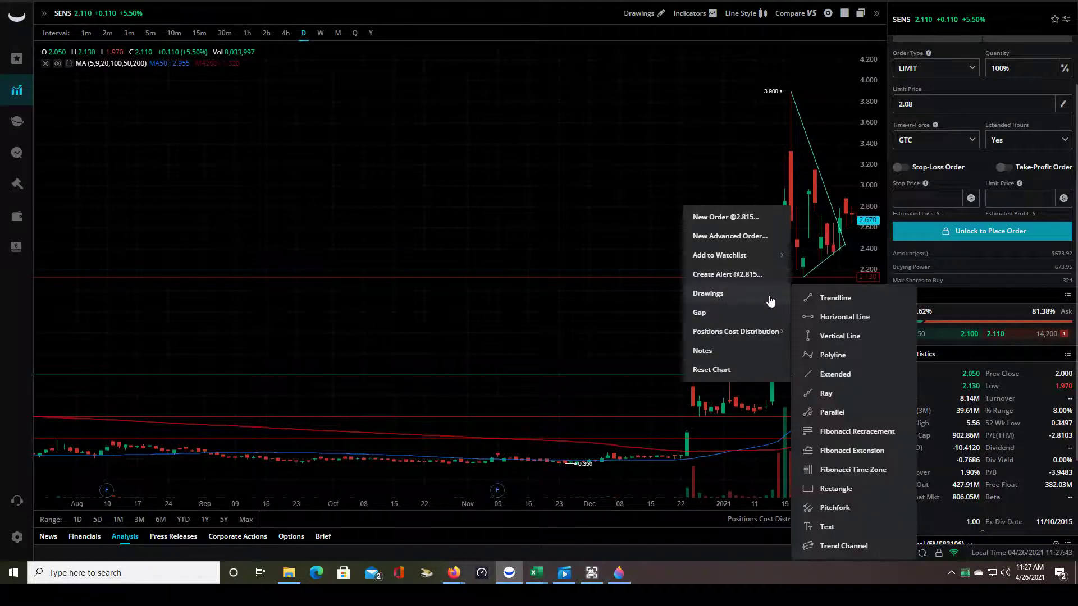
left_click(848, 316)
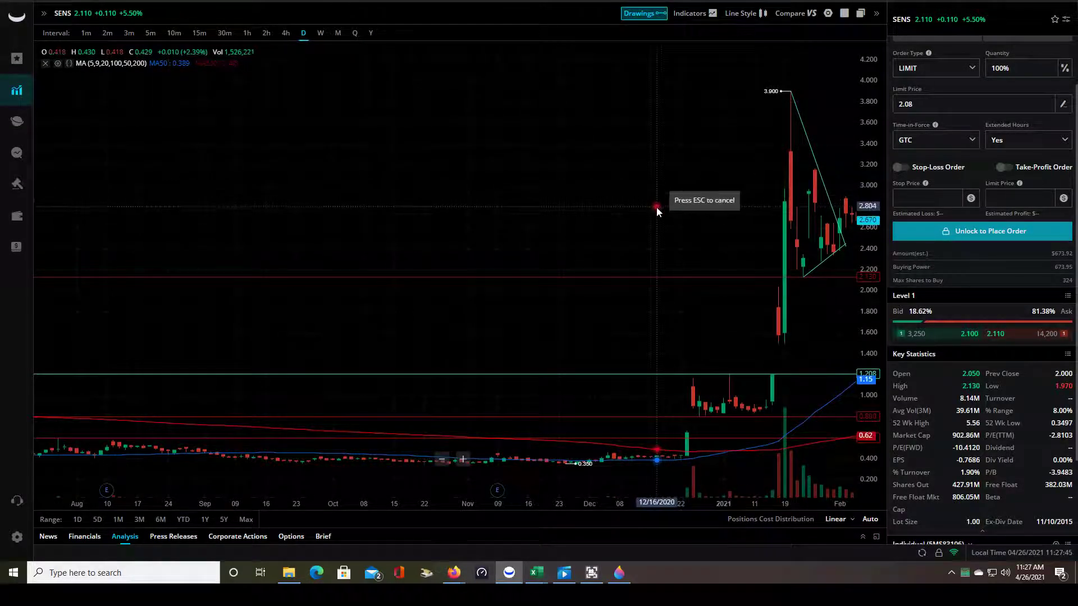
left_click(656, 207)
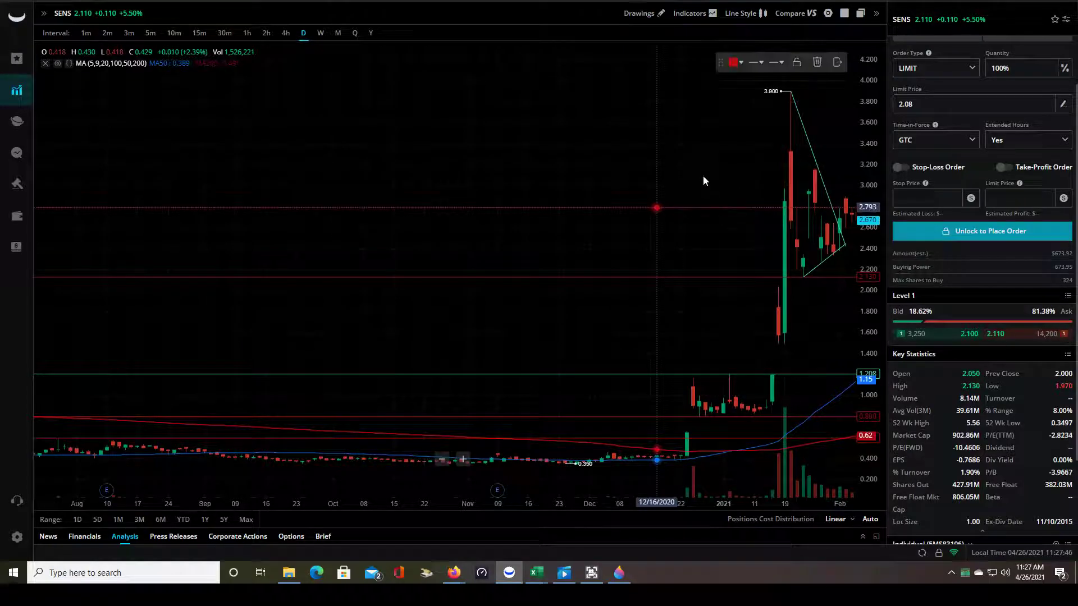
left_click(735, 63)
left_click(744, 120)
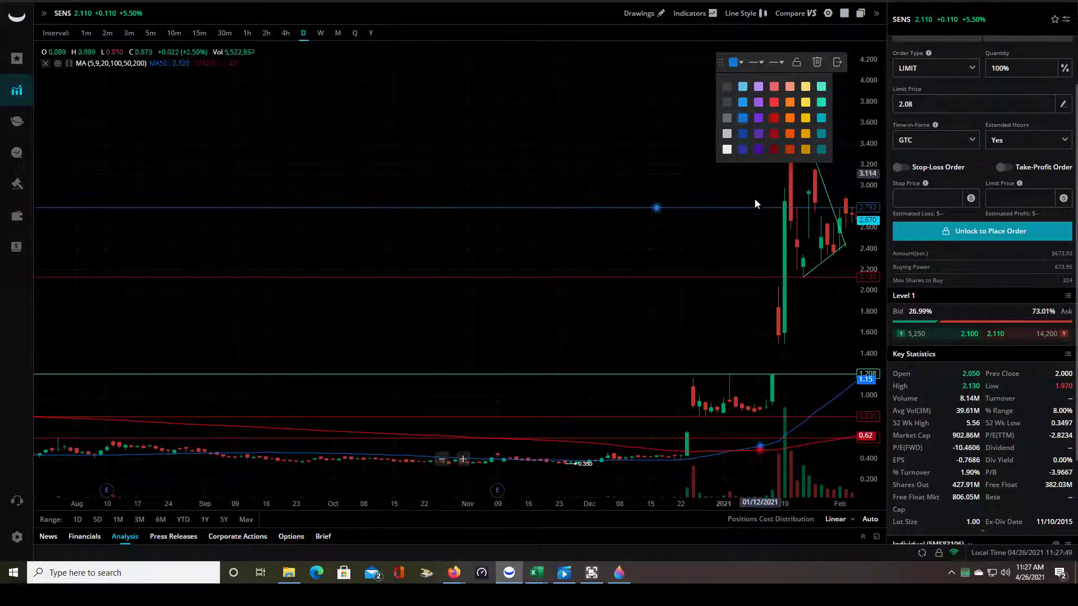
left_click(714, 233)
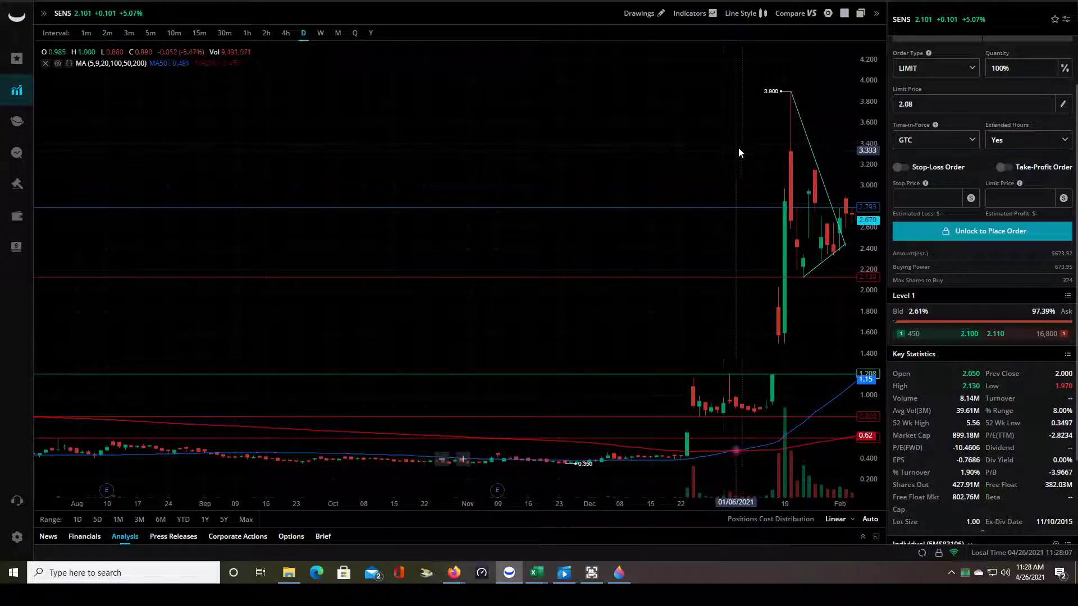
Place a teal horizontal line at 4.205, above the 3.900 high.
right_click(691, 58)
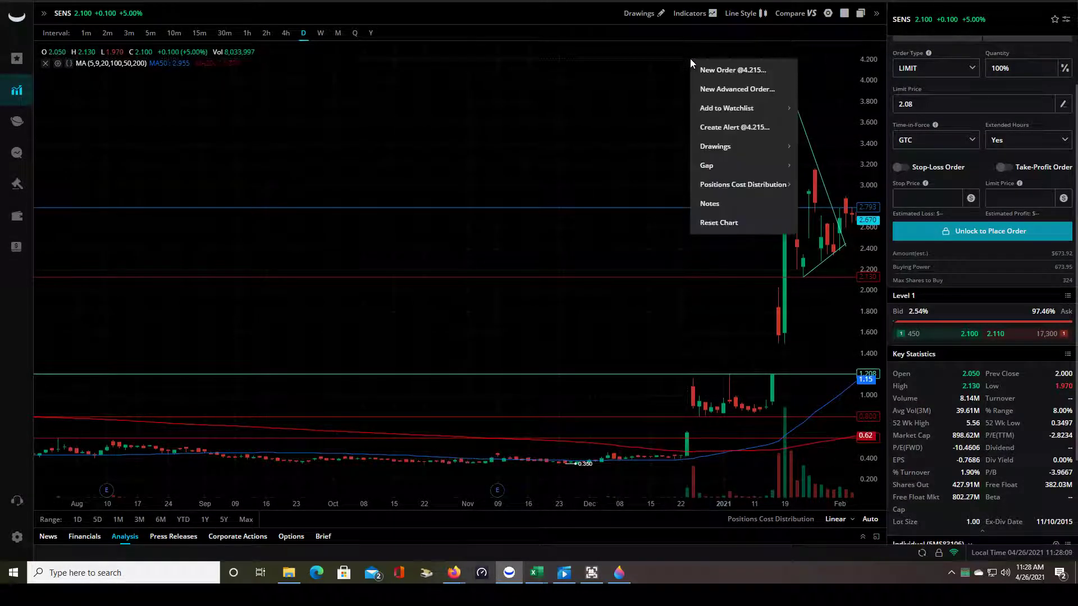
mouse_move(748, 176)
mouse_move(729, 146)
left_click(854, 170)
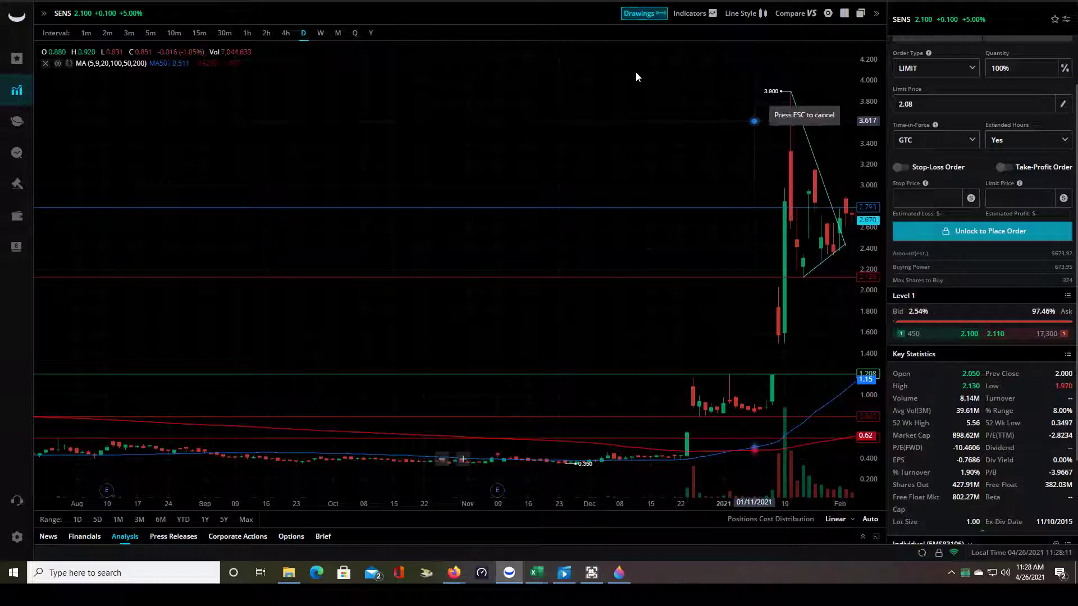
left_click(553, 60)
left_click(736, 63)
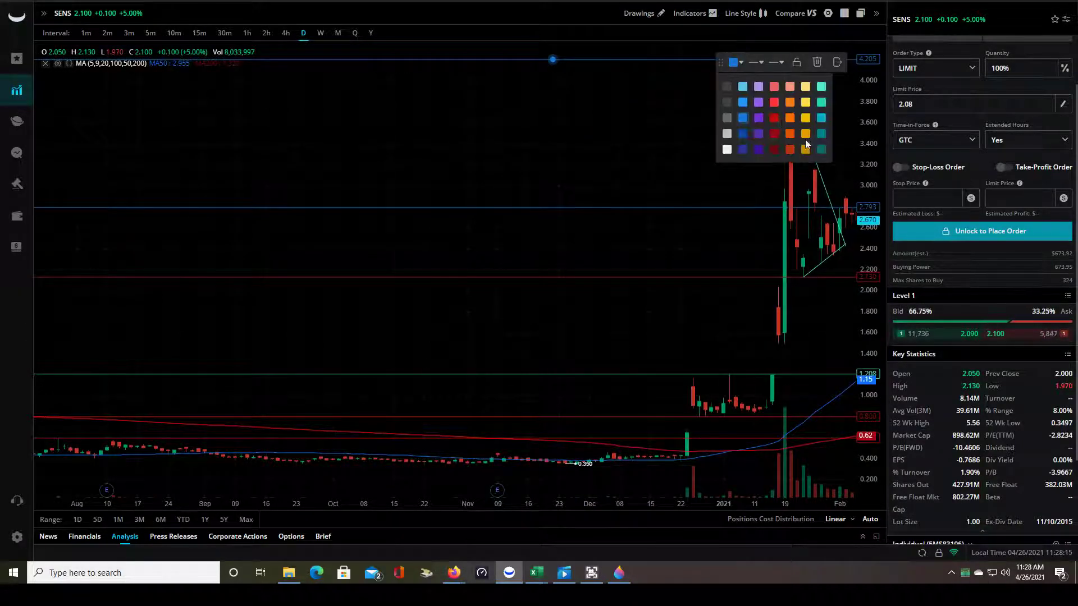
left_click(822, 86)
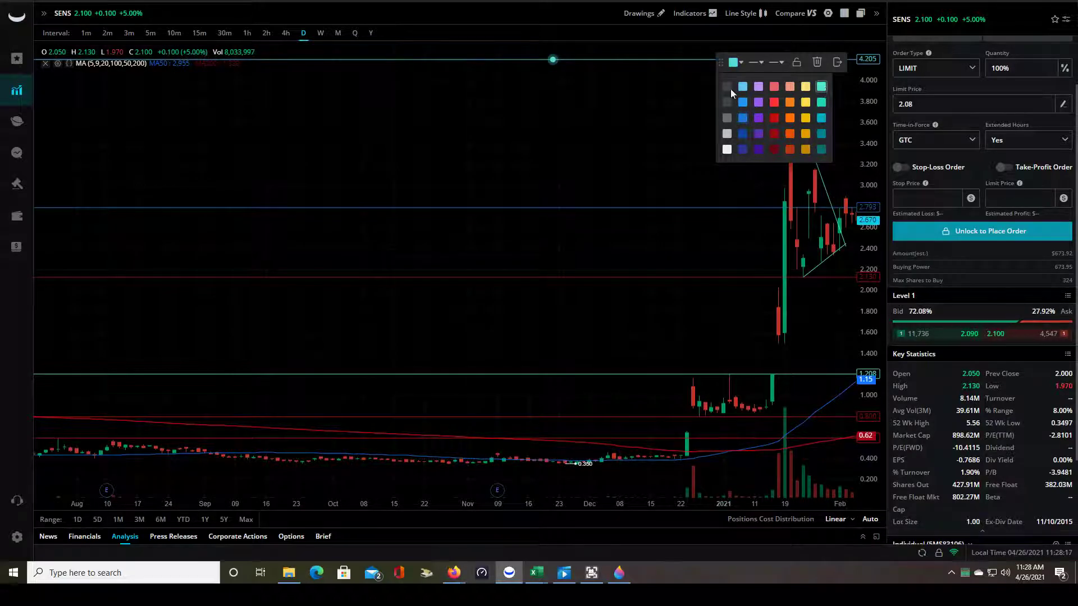
left_click(631, 119)
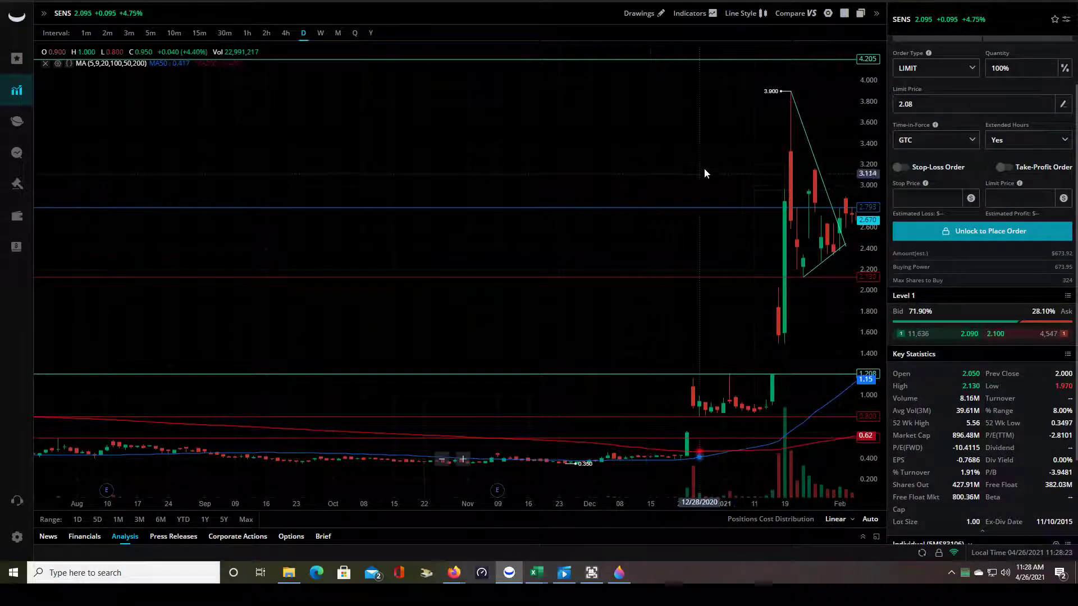
Pan to the mid-February 2021 candles and their run up to 5.560.
left_click_drag(709, 147, 682, 147)
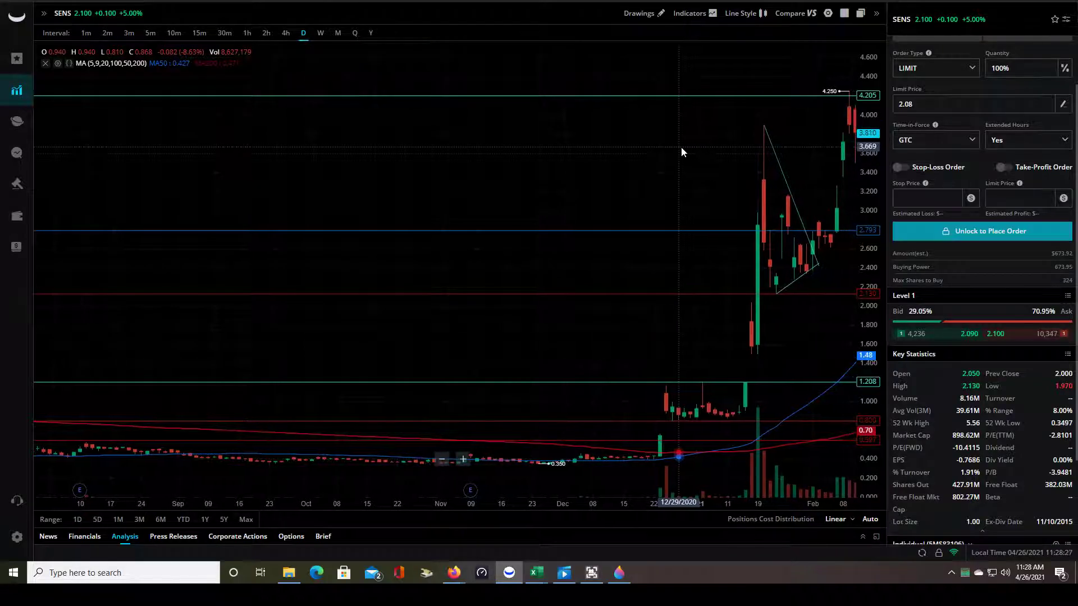
left_click_drag(819, 106, 795, 119)
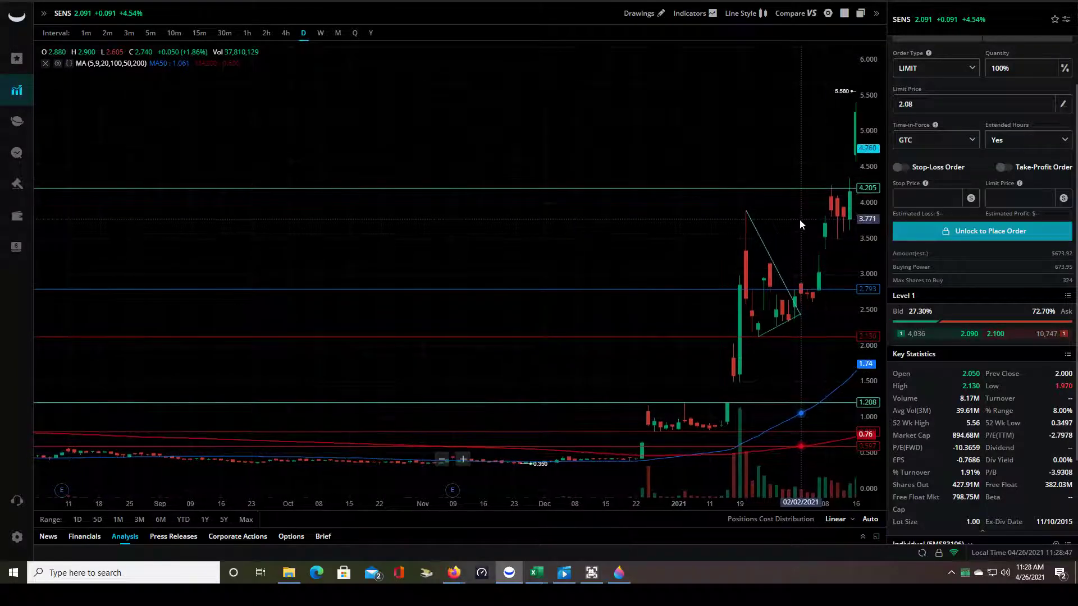
left_click_drag(797, 220, 796, 220)
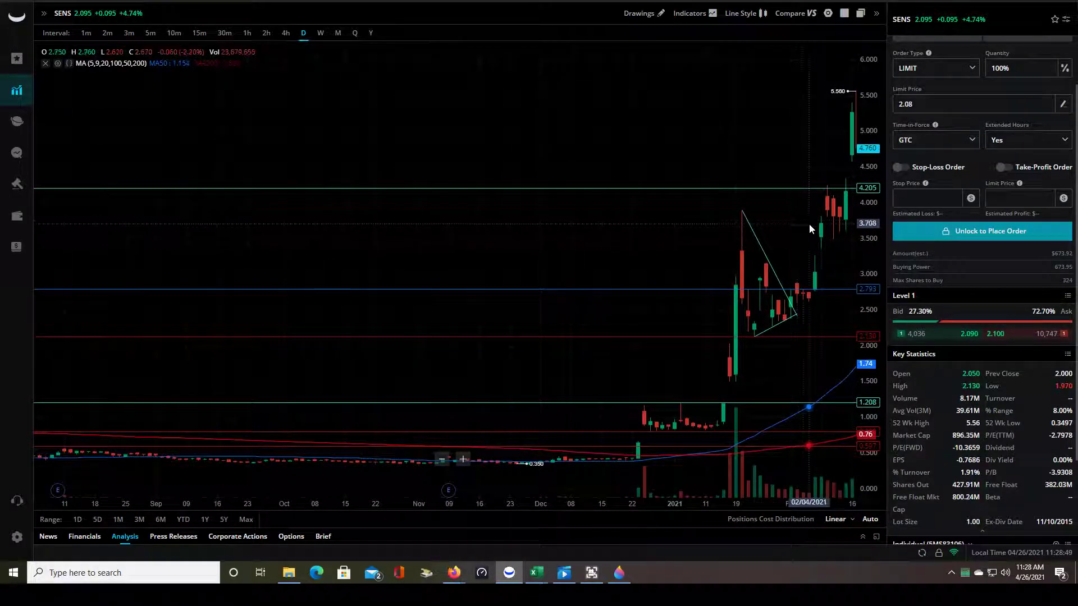
left_click_drag(807, 213, 798, 214)
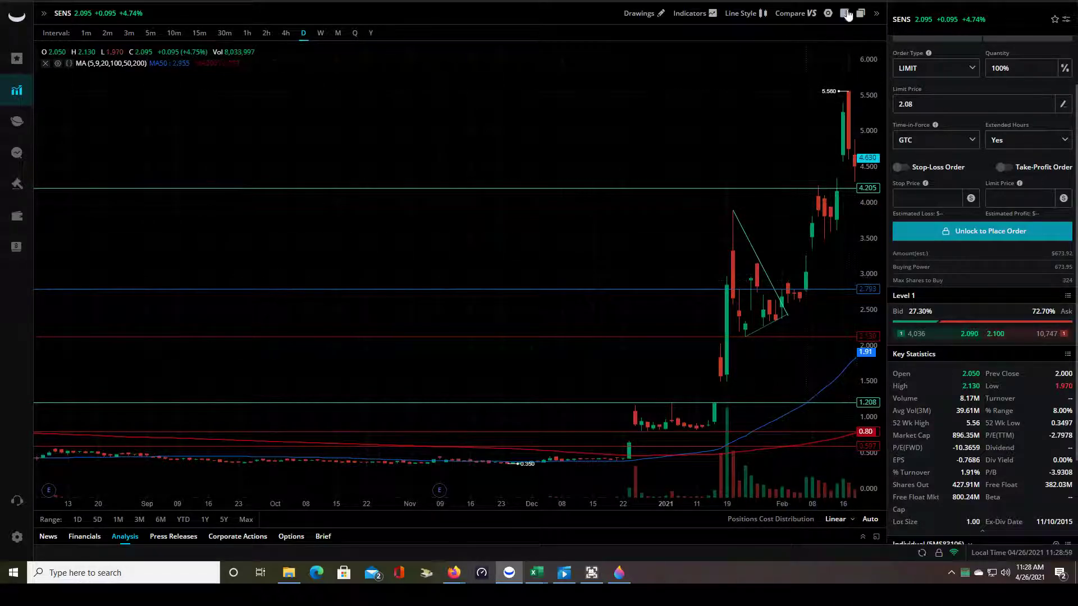
left_click(656, 13)
left_click(651, 37)
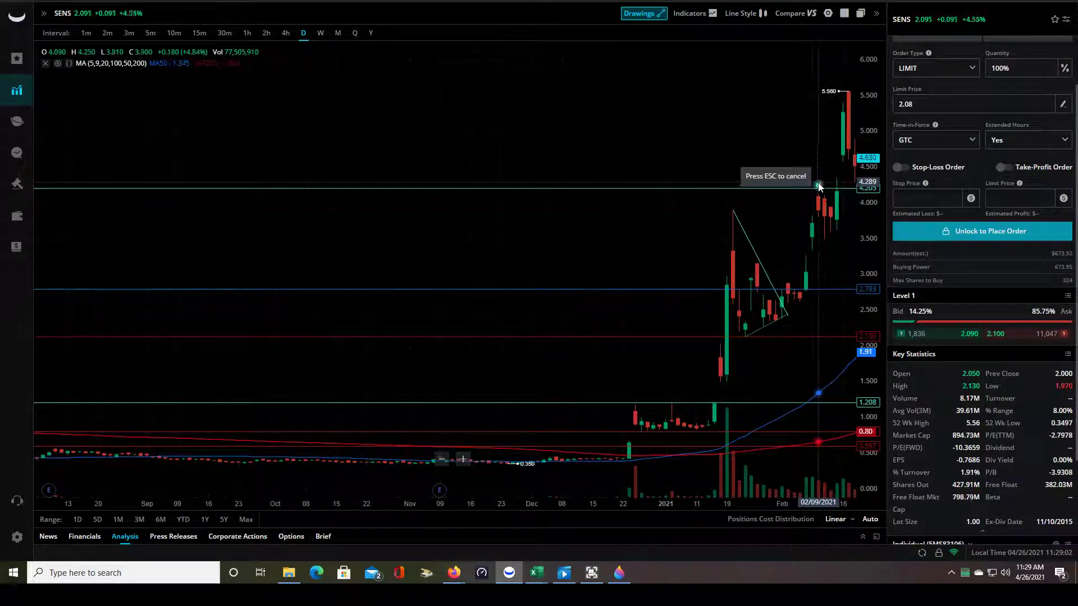
left_click(818, 186)
left_click(831, 207)
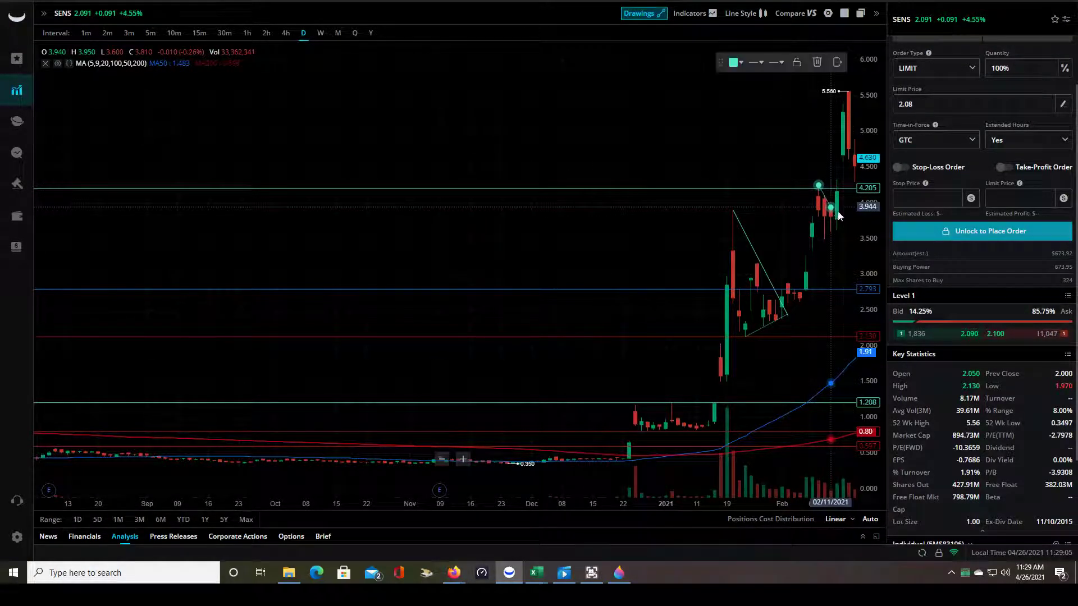
left_click(644, 14)
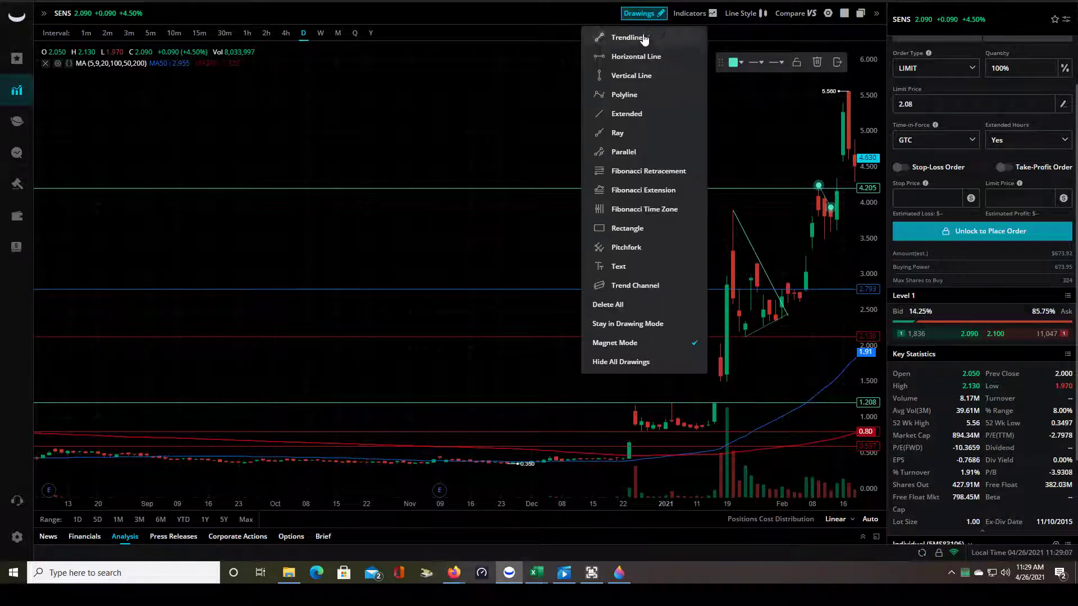
left_click(643, 38)
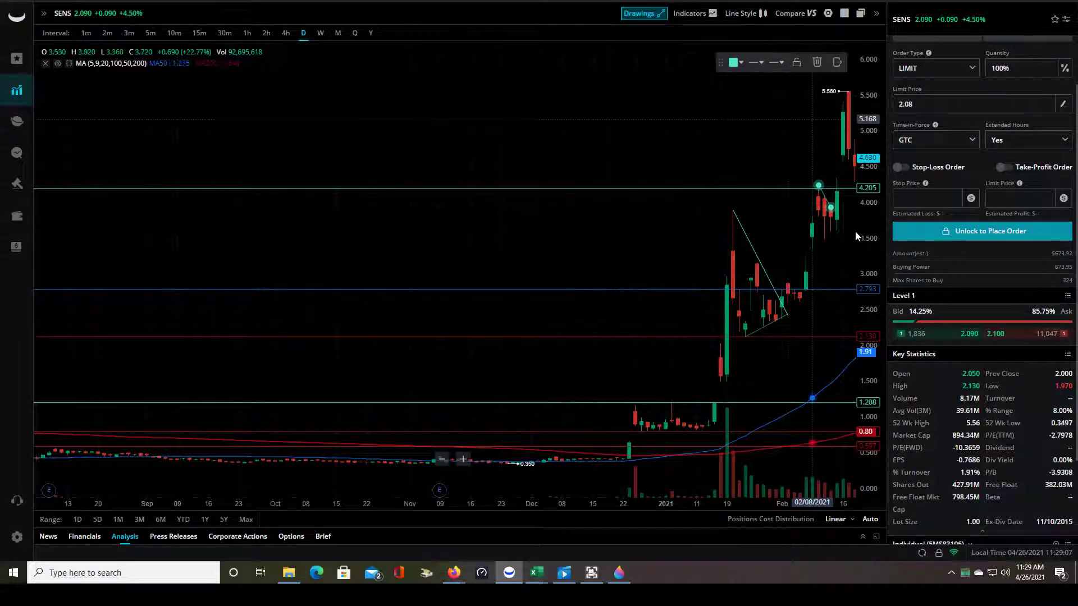
left_click(825, 239)
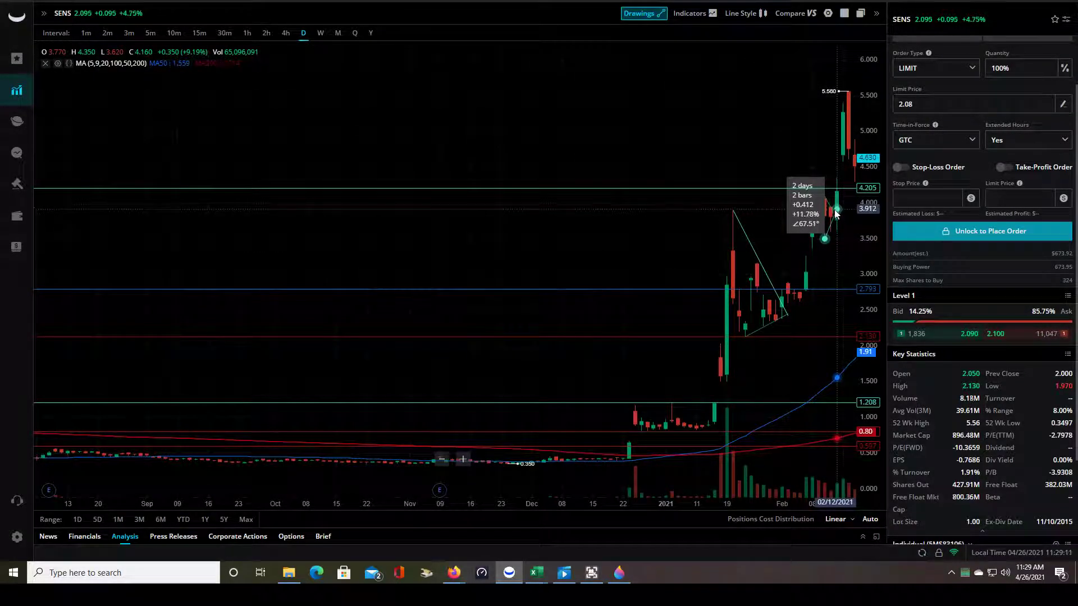
left_click(836, 182)
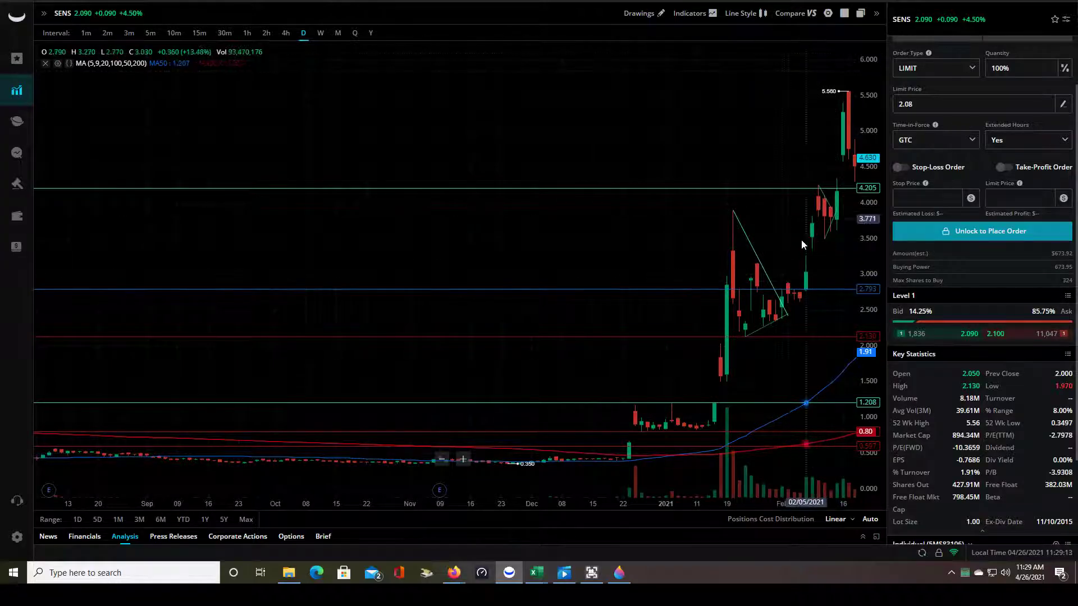
left_click(639, 13)
left_click(644, 37)
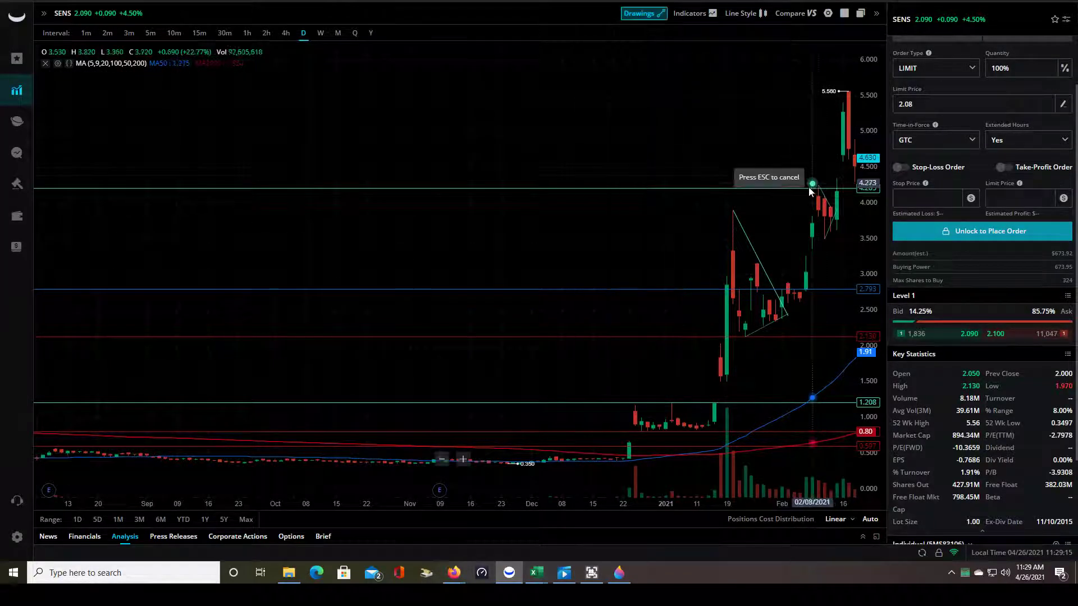
left_click(818, 185)
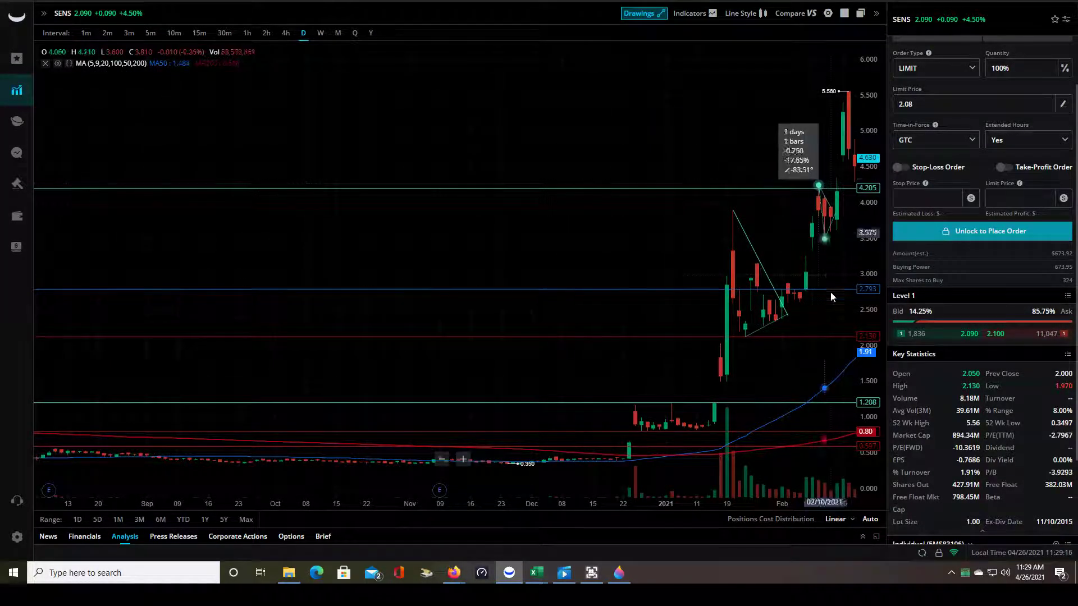
left_click(800, 302)
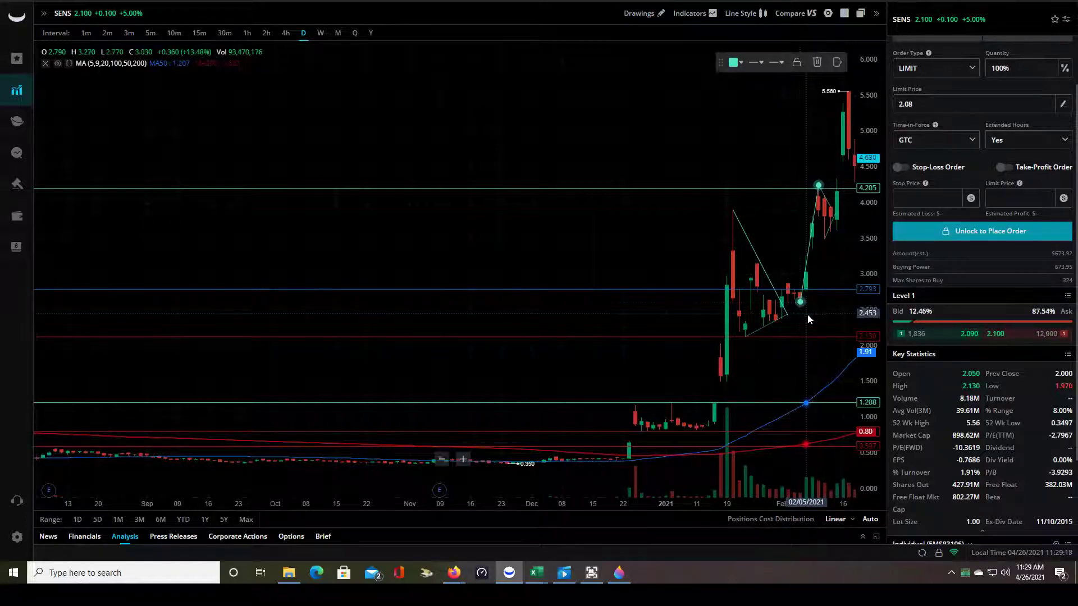
left_click(831, 251)
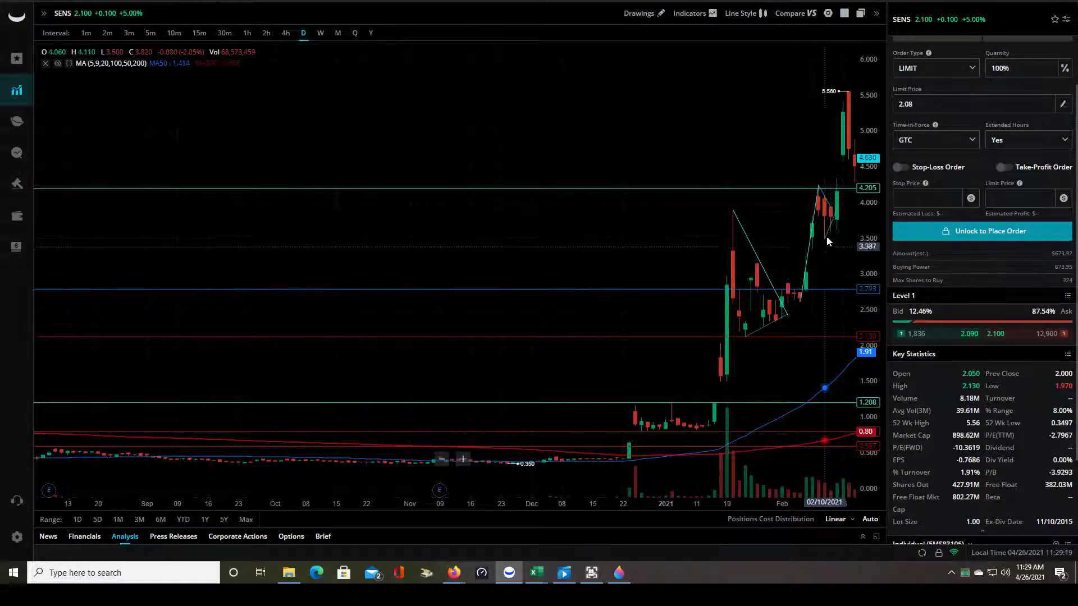
left_click(831, 208)
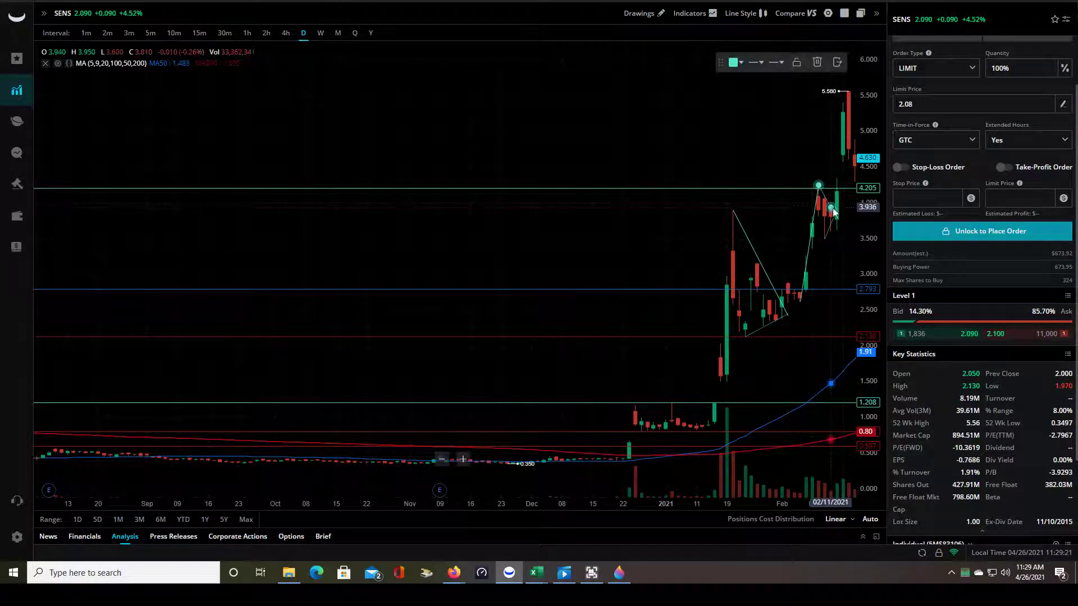
left_click(840, 251)
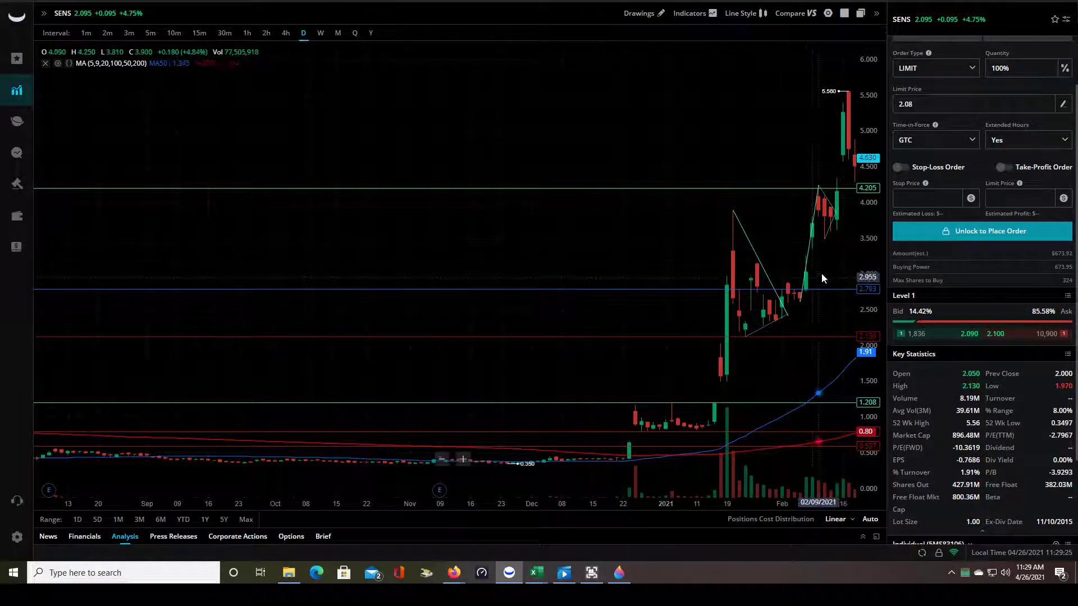
Draw a horizontal line at about 3.51 and make it red.
right_click(841, 239)
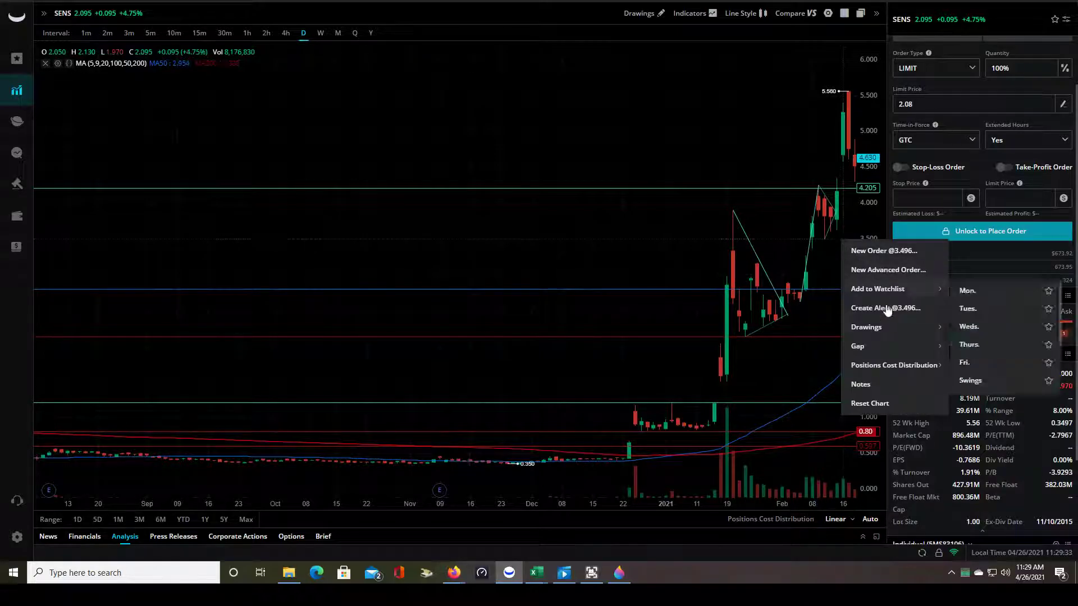
mouse_move(898, 327)
left_click(992, 323)
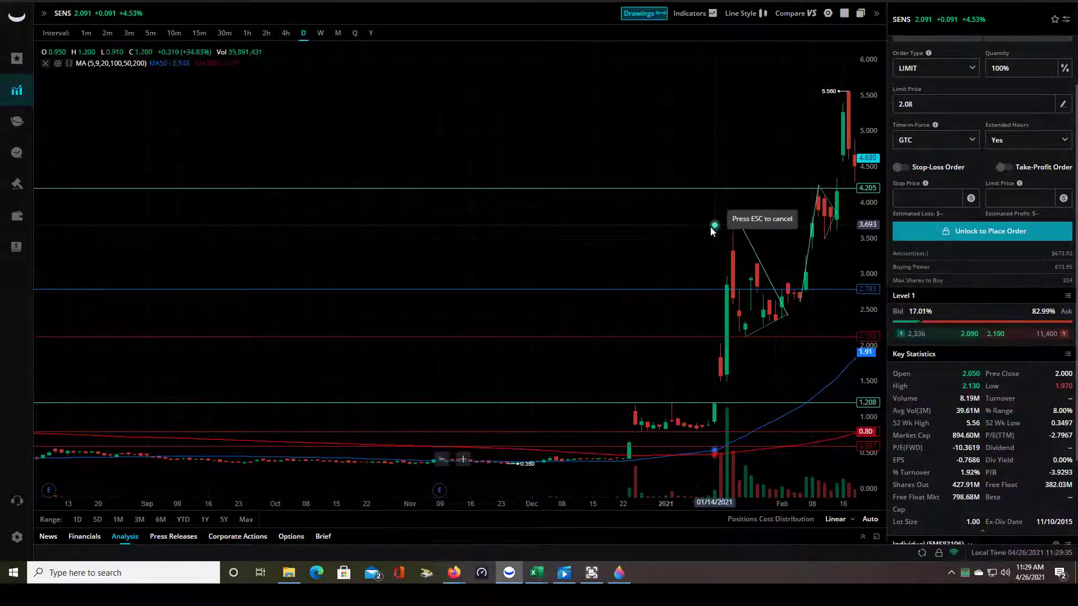
left_click(673, 240)
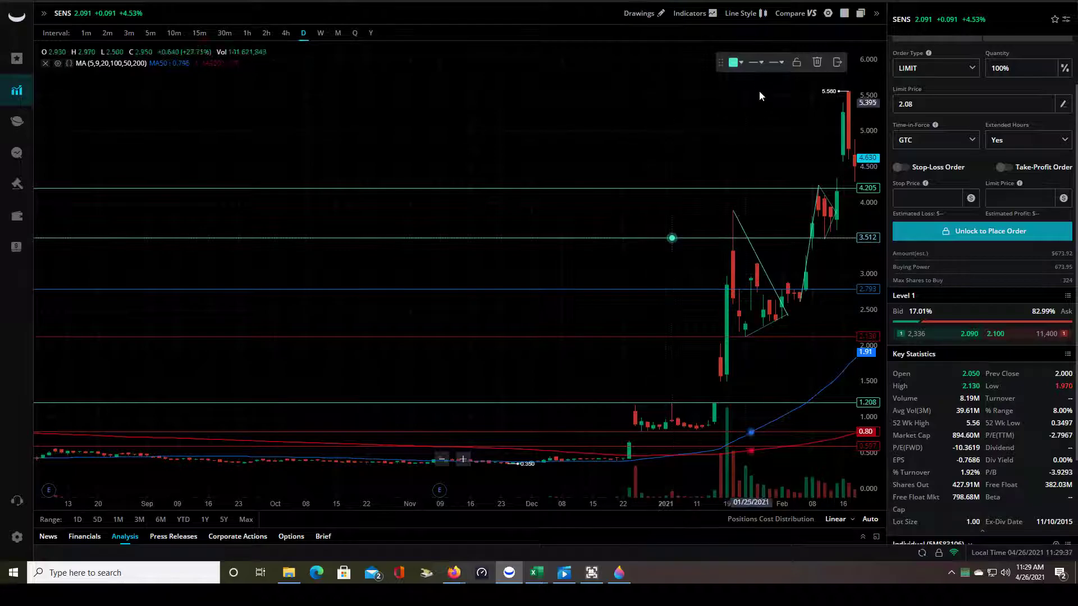
left_click(738, 62)
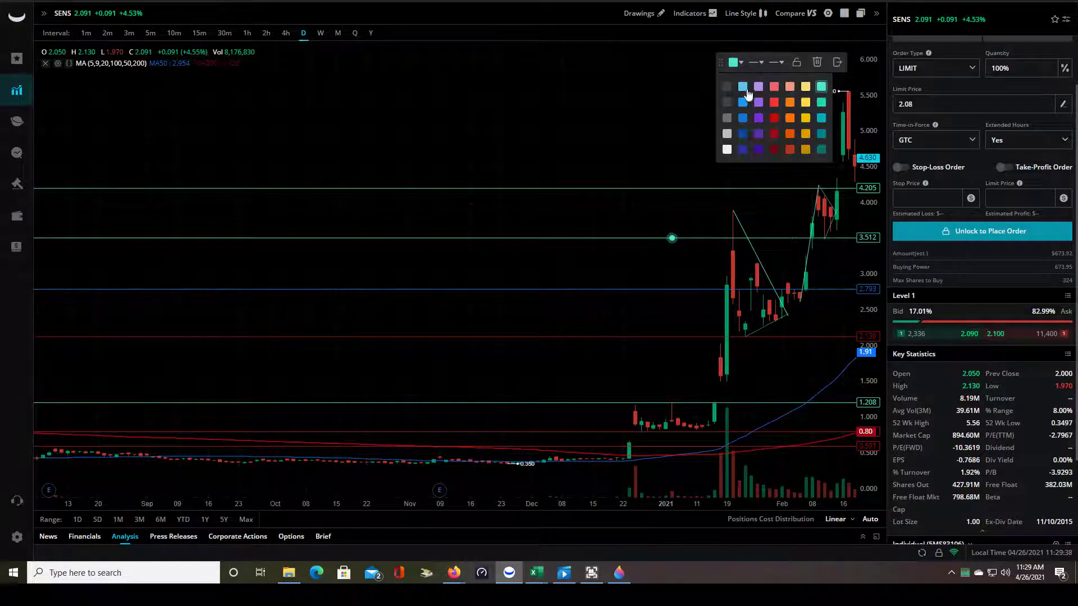
left_click(774, 119)
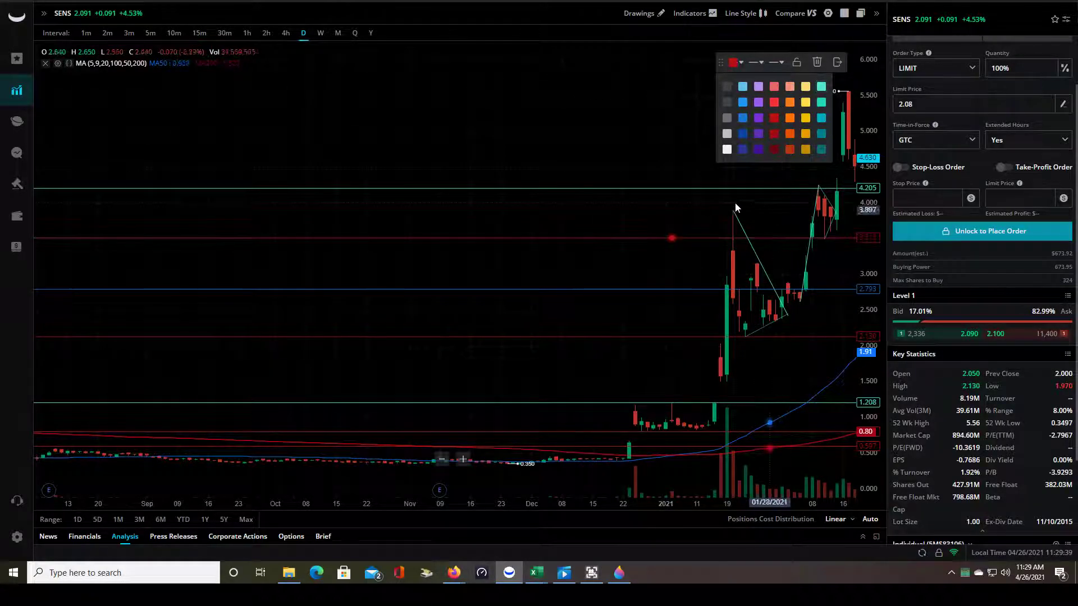
left_click(781, 236)
left_click(781, 238)
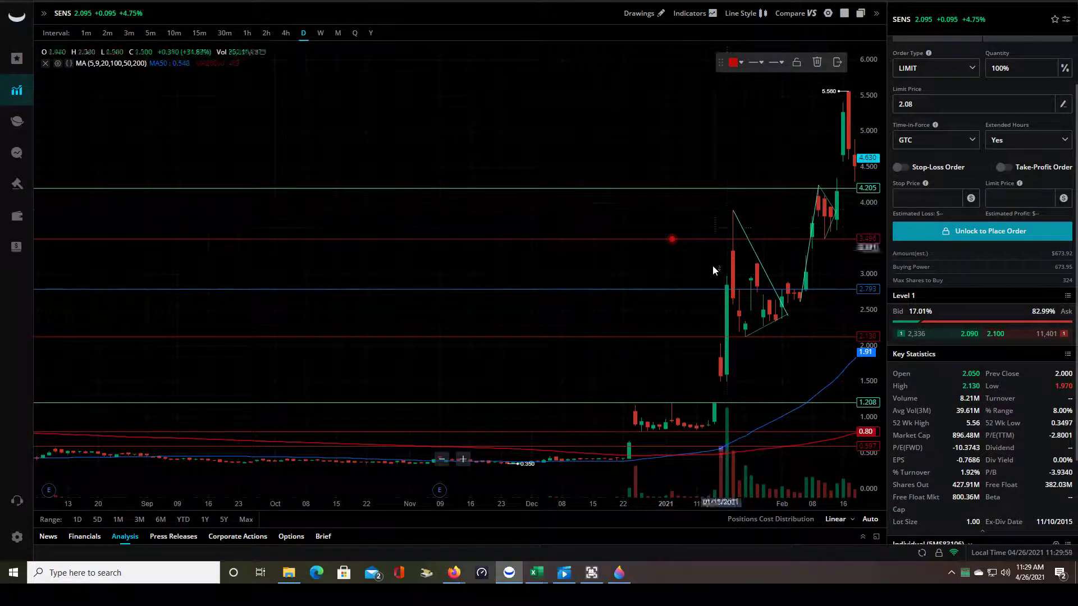
left_click(768, 159)
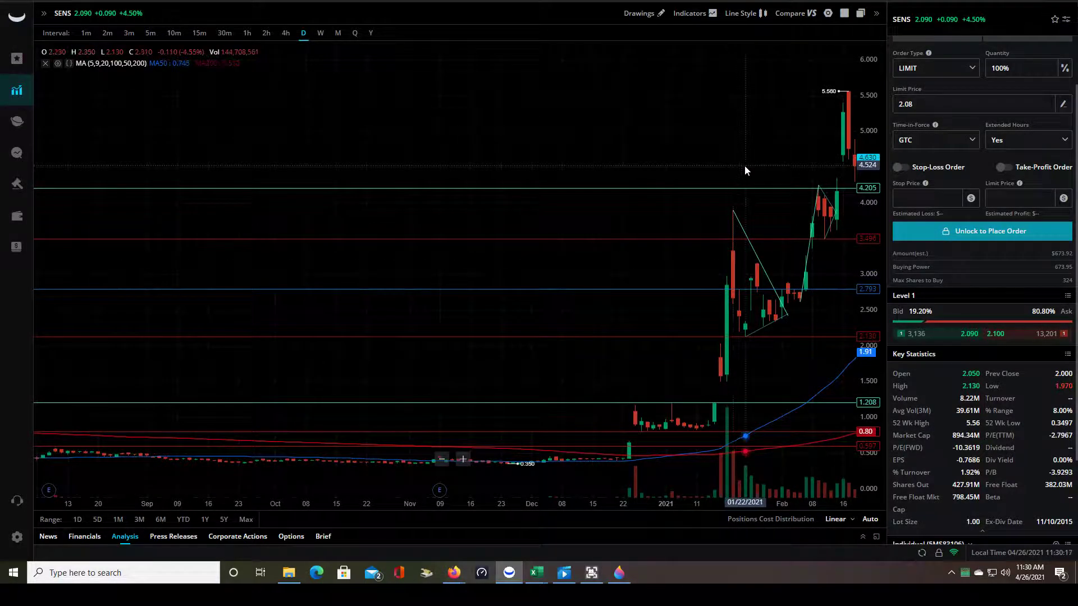
Add a blue horizontal line and set it at about 3.975, below the 4.205 line.
left_click(742, 189)
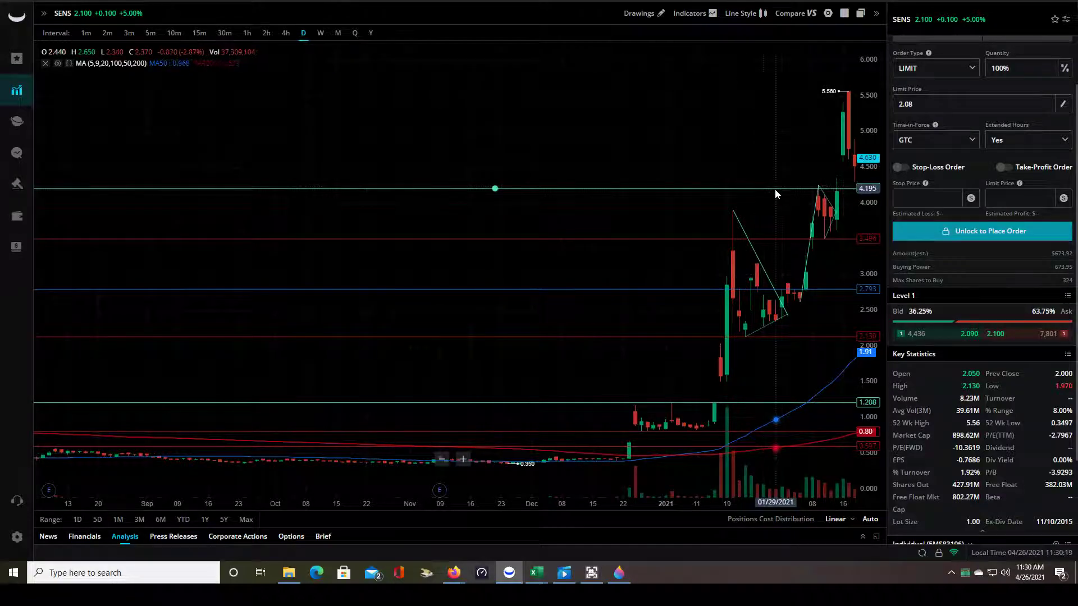
right_click(763, 201)
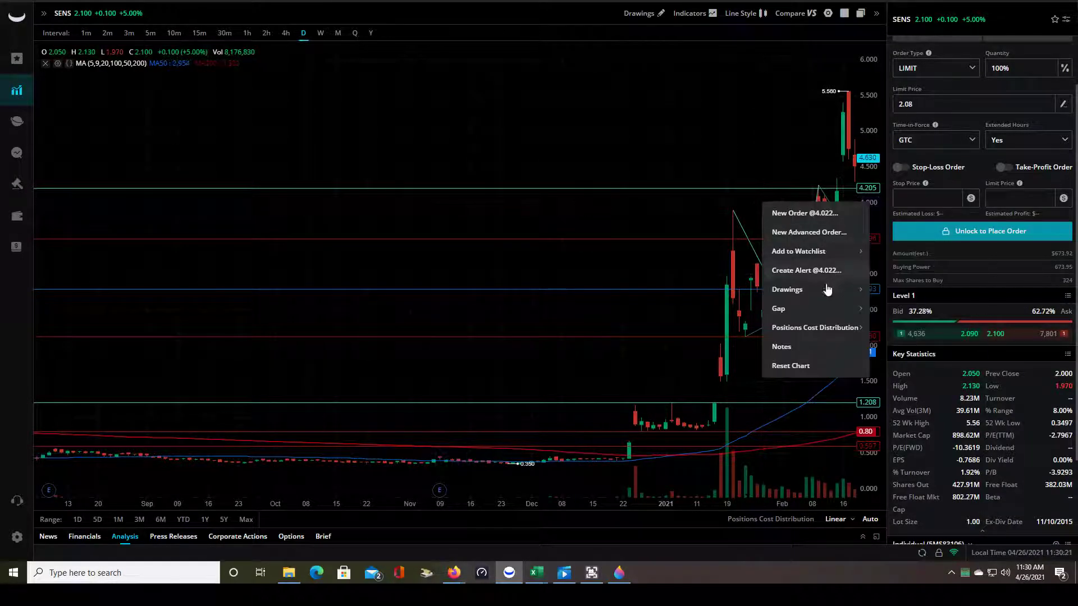
mouse_move(826, 289)
left_click(909, 312)
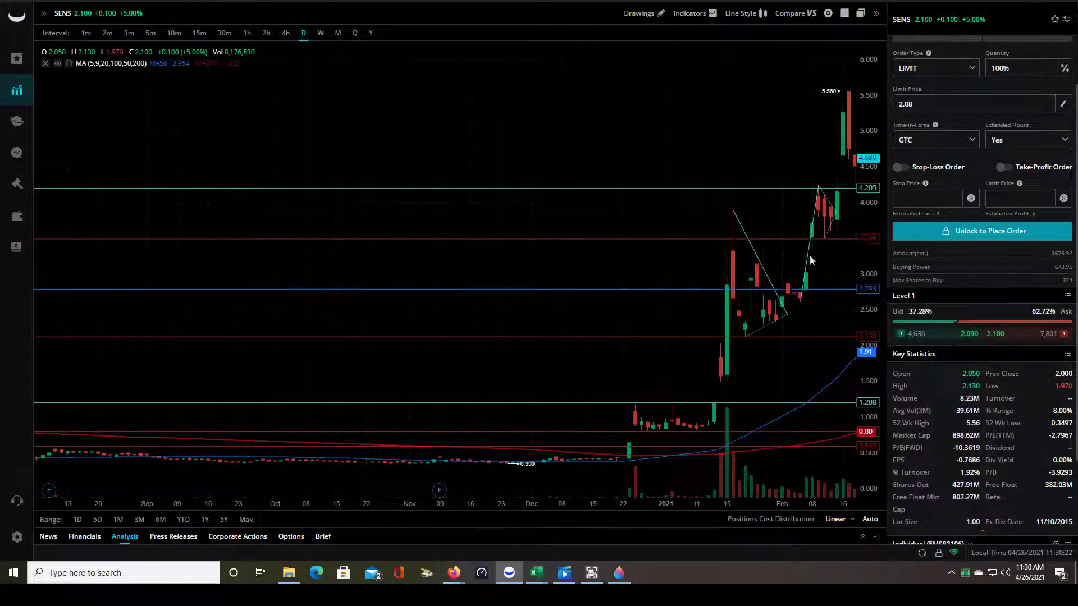
left_click(658, 207)
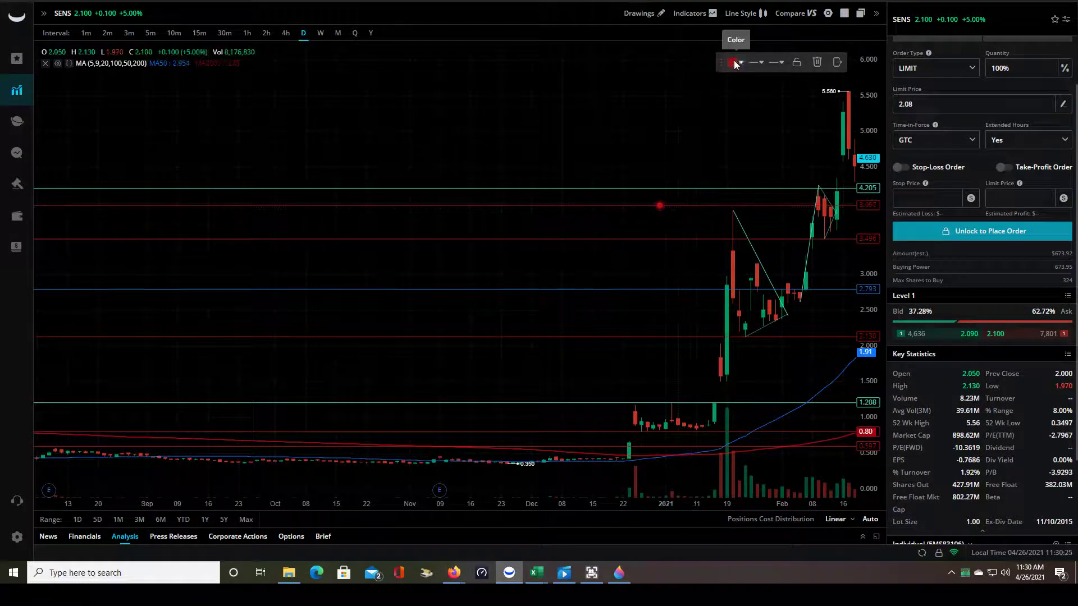
left_click(735, 63)
left_click(743, 118)
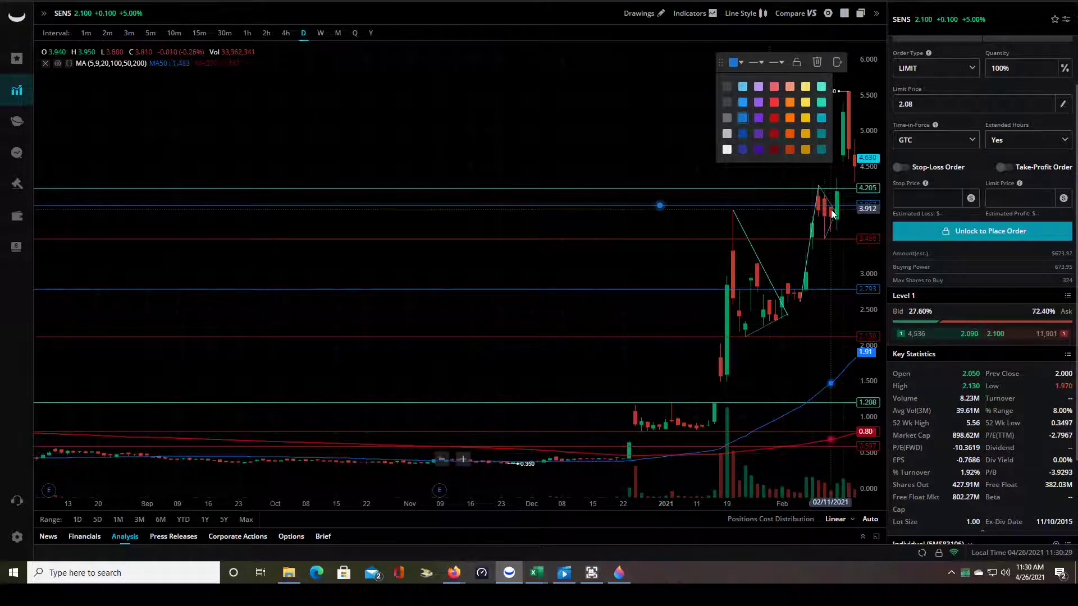
left_click_drag(756, 207, 757, 205)
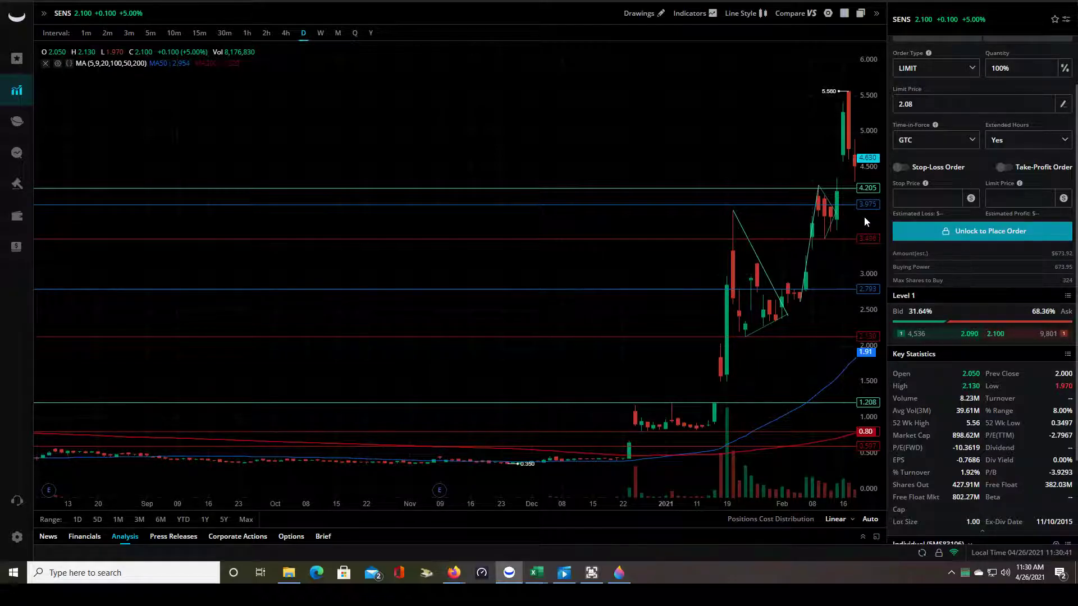
Draw a horizontal line at 5.003 on the SENS daily chart and color it green.
right_click(746, 133)
mouse_move(821, 220)
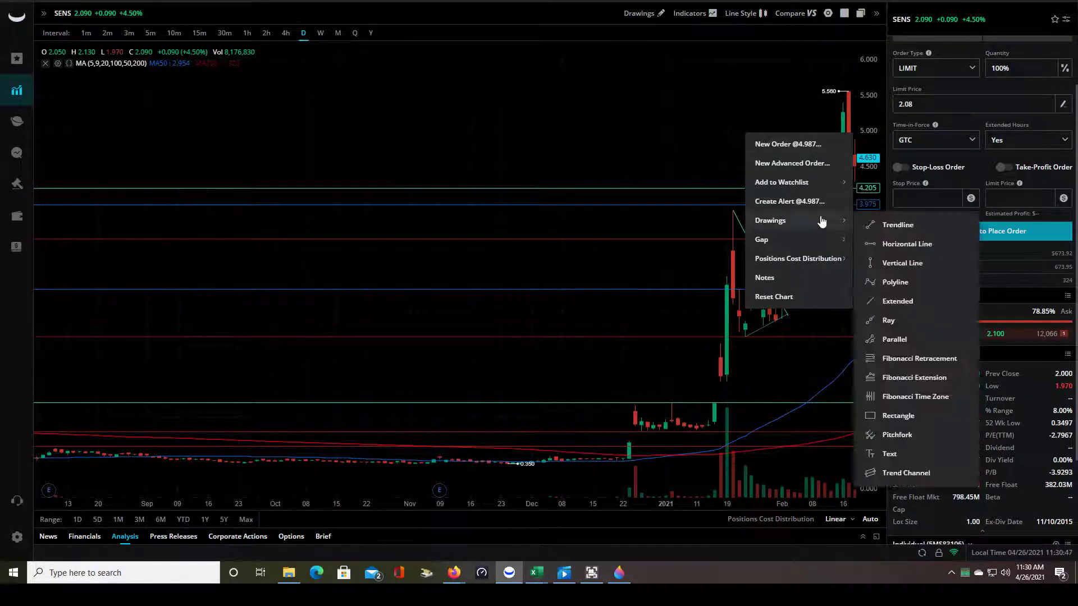
left_click(897, 244)
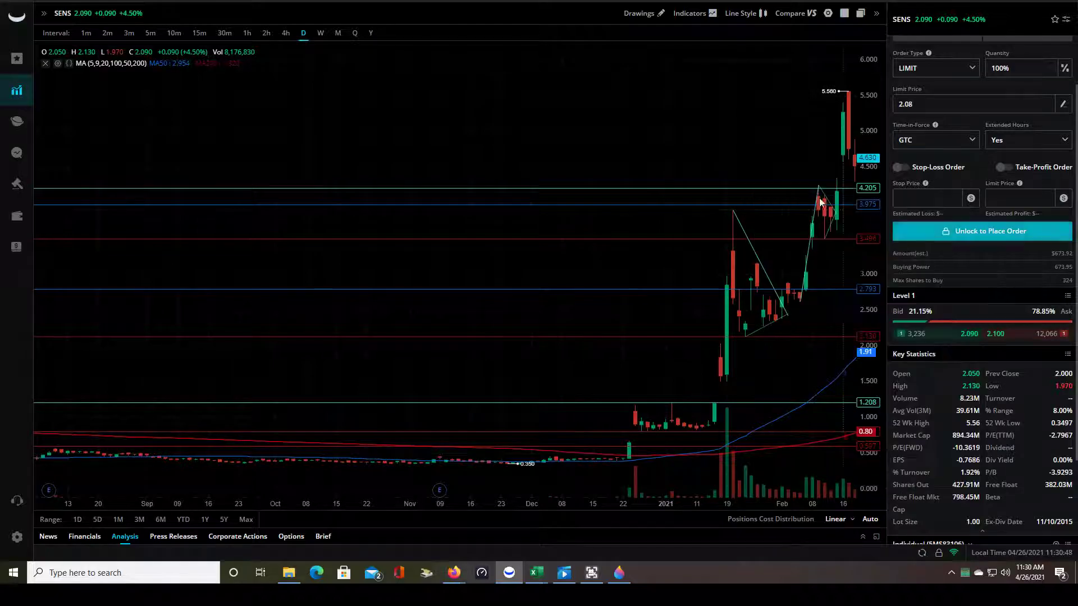
left_click(643, 131)
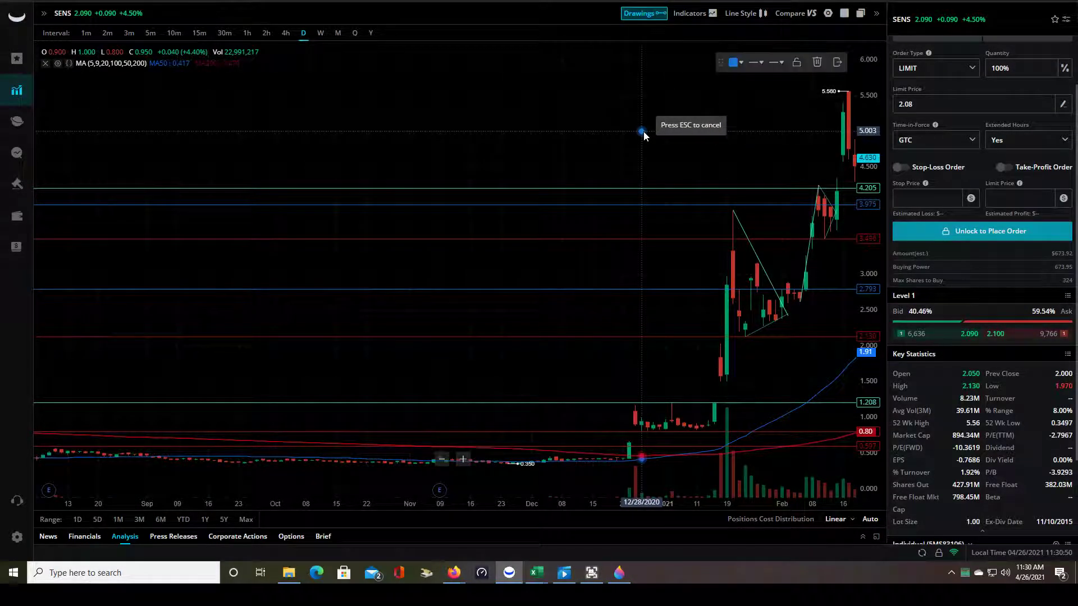
left_click(736, 62)
left_click(783, 89)
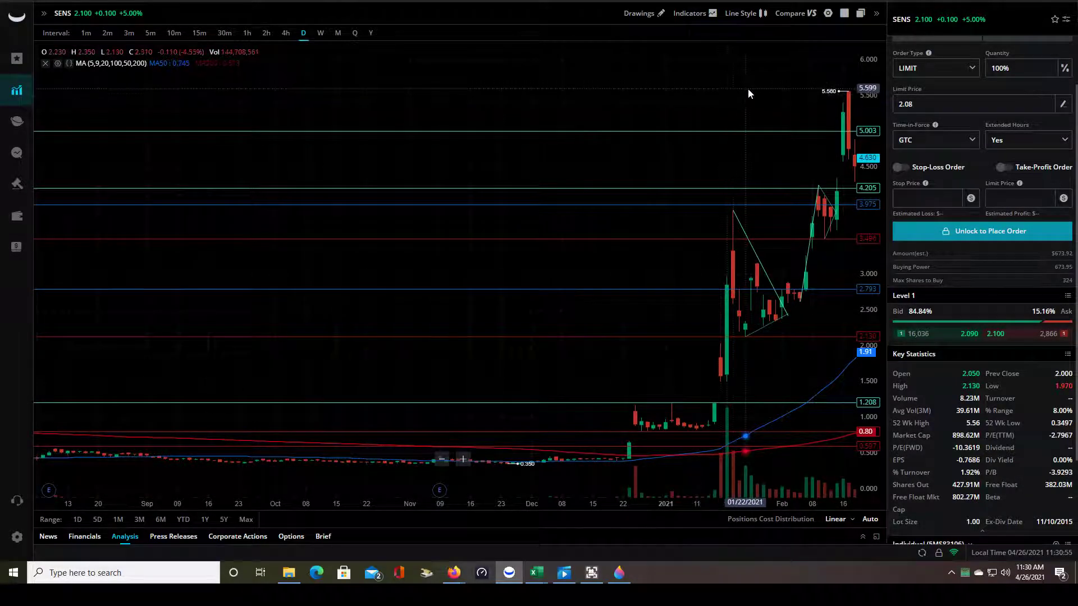
left_click_drag(748, 89, 726, 89)
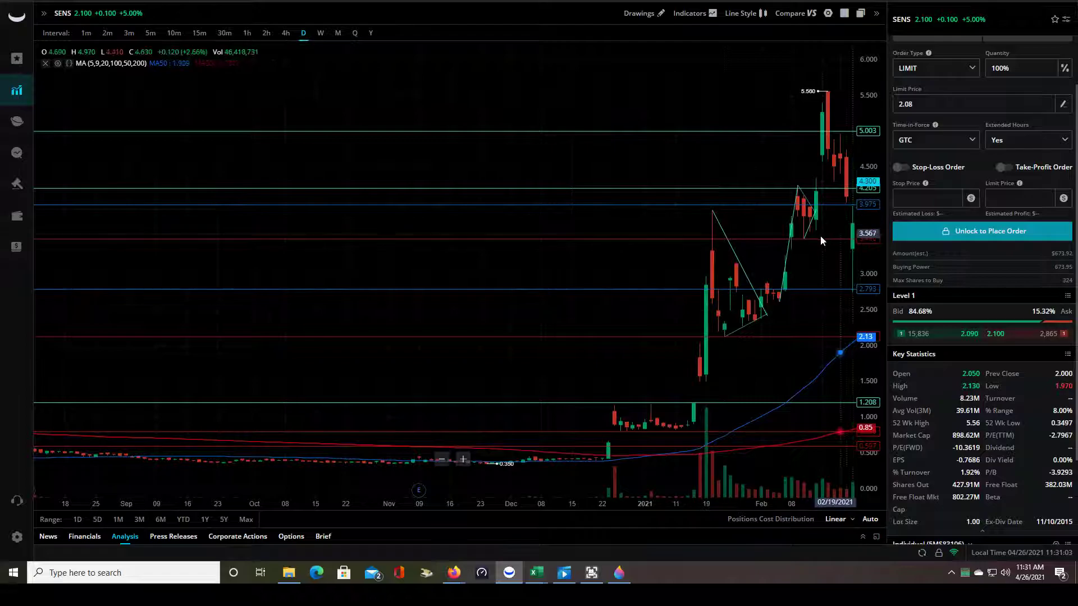
Draw a trend line from the 5.560 peak down to a later candle near 4.67.
left_click(640, 13)
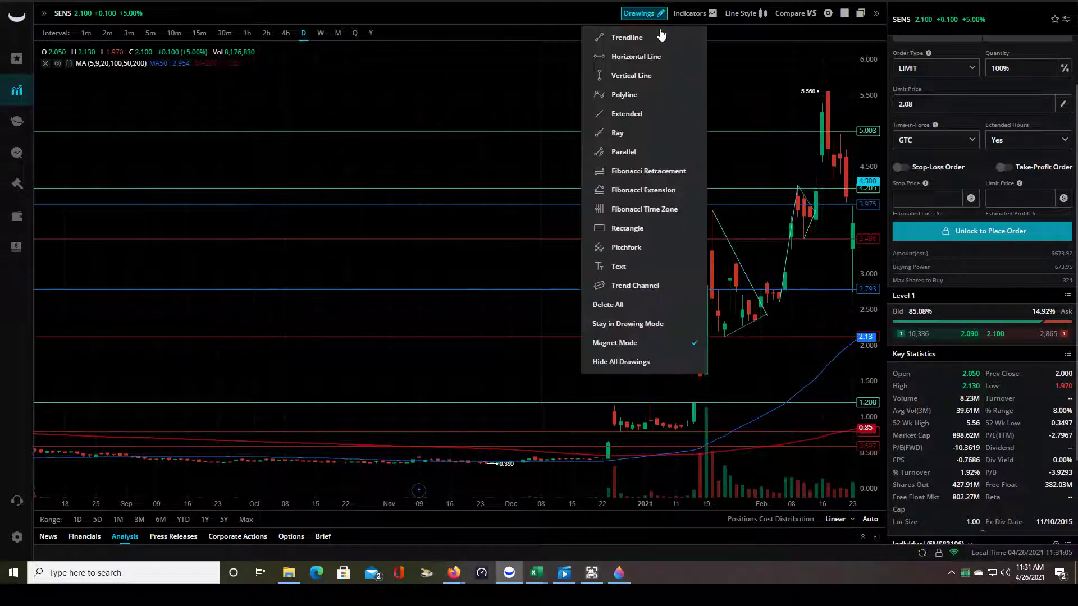
left_click(651, 37)
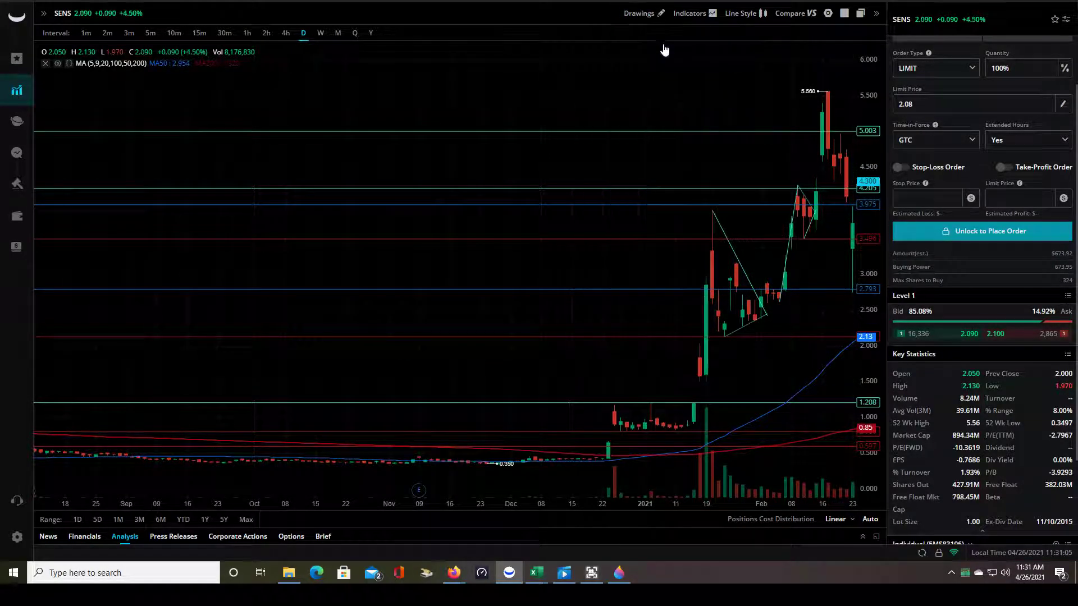
left_click(826, 91)
left_click(817, 231)
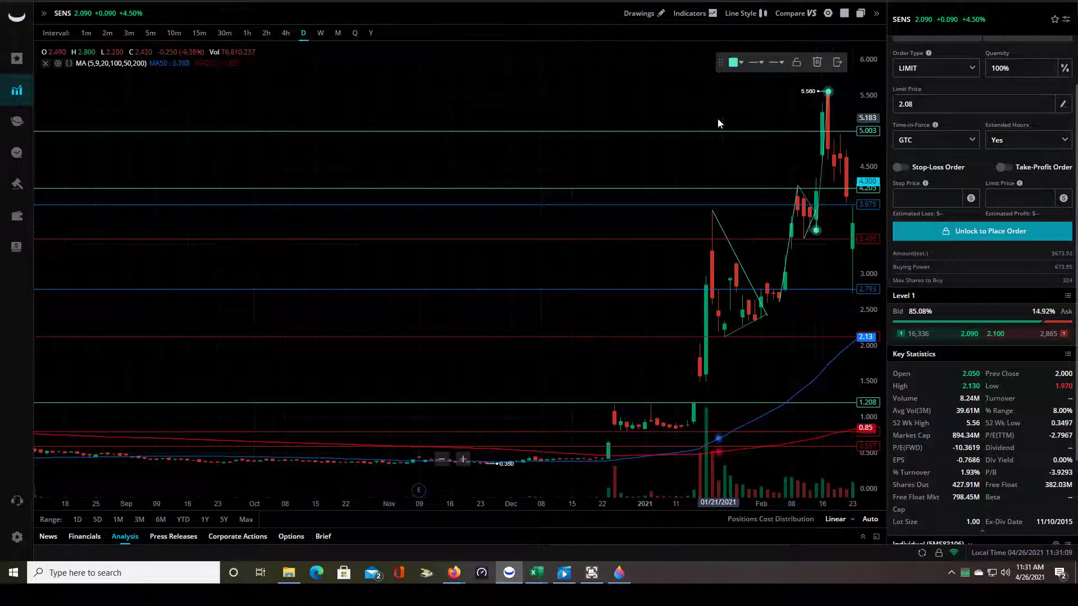
left_click(640, 13)
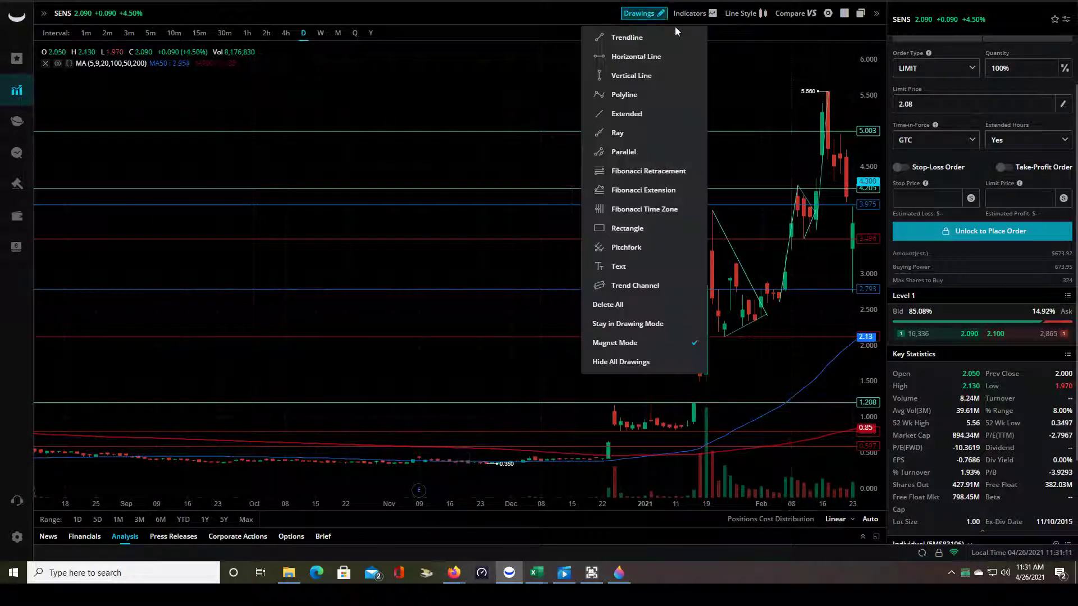
left_click(651, 37)
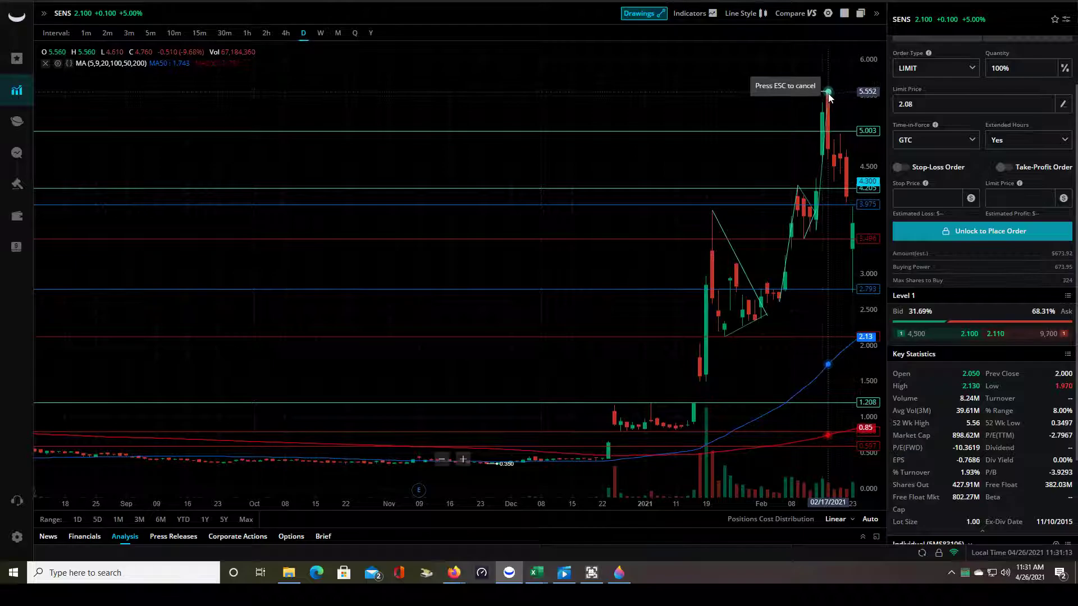
left_click(829, 92)
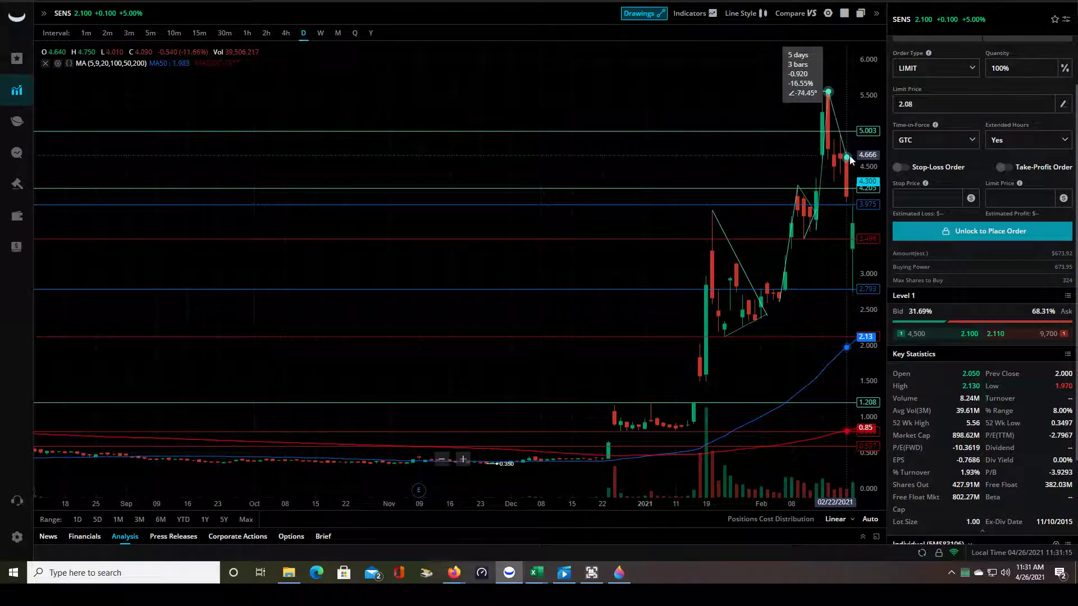
left_click(853, 157)
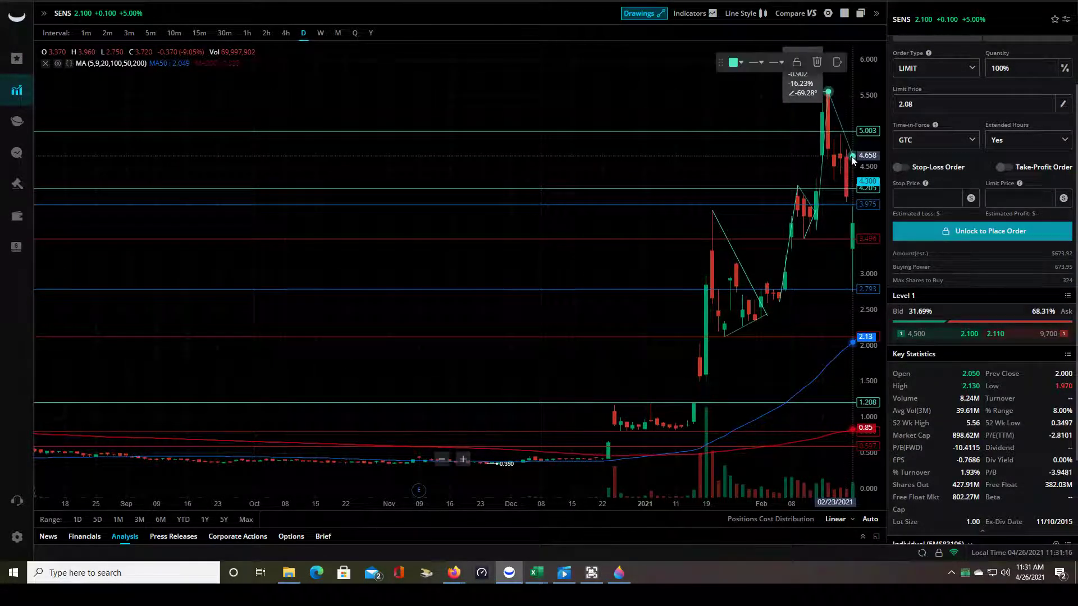
left_click(735, 62)
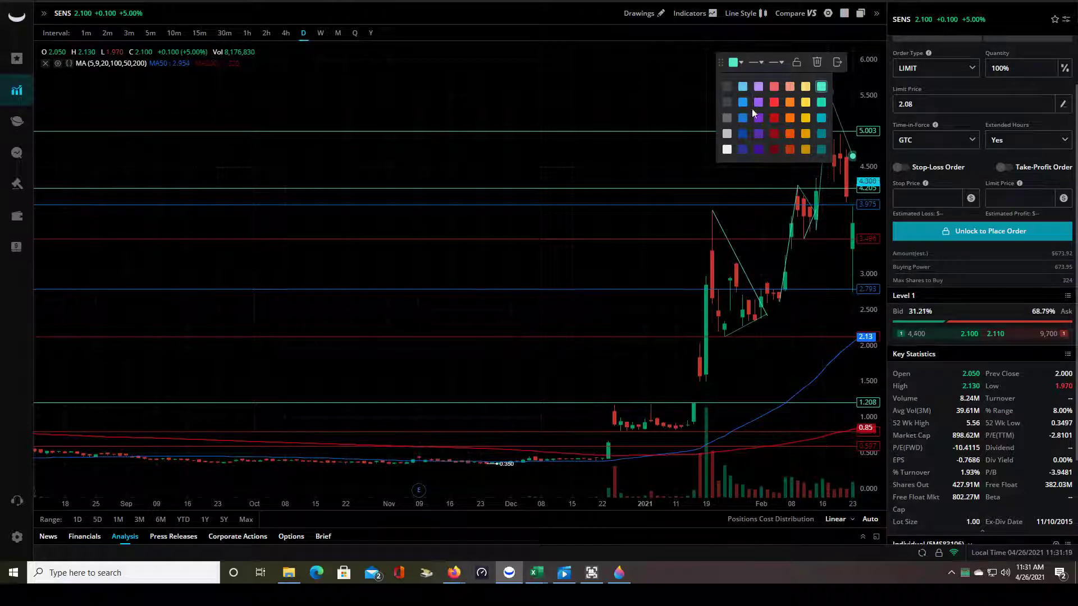
Add another trend line ending near 4.66, then pan to show newer candles.
left_click(640, 13)
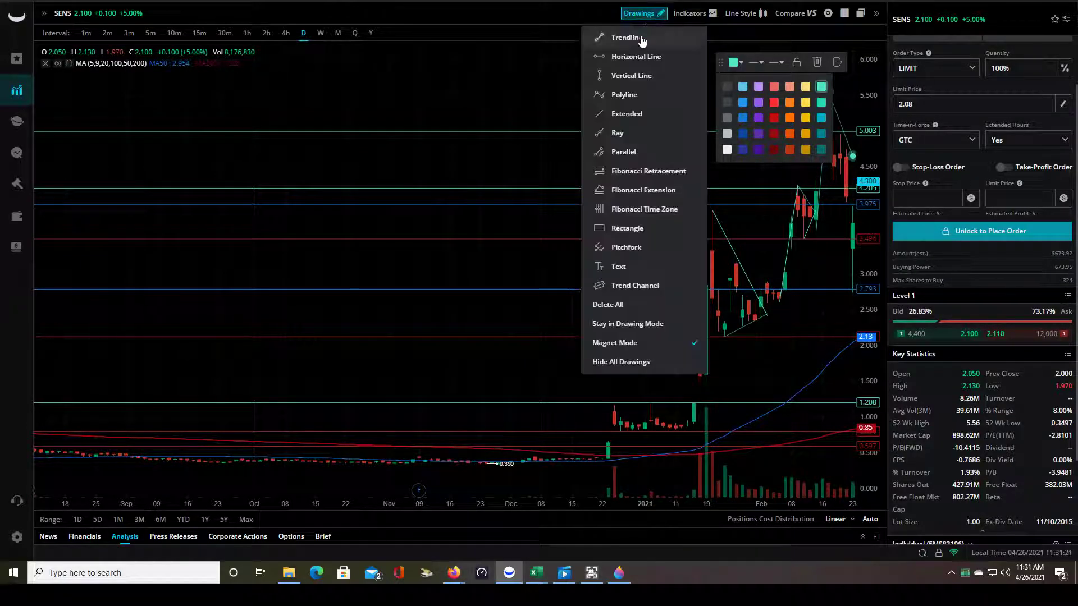
left_click(642, 37)
left_click(846, 175)
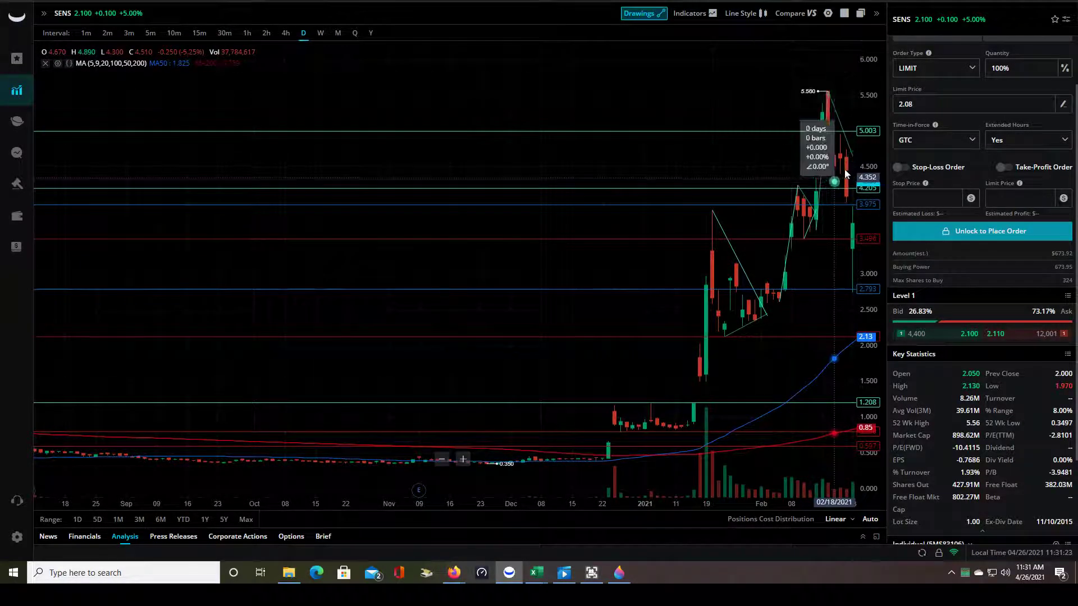
left_click(852, 157)
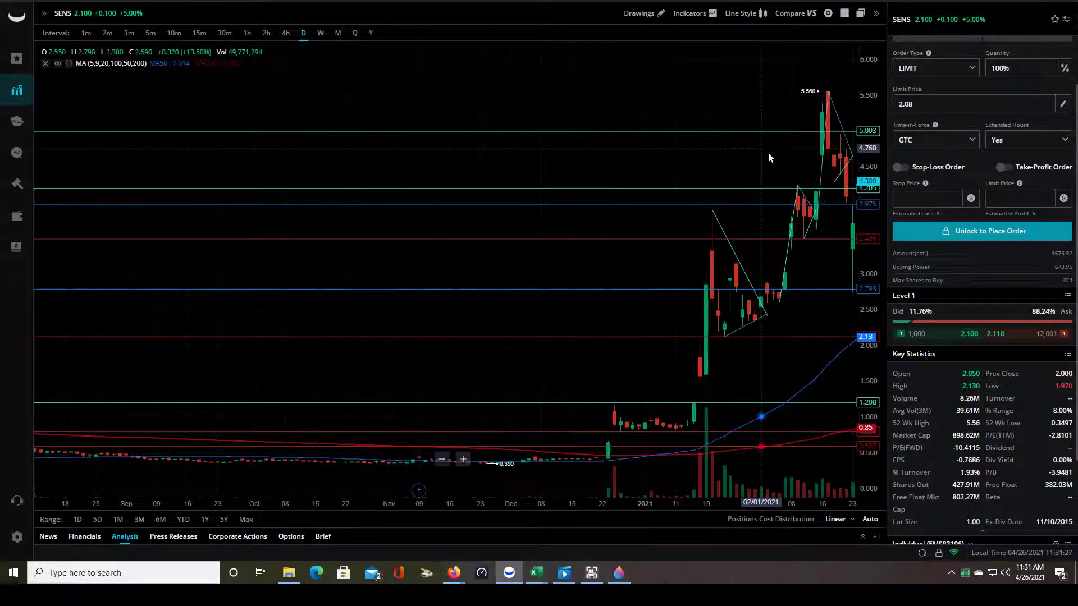
left_click_drag(768, 152, 742, 151)
mouse_move(834, 158)
left_mouse_down()
mouse_move(807, 156)
mouse_move(819, 156)
left_mouse_up()
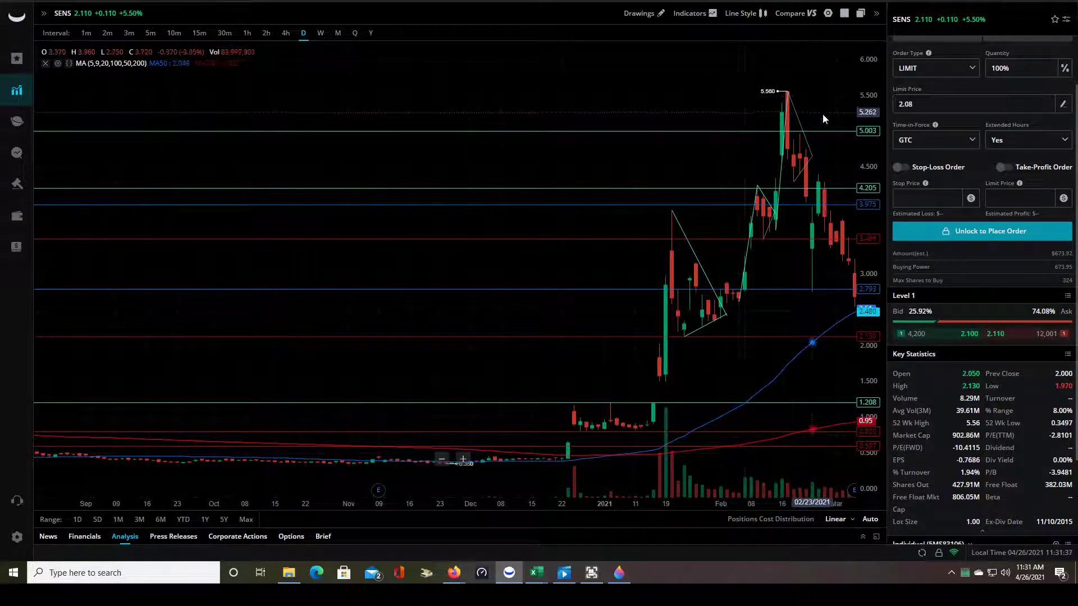
Scroll and pan the chart so early-March SENS candles appear at the right edge.
scroll(832, 89, "down", 2)
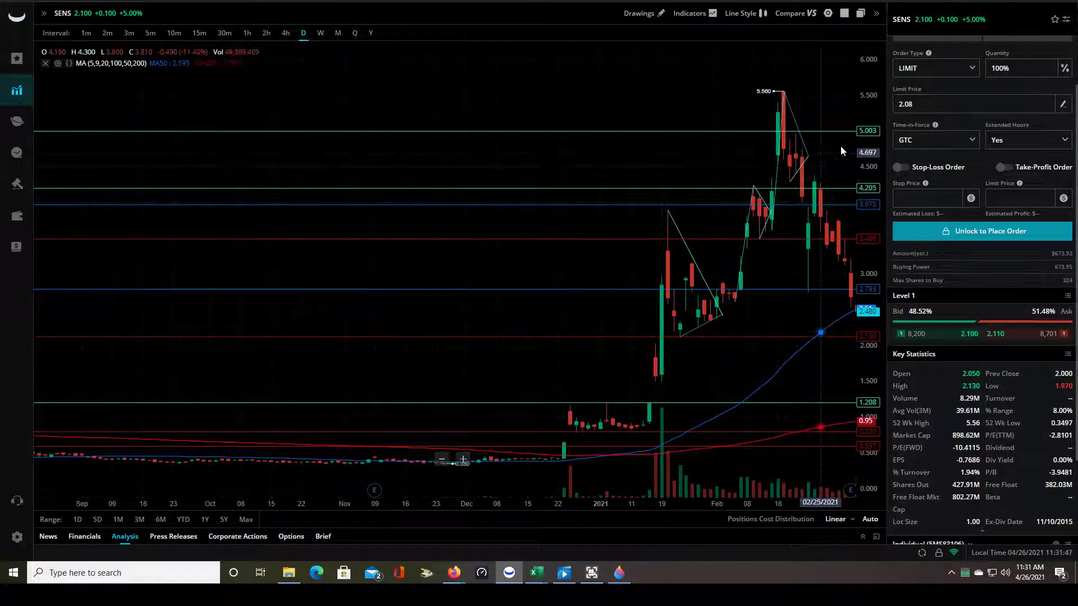
left_click_drag(834, 92, 820, 100)
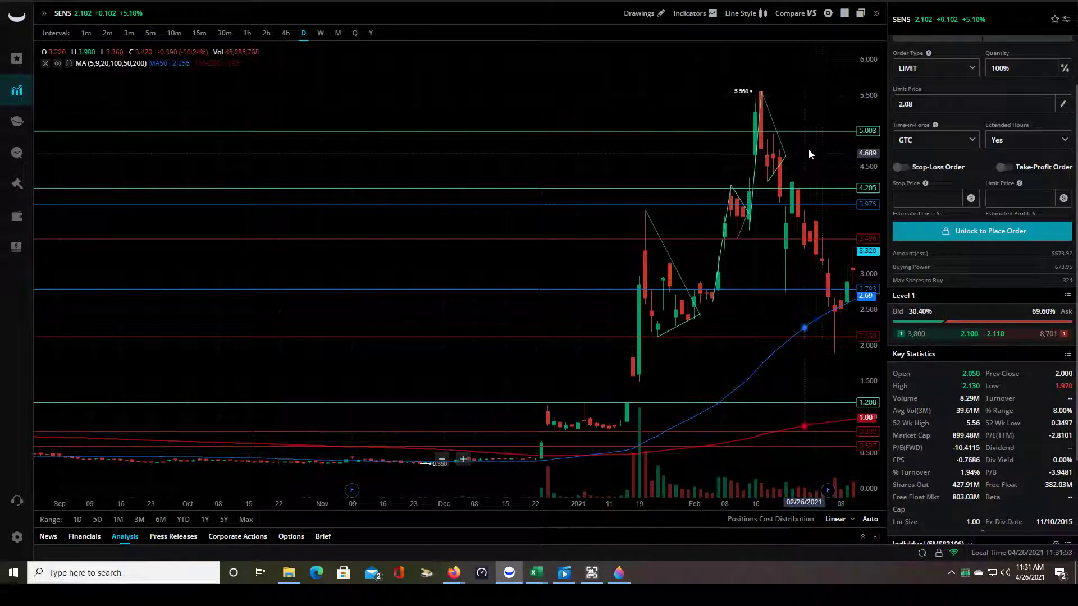
Delete the green 5.003 level (moved to about 4.2) and the 3.975 and 3.449 levels.
left_click(811, 131)
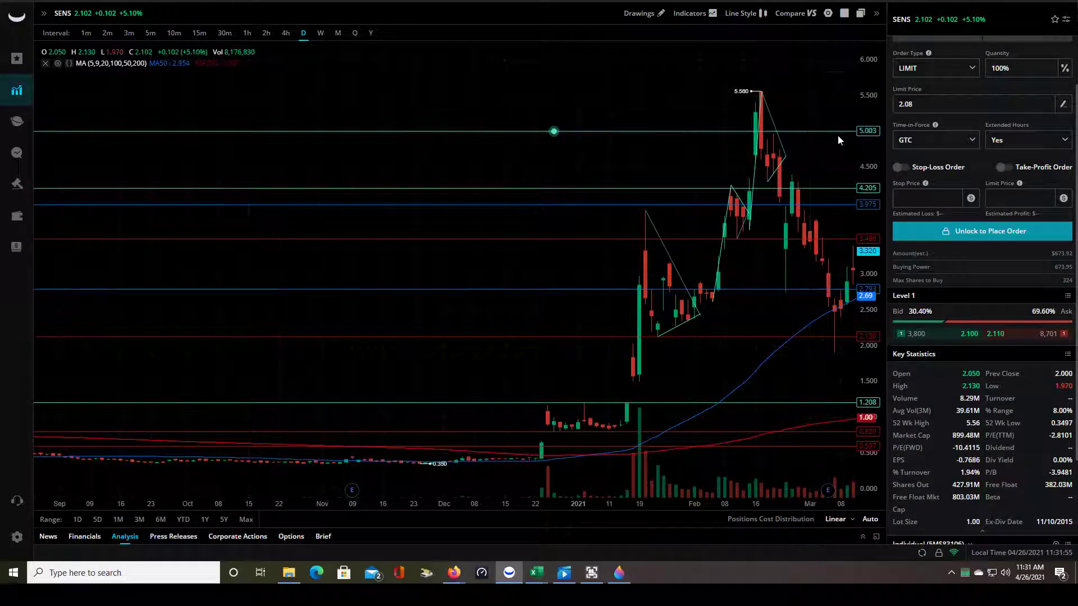
left_click_drag(838, 136, 834, 192)
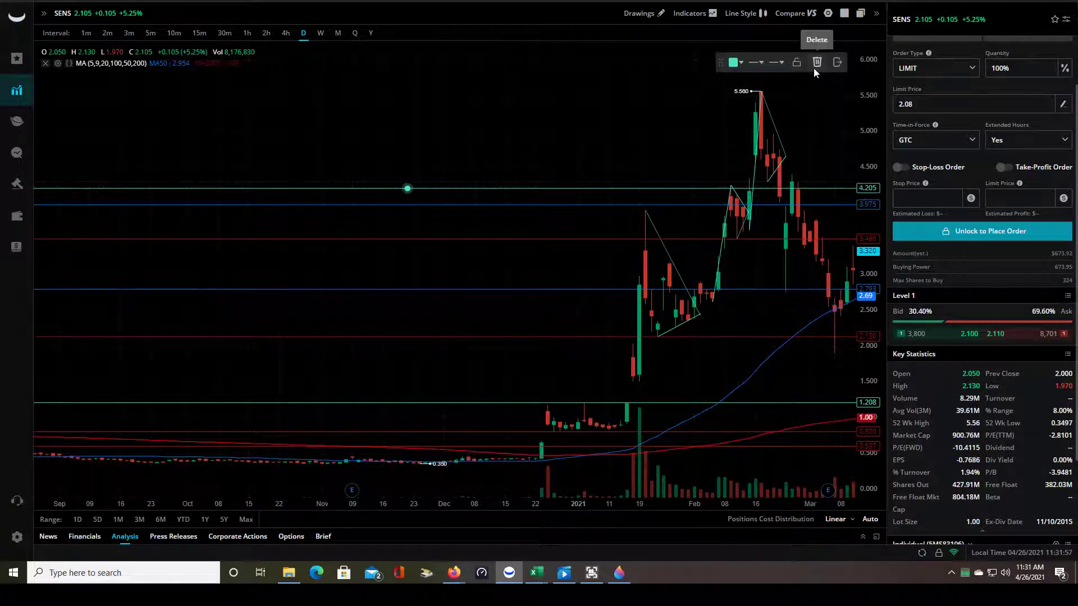
left_click(813, 66)
left_click(824, 206)
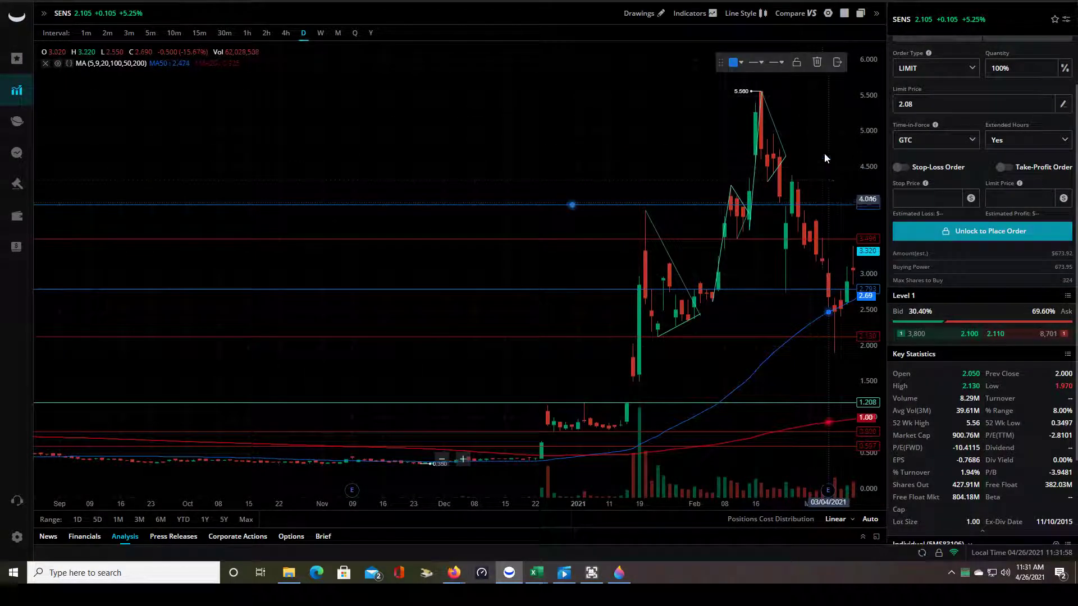
left_click(813, 65)
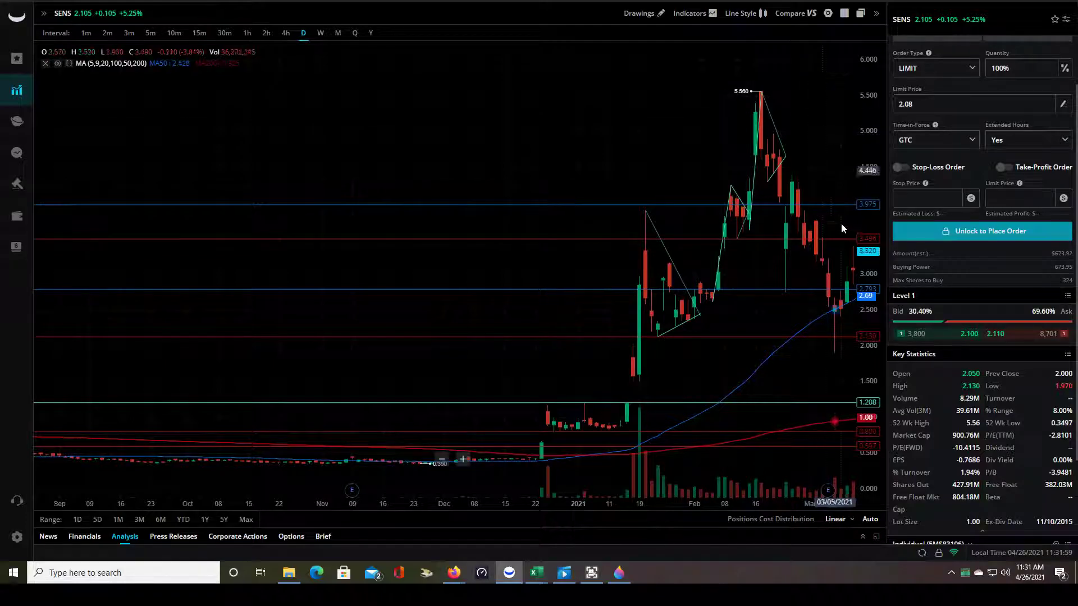
left_click(766, 238)
left_click(815, 63)
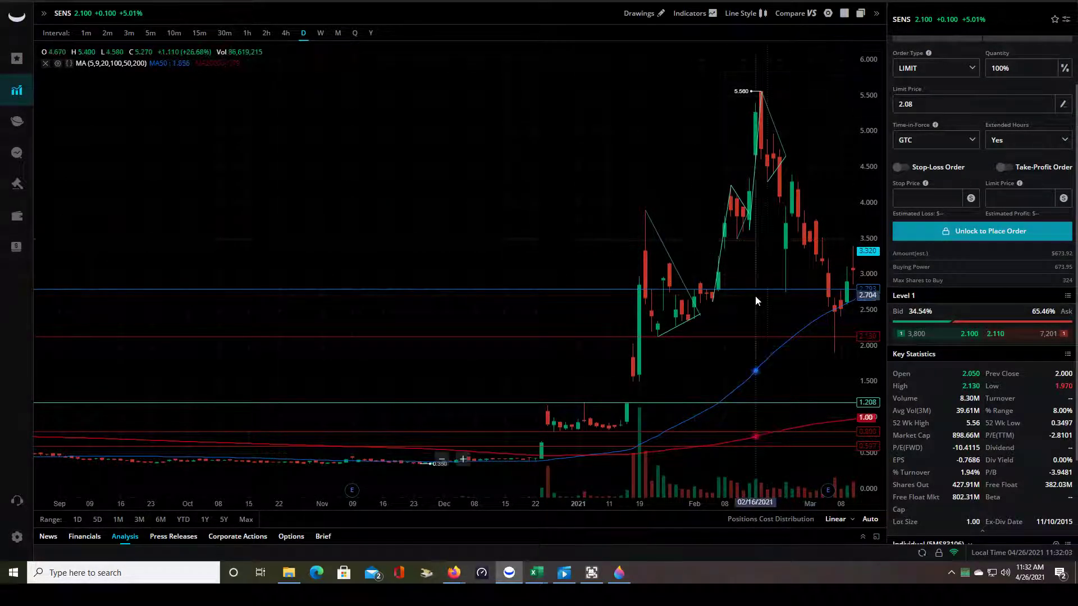
Delete the four old trend lines around the January spike.
left_click(676, 266)
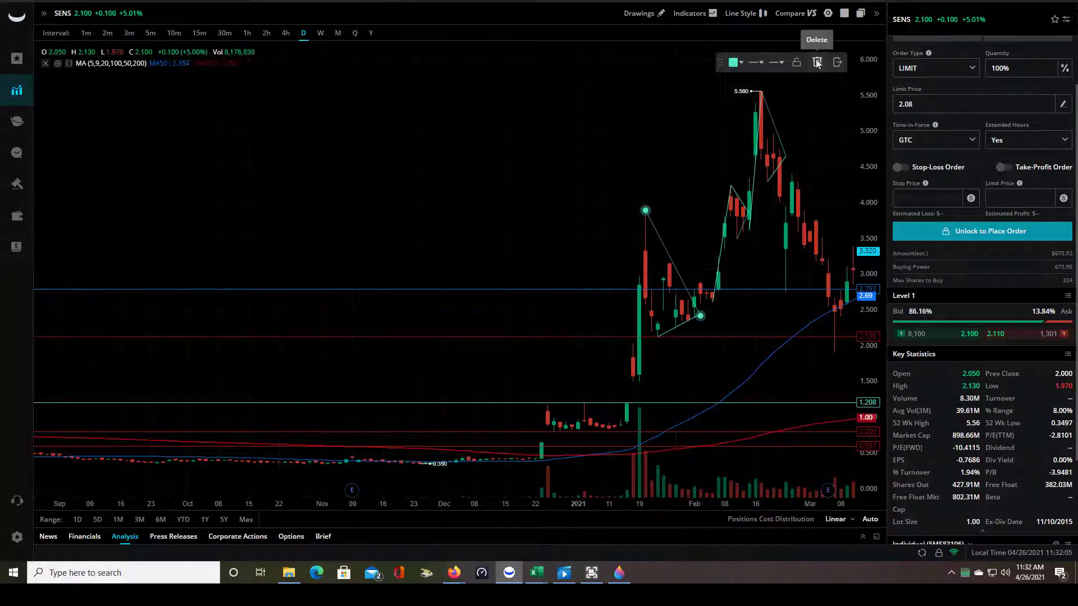
left_click(816, 64)
left_click(677, 328)
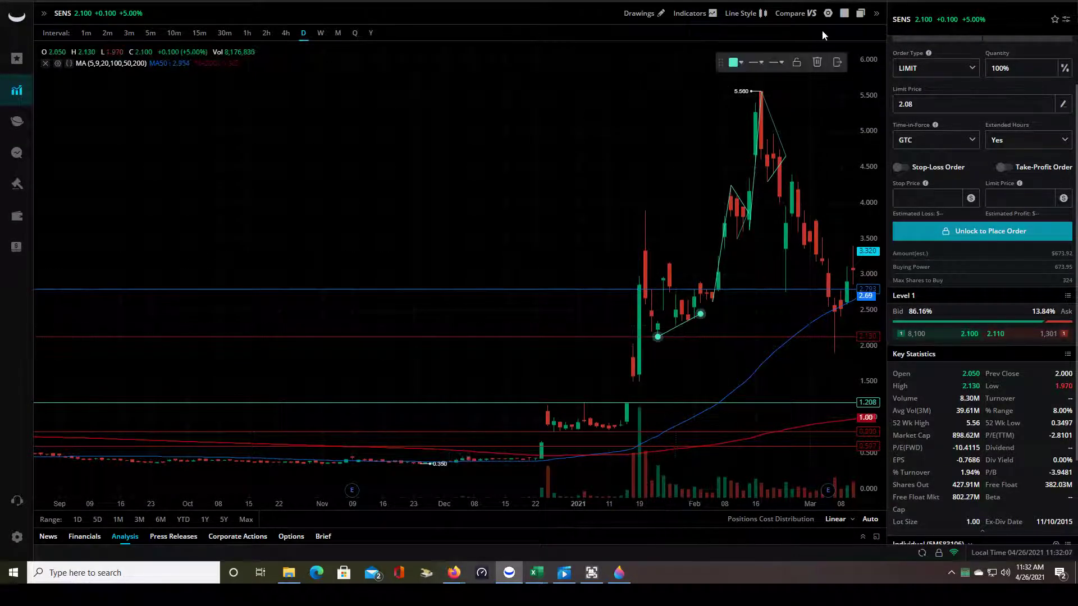
left_click(817, 65)
left_click(714, 247)
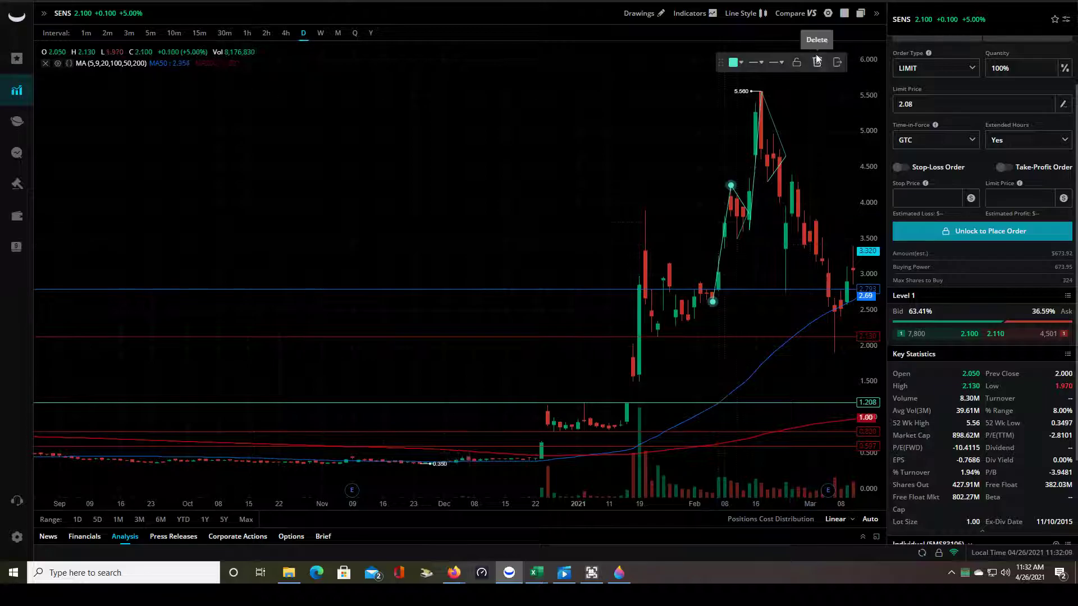
left_click(817, 64)
left_click(743, 207)
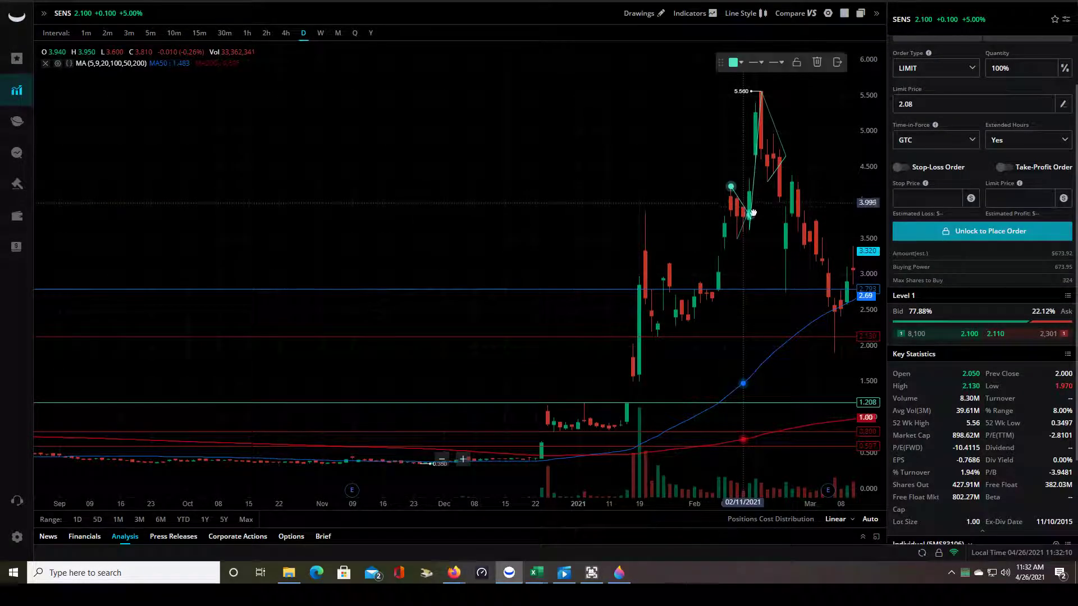
left_click(815, 65)
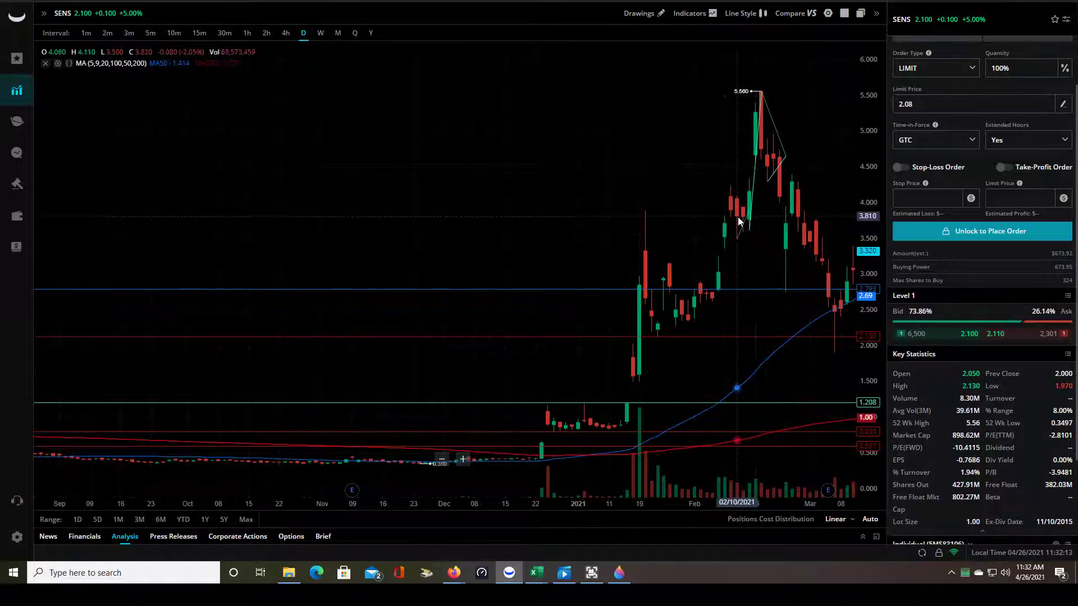
Delete the February green trend line and remaining 5.560-peak lines, then pick the Trendline tool.
left_click(743, 222)
left_click(817, 62)
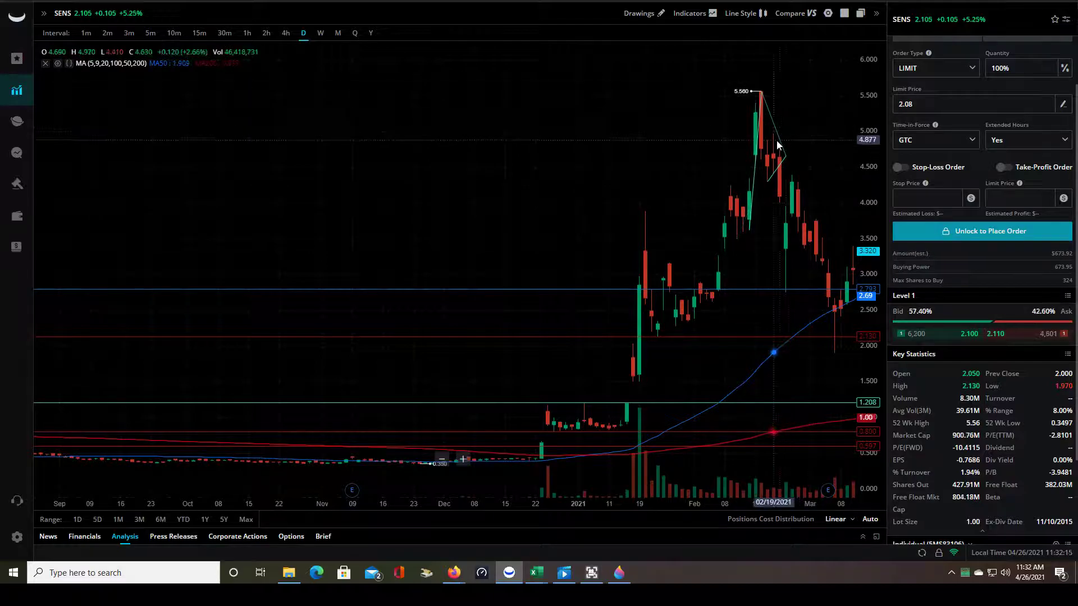
left_click(781, 142)
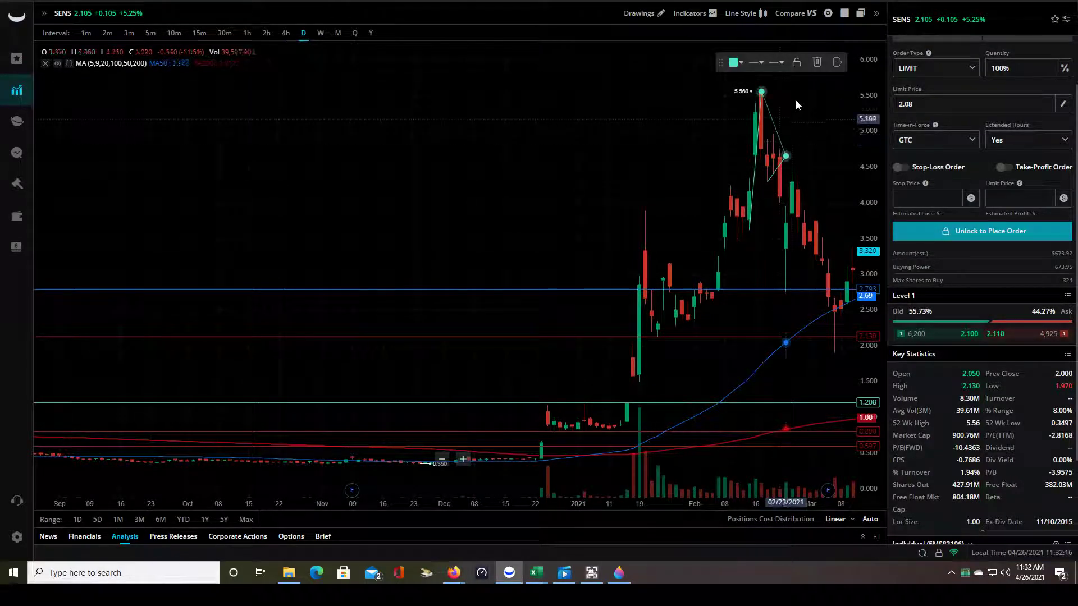
left_click(816, 63)
left_click(780, 168)
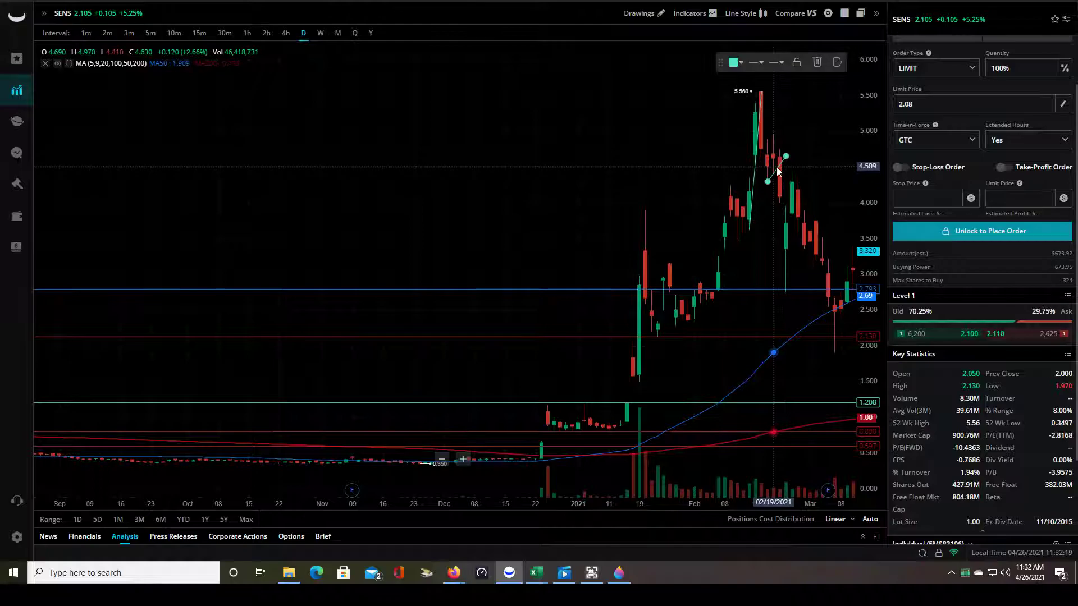
left_click(822, 64)
left_click(758, 118)
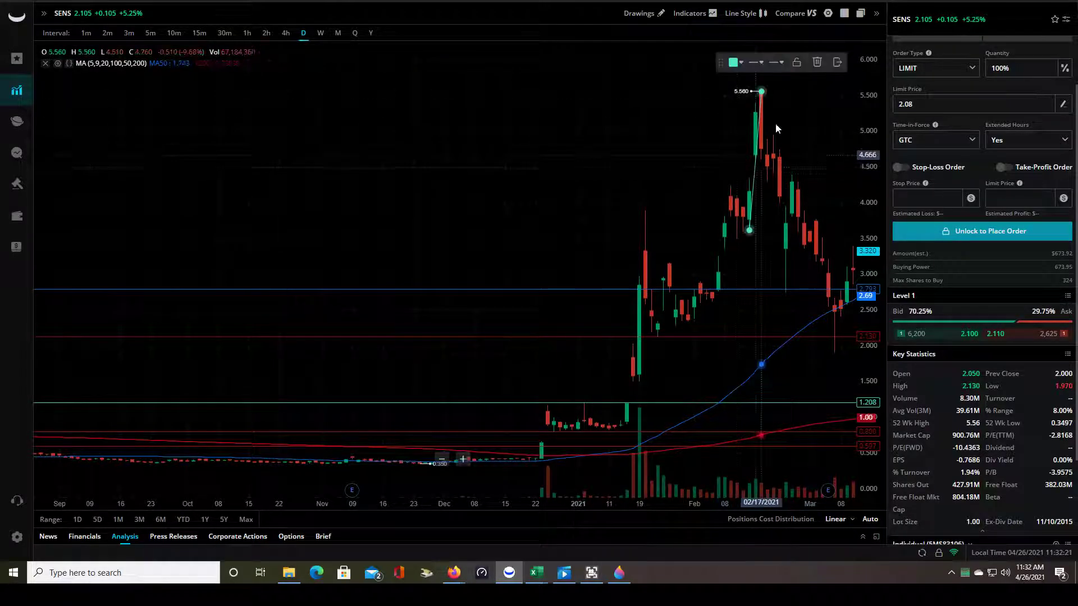
left_click(821, 64)
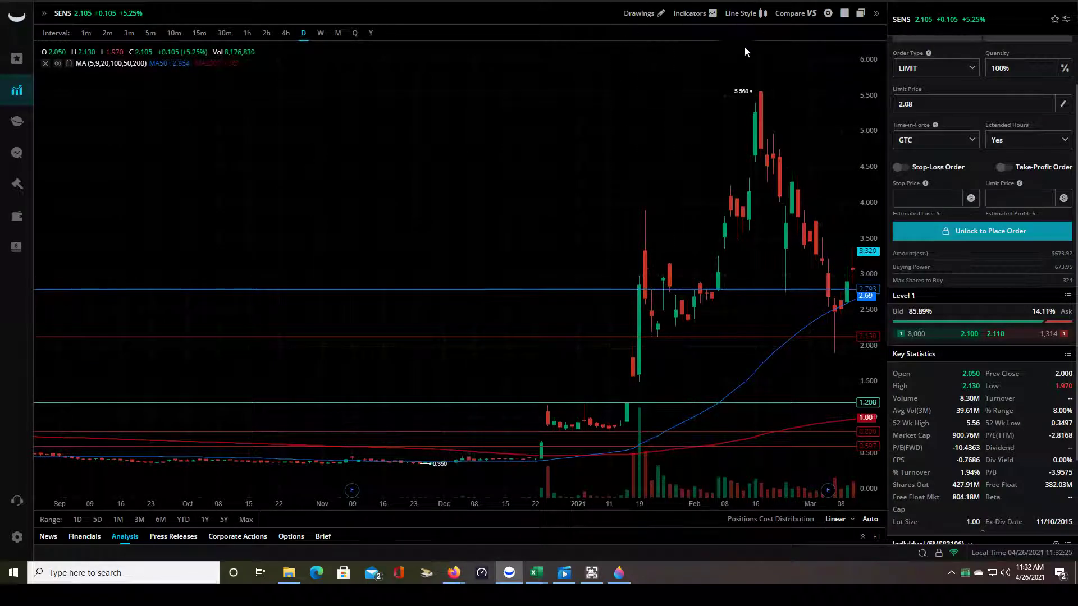
left_click(653, 13)
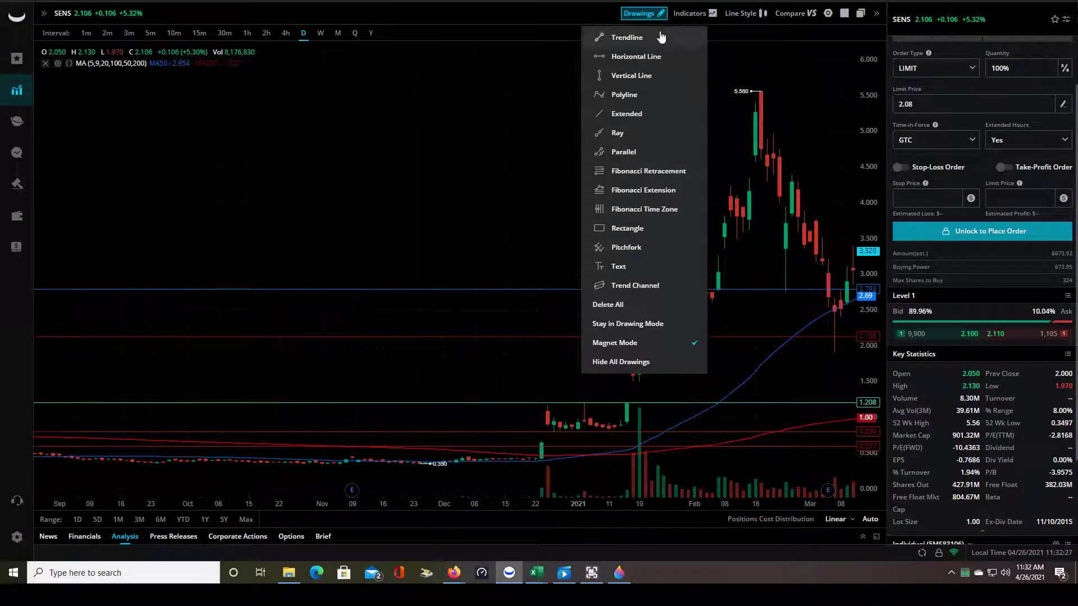
left_click(666, 33)
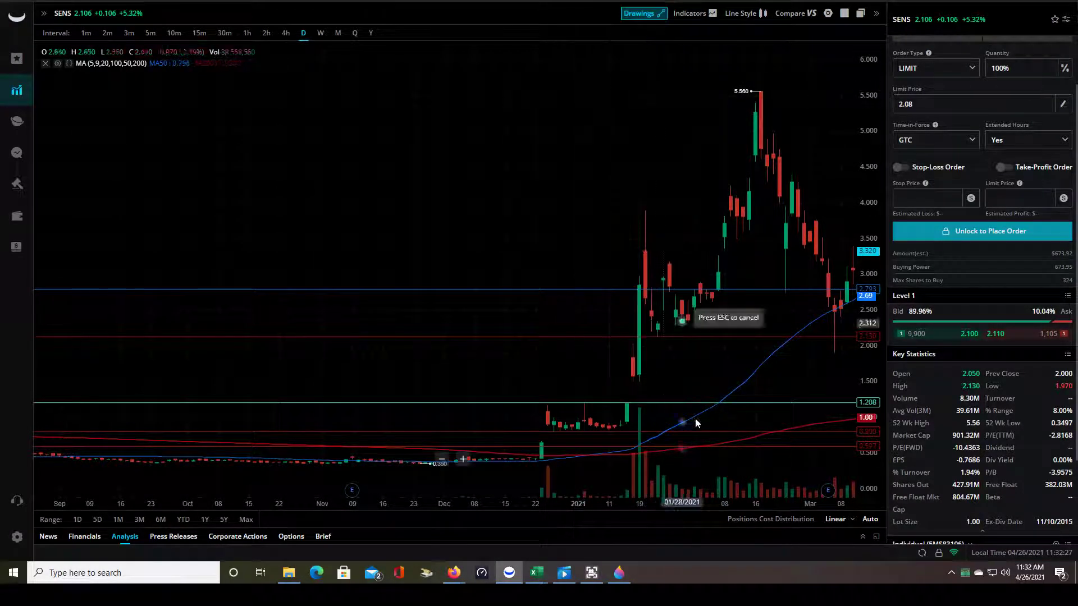
Draw trend lines from the January base up to the 3.93 top and down to 2.18.
left_click(622, 428)
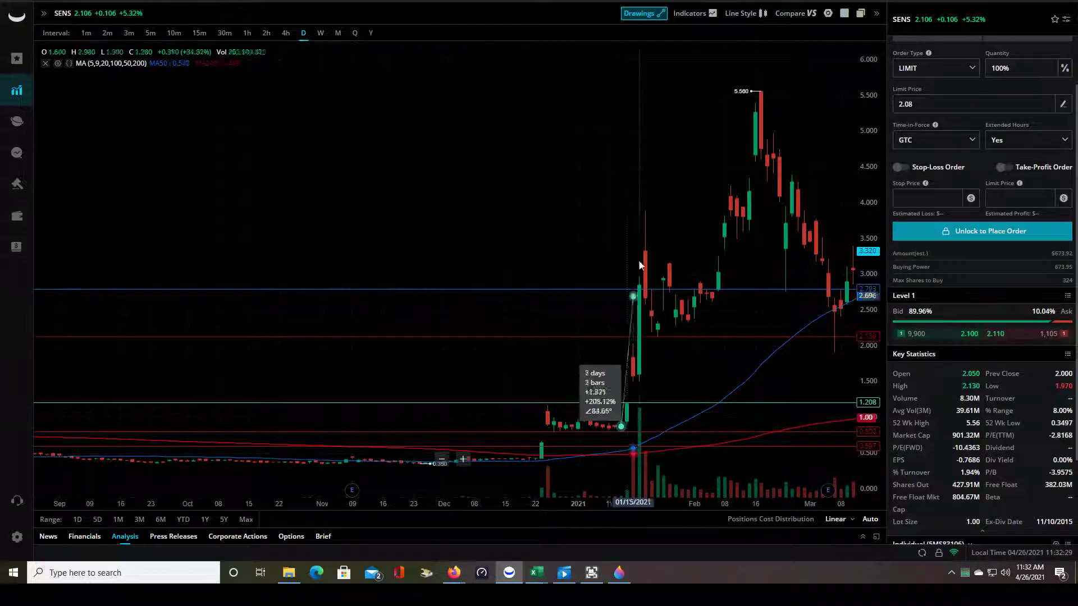
left_click(645, 211)
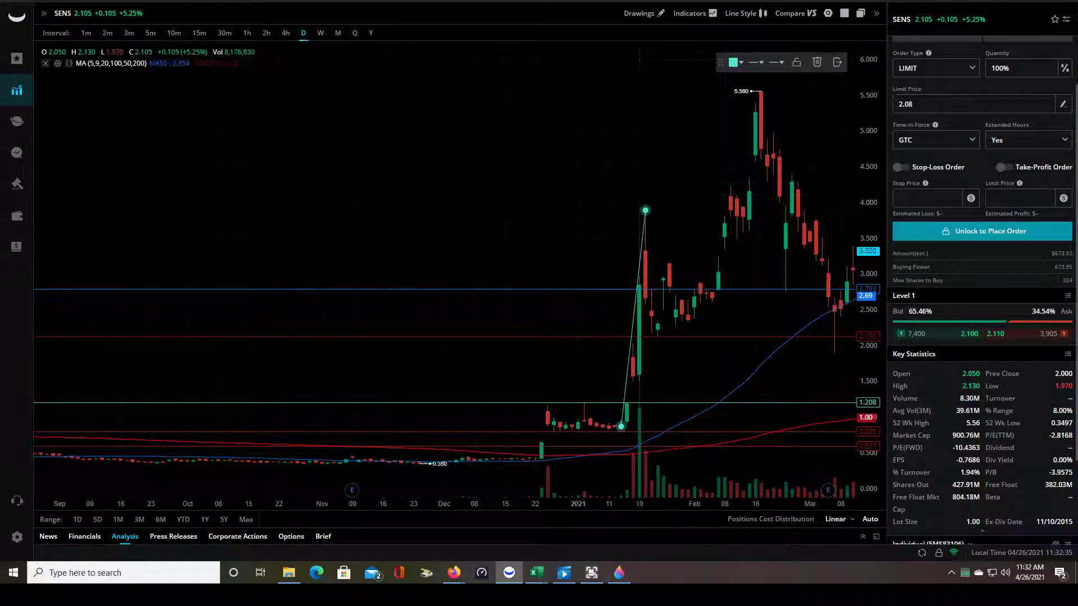
left_click(646, 17)
left_click(646, 38)
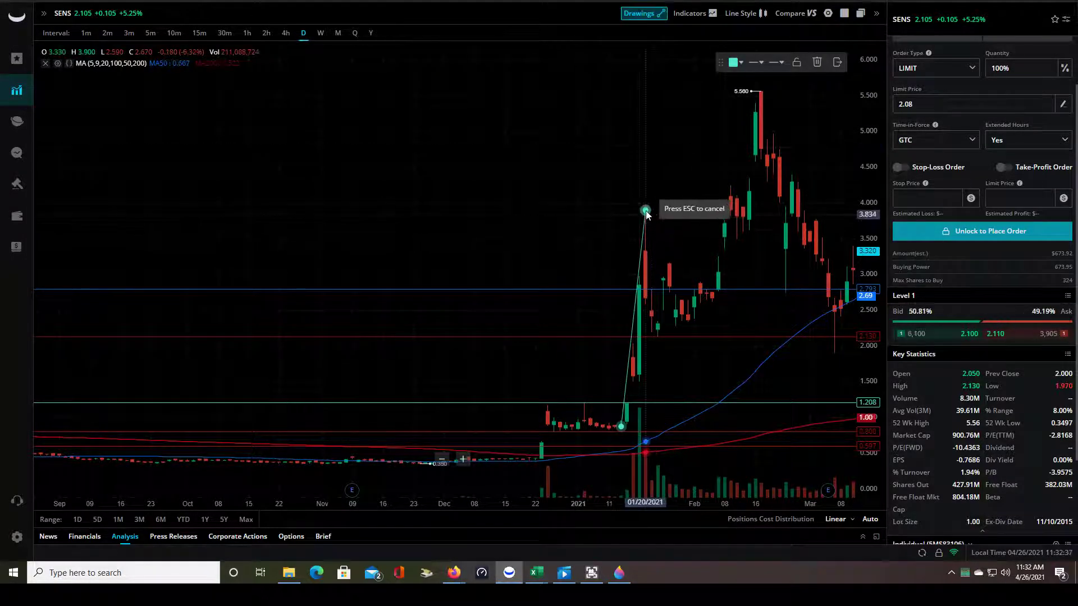
left_click(645, 211)
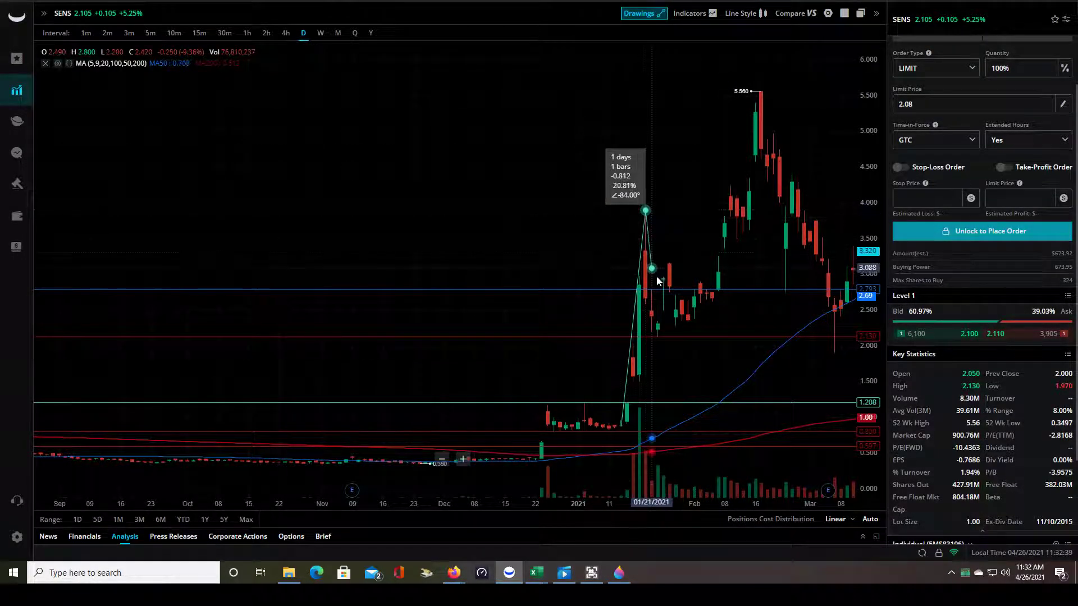
left_click(659, 337)
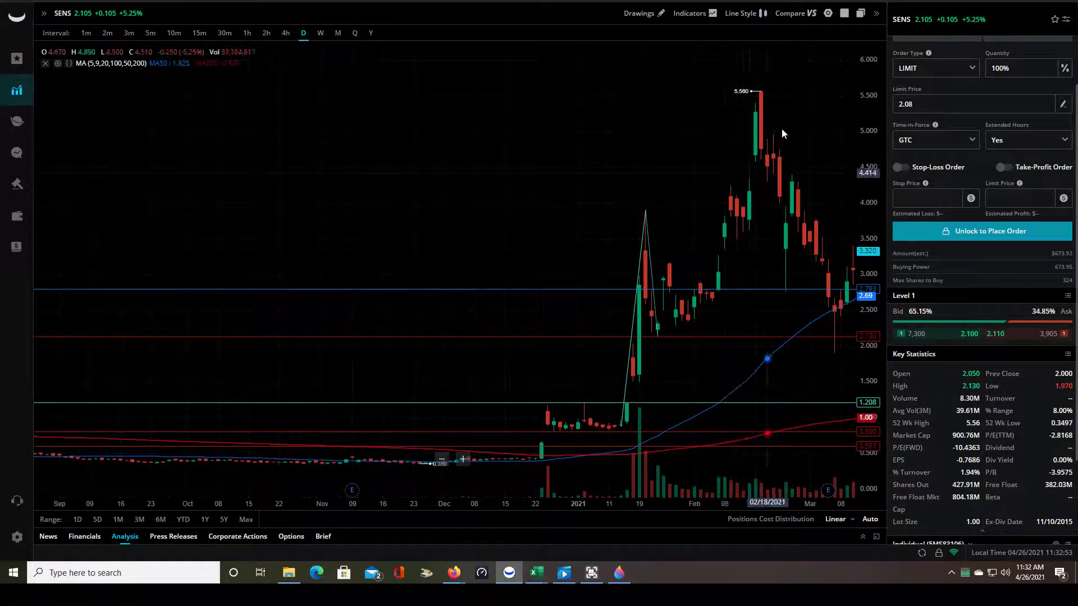
left_click(650, 265)
left_click(819, 63)
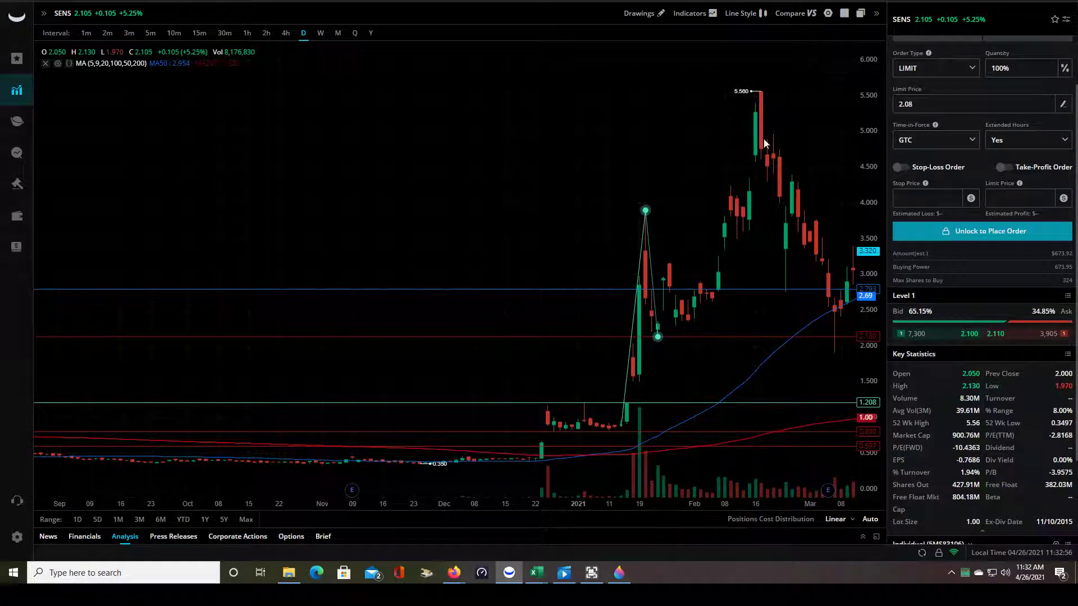
left_click(641, 259)
left_click(819, 63)
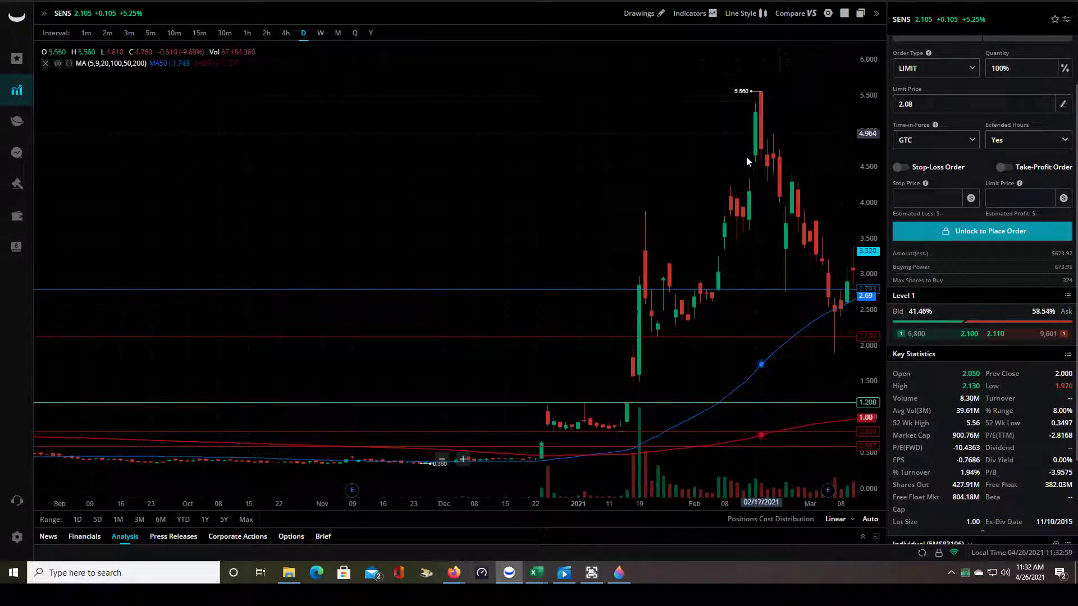
left_click_drag(833, 193, 818, 227)
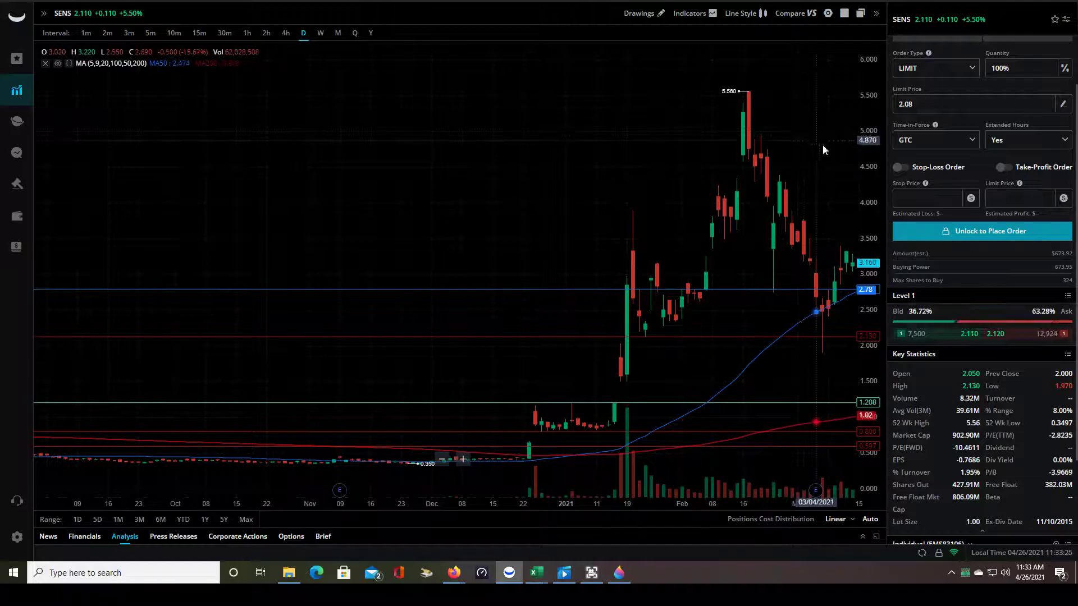
left_click_drag(827, 152, 756, 164)
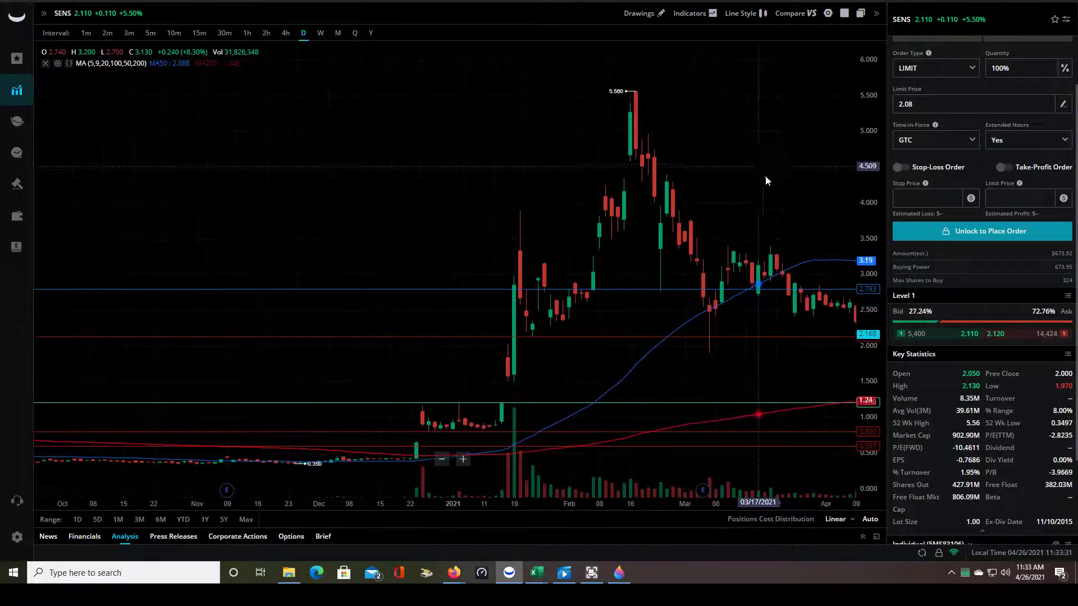
Draw a horizontal line at 3.402, level with the March highs.
right_click(775, 246)
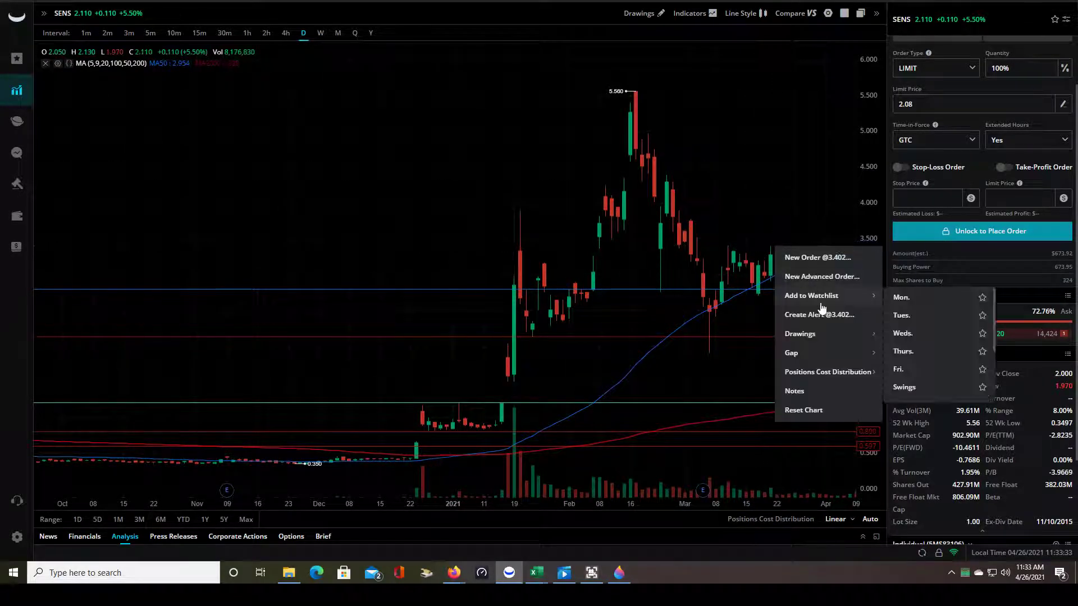
mouse_move(825, 344)
left_click(946, 316)
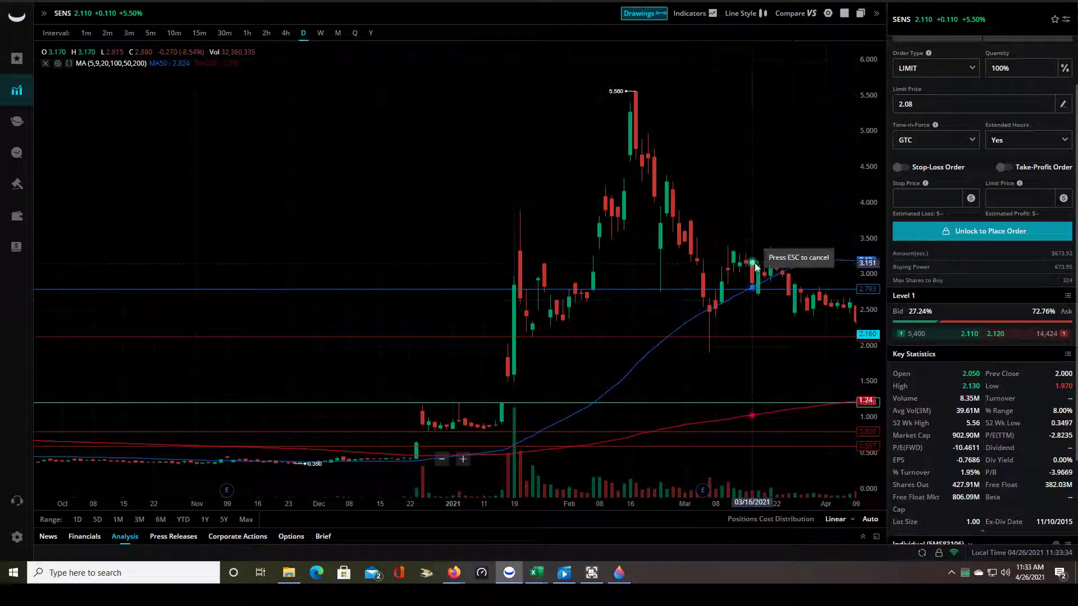
left_click(792, 248)
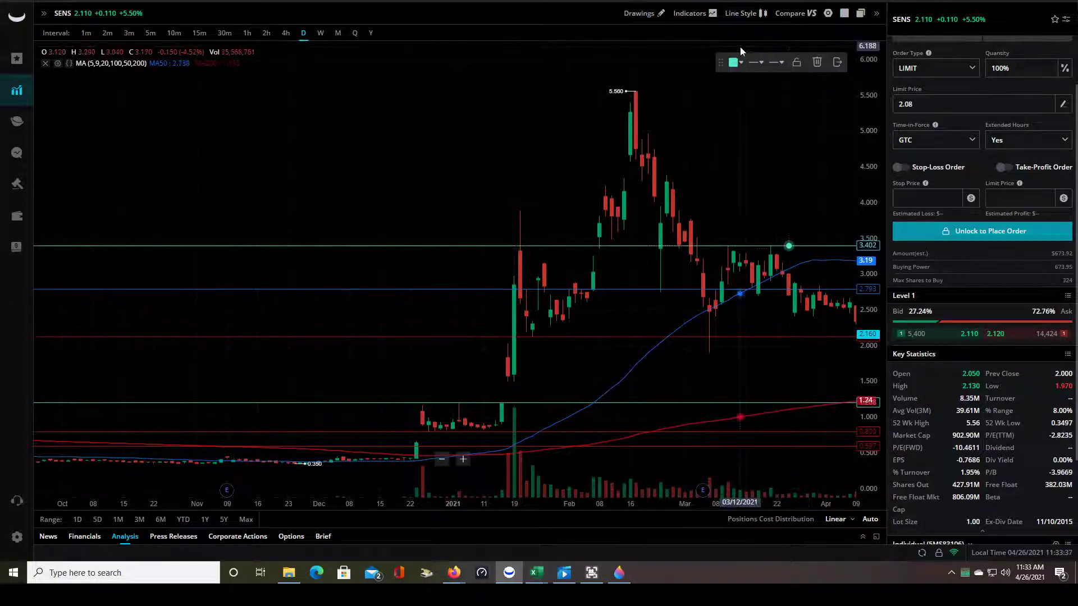
Delete the blue 2.793 horizontal line.
left_click(770, 289)
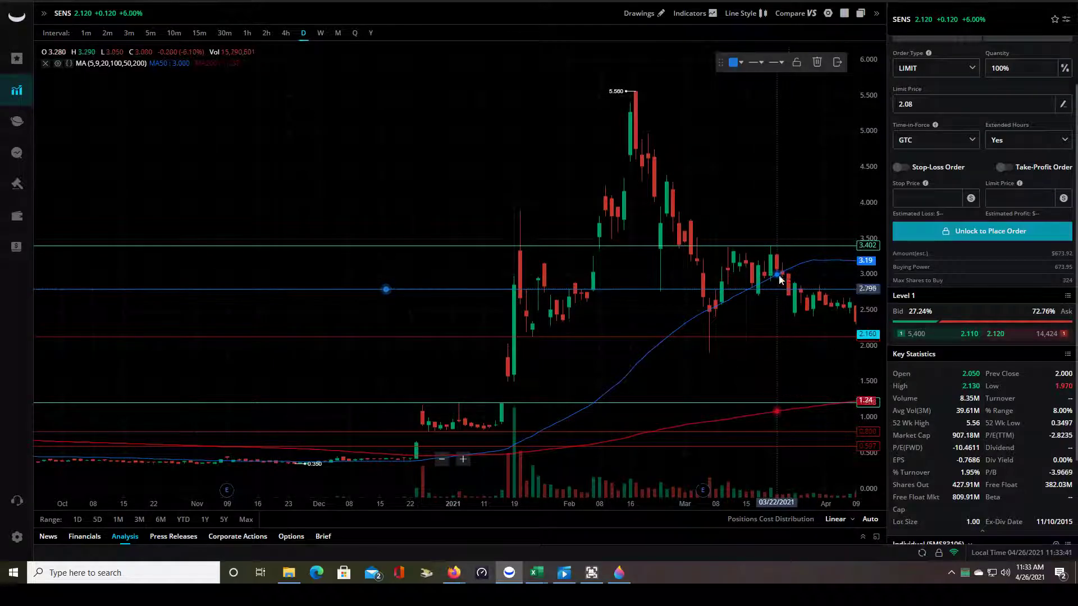
left_click(817, 62)
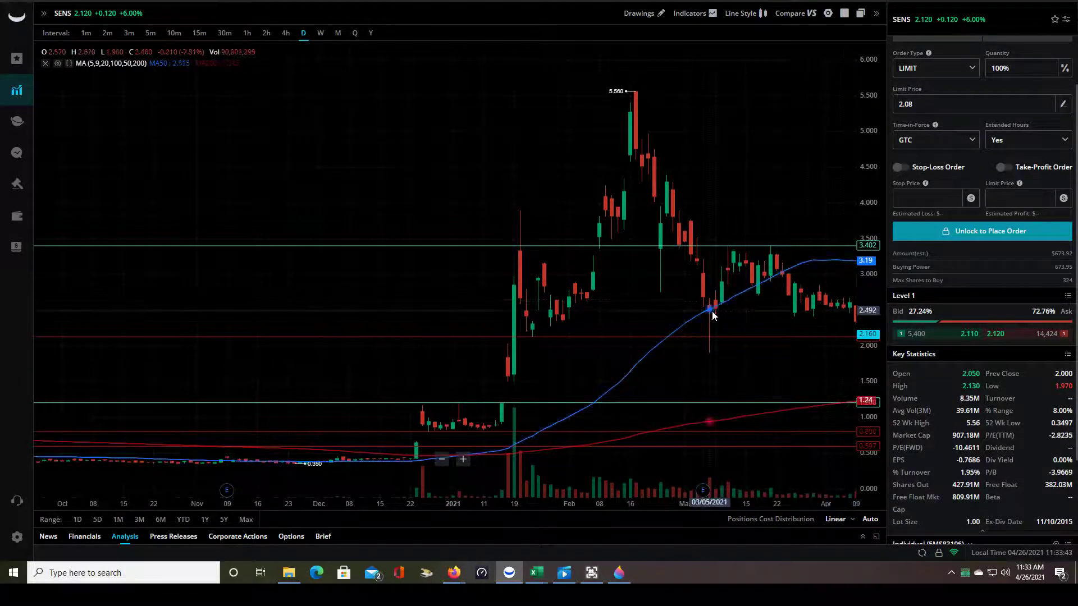
scroll(710, 305, "left", 2)
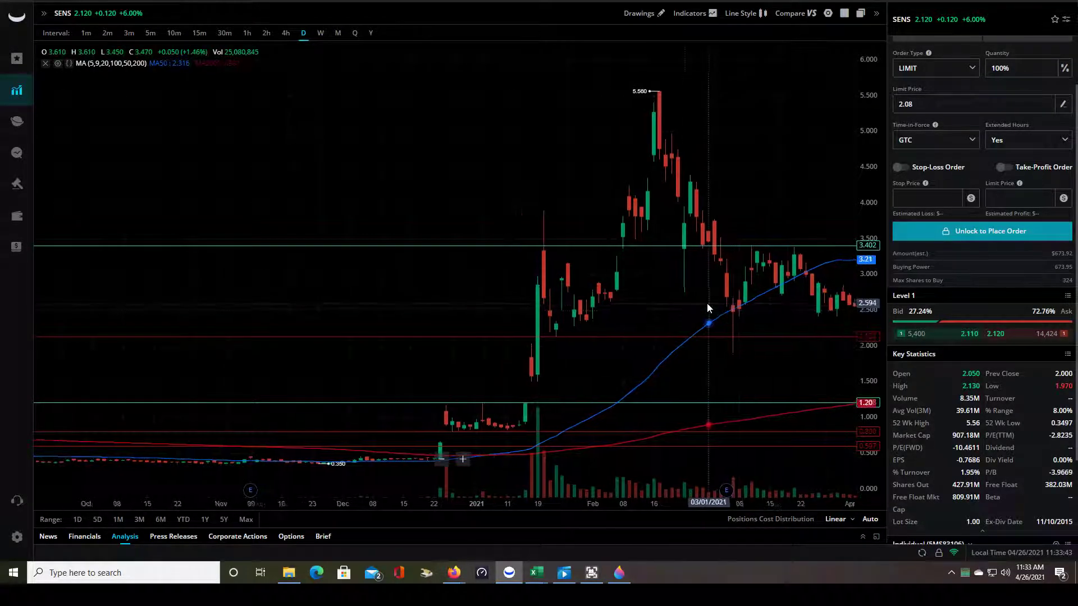
Draw a horizontal line at 2.390 along the recent lows and color it red.
right_click(804, 318)
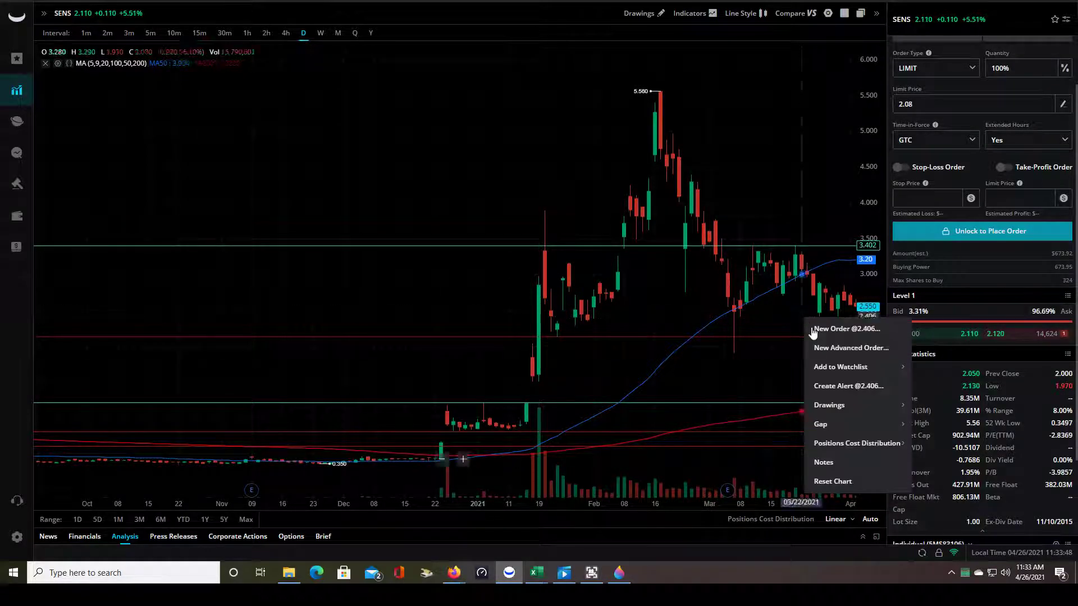
mouse_move(825, 404)
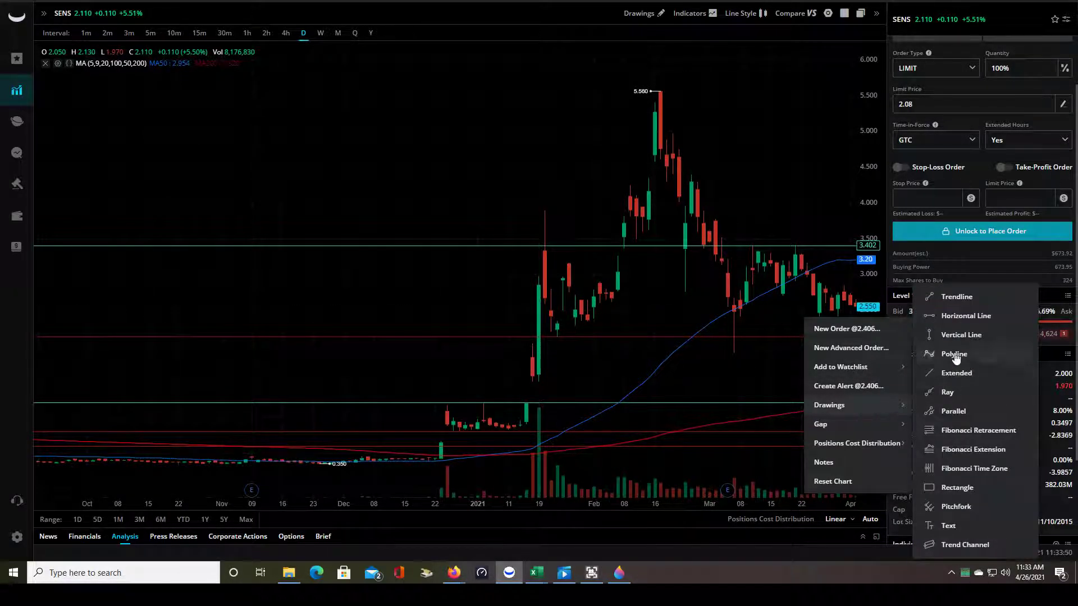
left_click(962, 316)
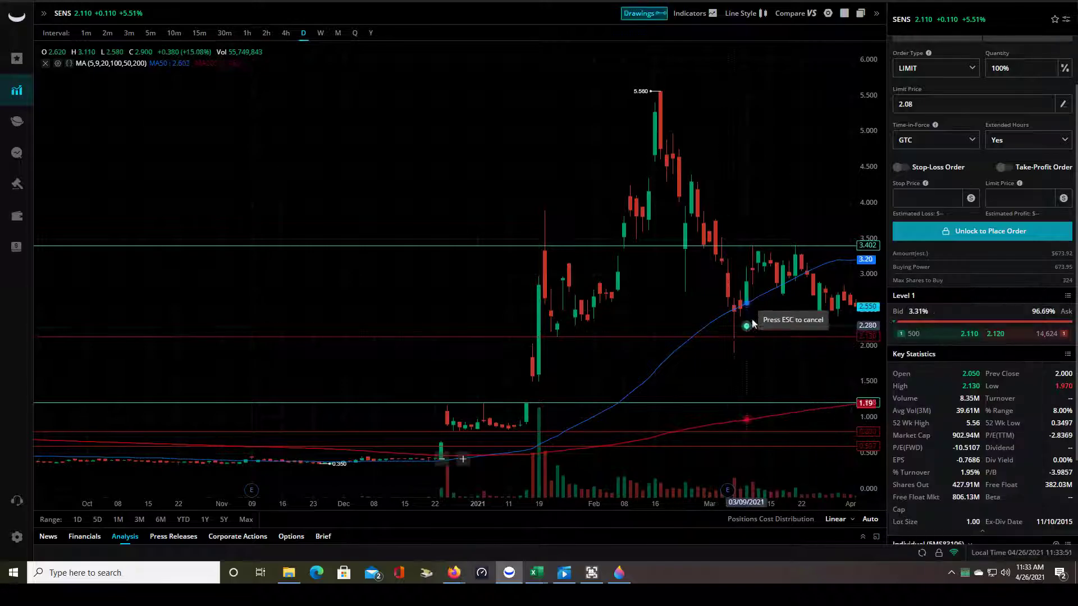
left_click(661, 318)
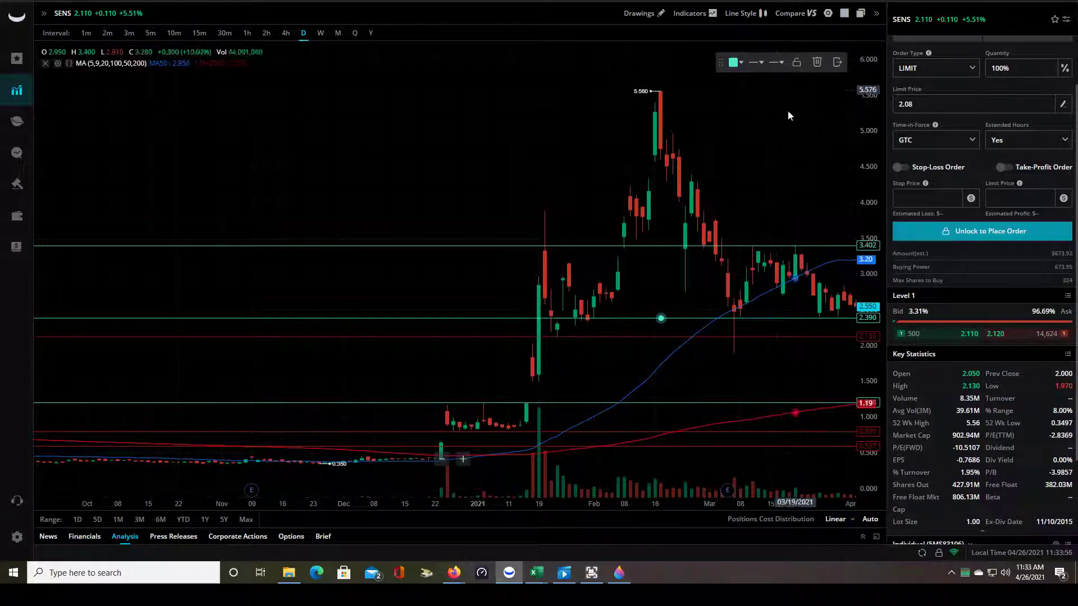
left_click(740, 63)
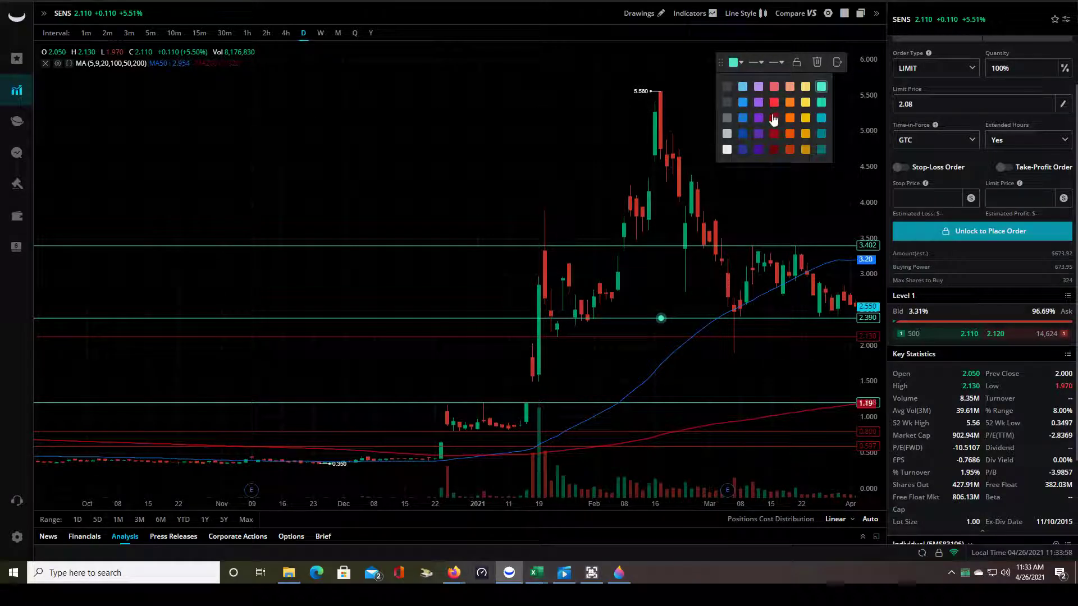
left_click(774, 117)
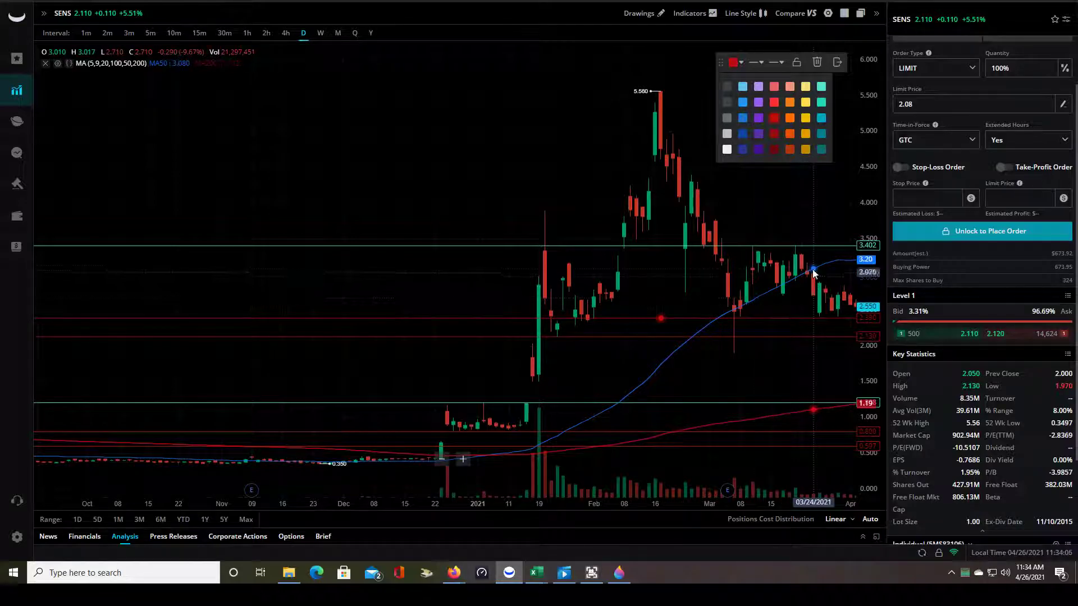
left_click(820, 194)
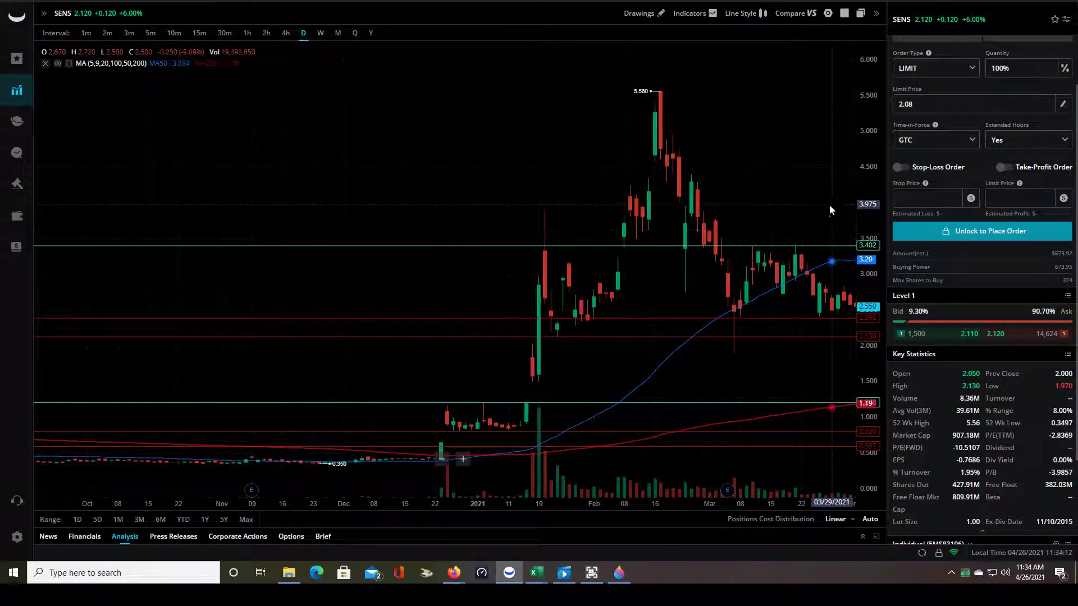
Pan the chart left to reveal the late-April SENS candles dipping near 1.7.
left_click_drag(828, 211, 785, 219)
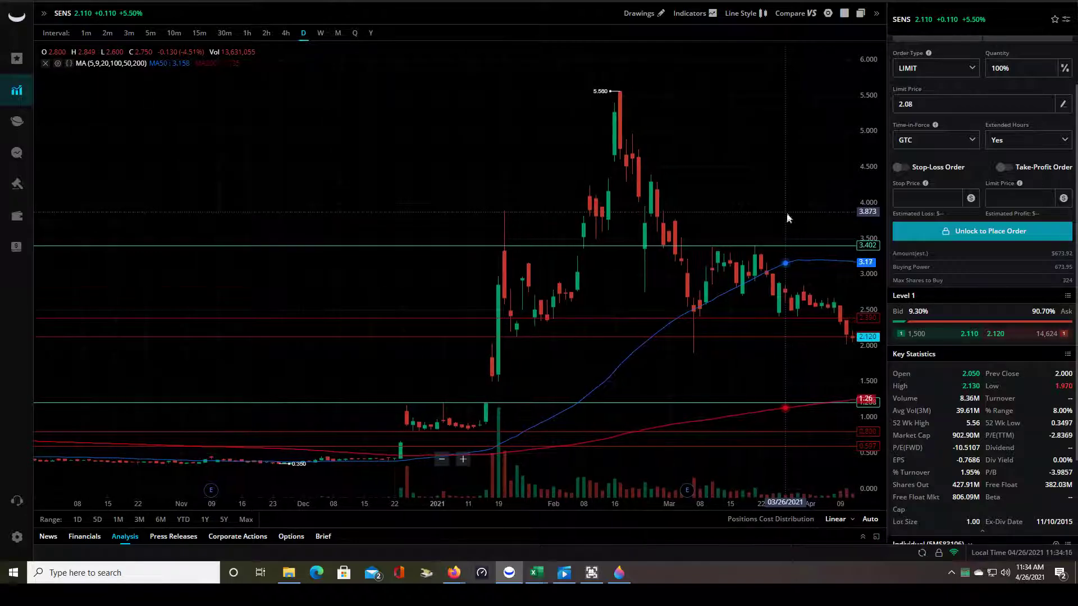
left_click_drag(843, 347, 794, 362)
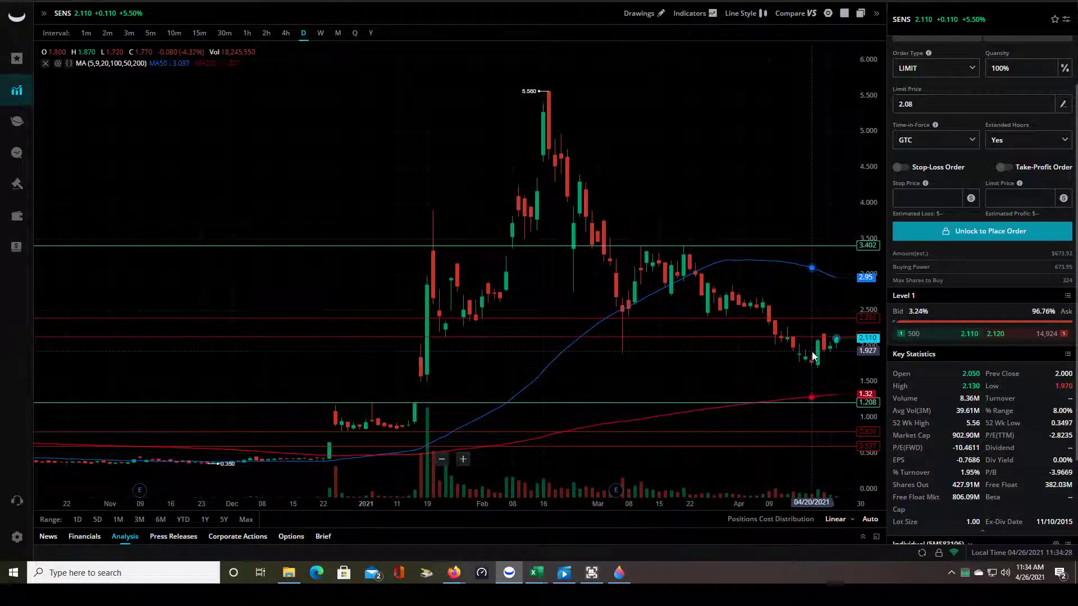
Place a horizontal line at 1.503 just below the late-April lows.
right_click(733, 381)
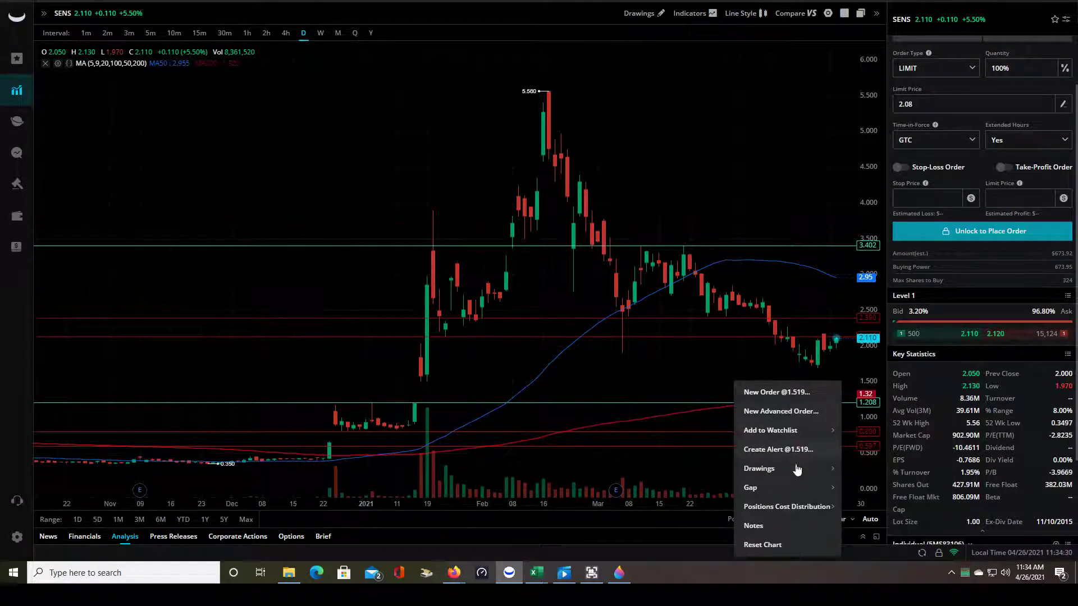
mouse_move(786, 469)
left_click(862, 313)
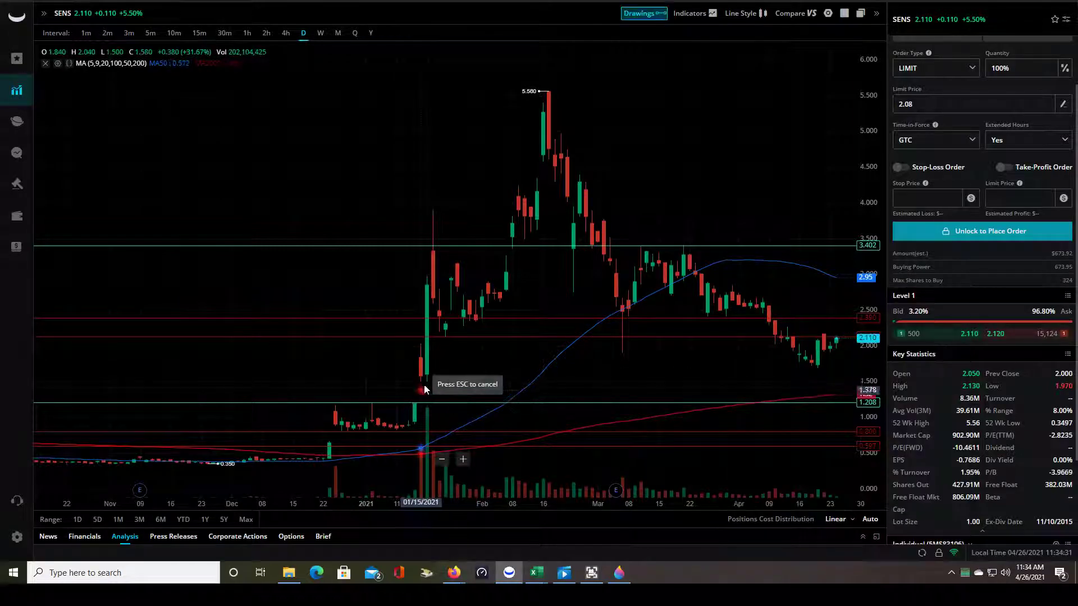
left_click(457, 382)
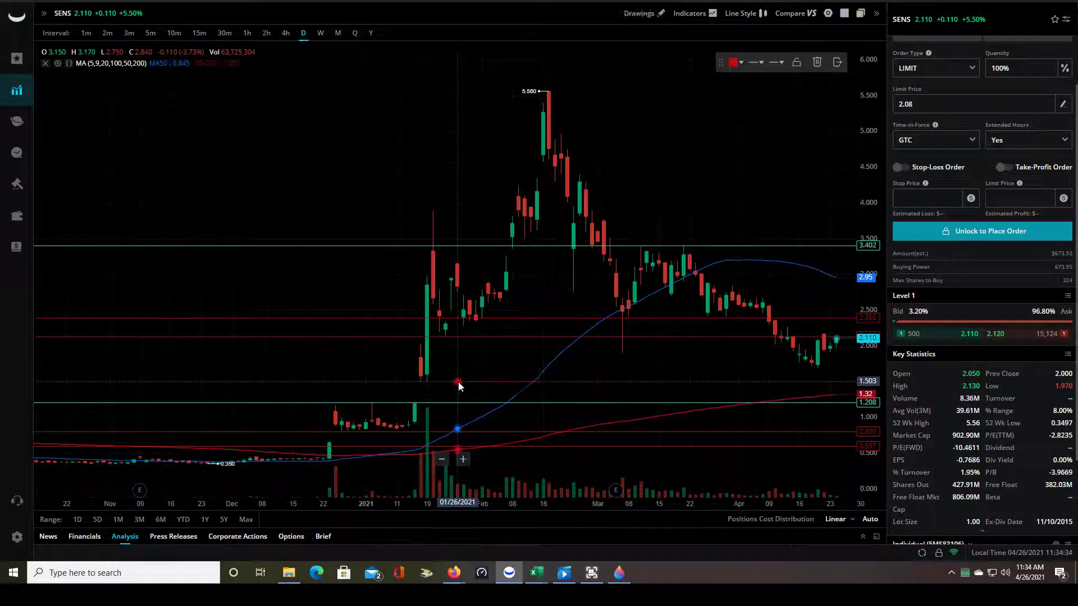
left_click_drag(823, 372, 808, 372)
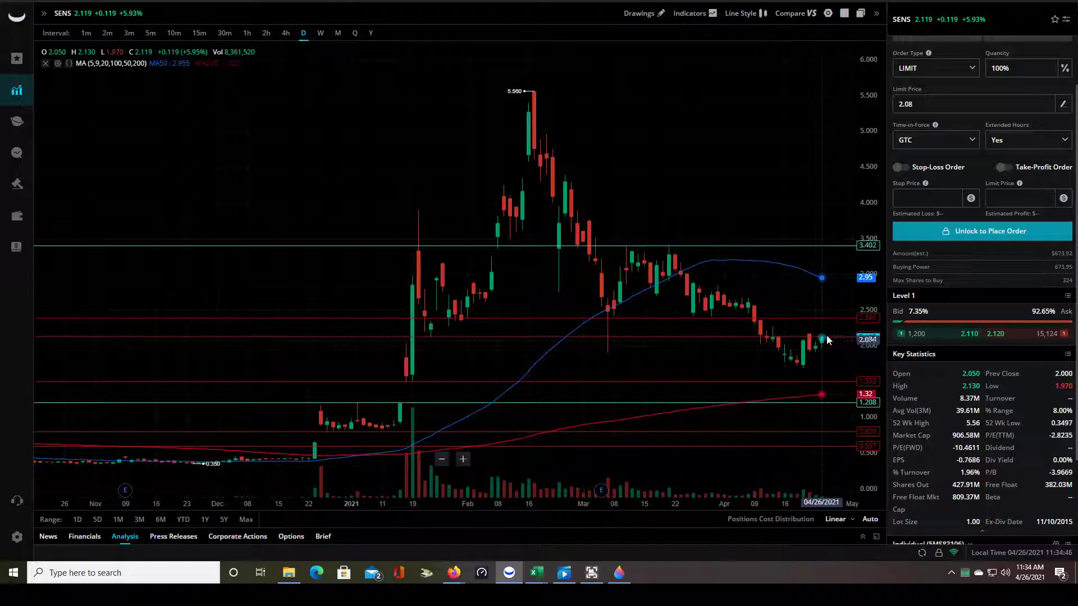
Recolor the line near 2.12 teal and raise it to about 2.17.
left_click(798, 338)
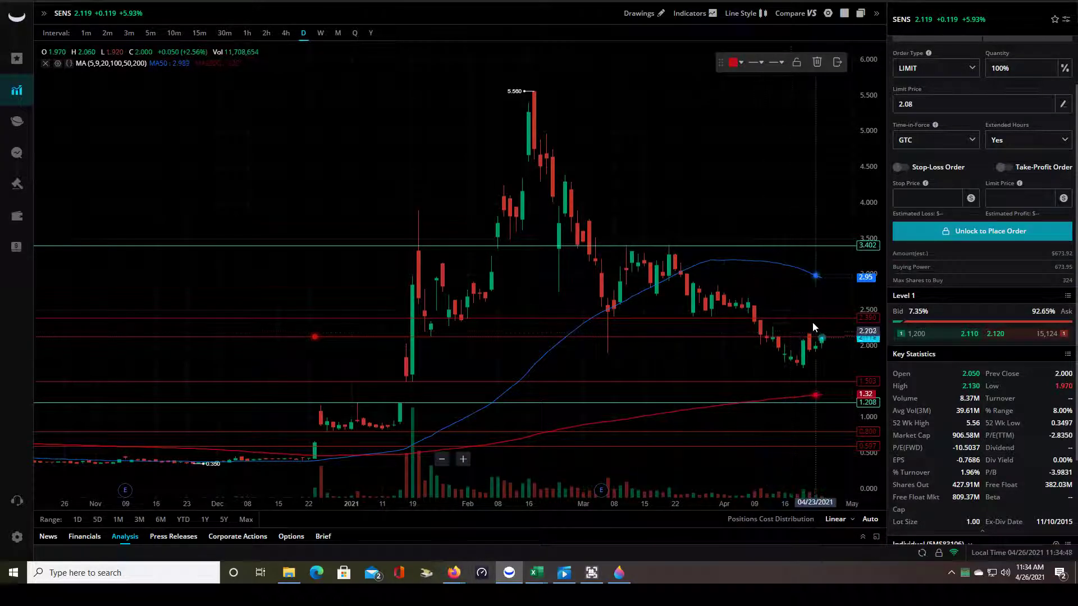
left_click(735, 62)
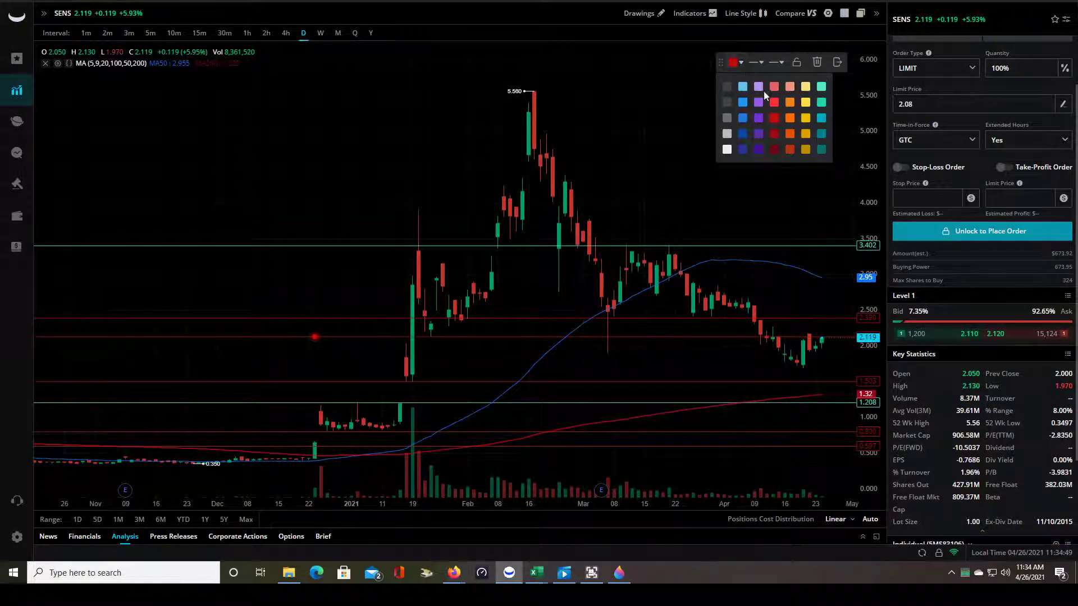
left_click(821, 86)
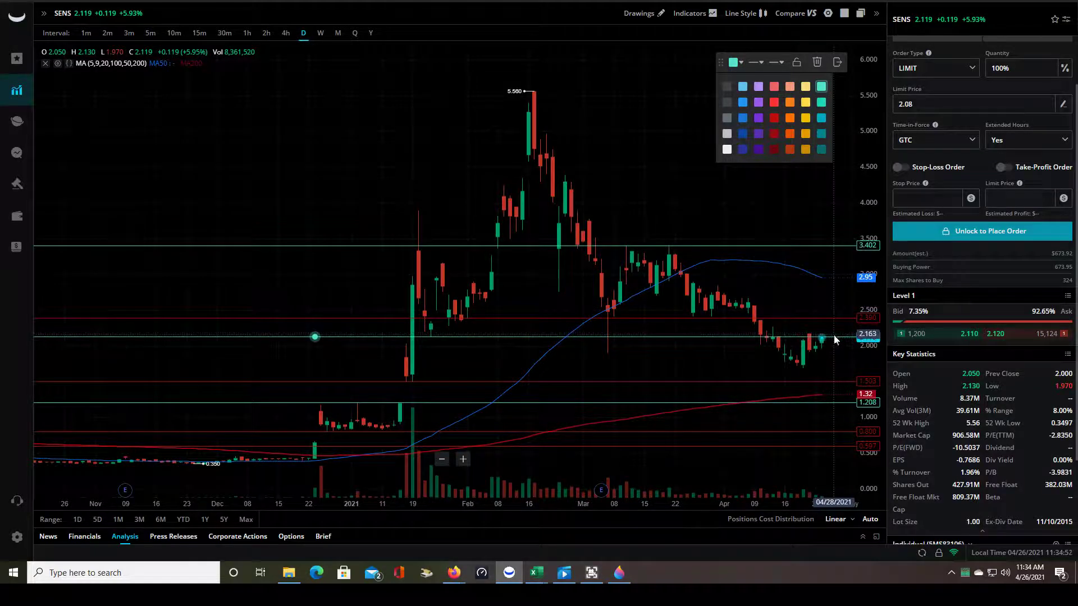
left_click_drag(834, 336, 835, 333)
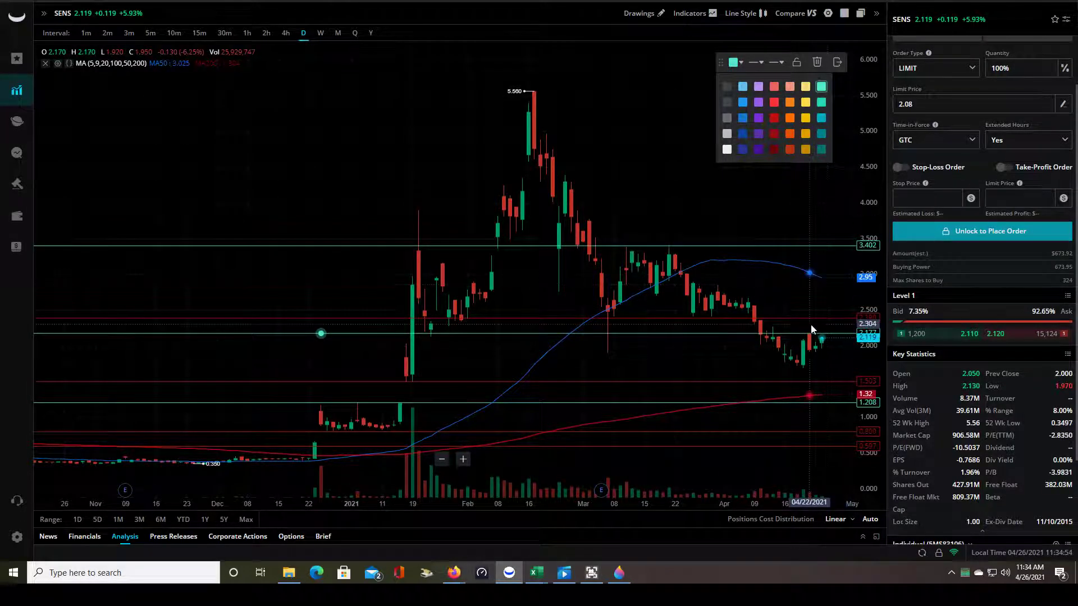
Delete the red 2.39 line and leave empty space after the last candle.
left_click(831, 318)
left_click_drag(831, 318, 813, 315)
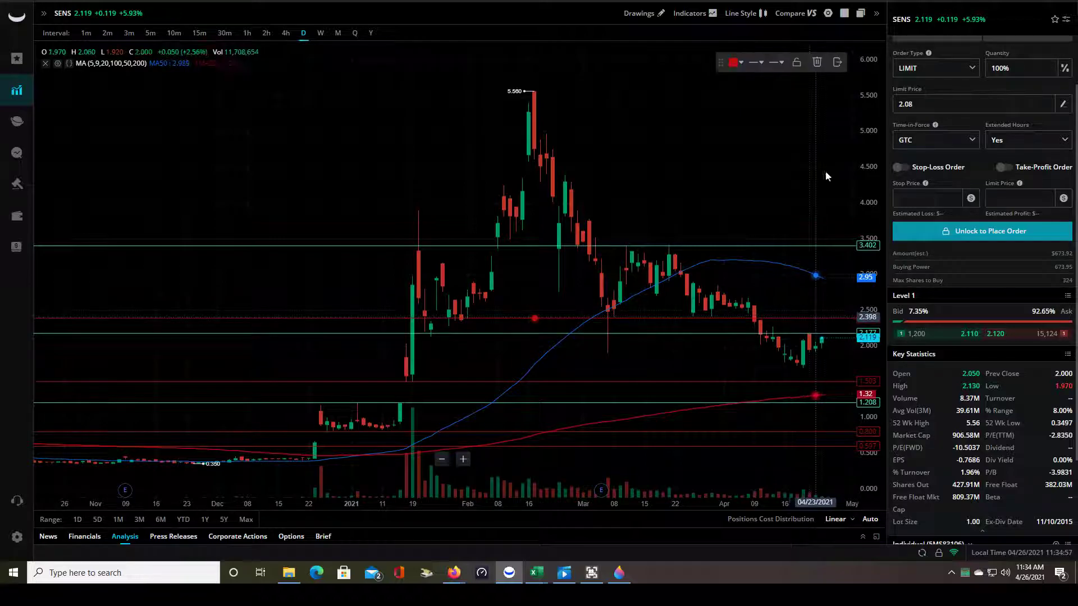
left_click(817, 63)
left_click_drag(823, 302, 737, 298)
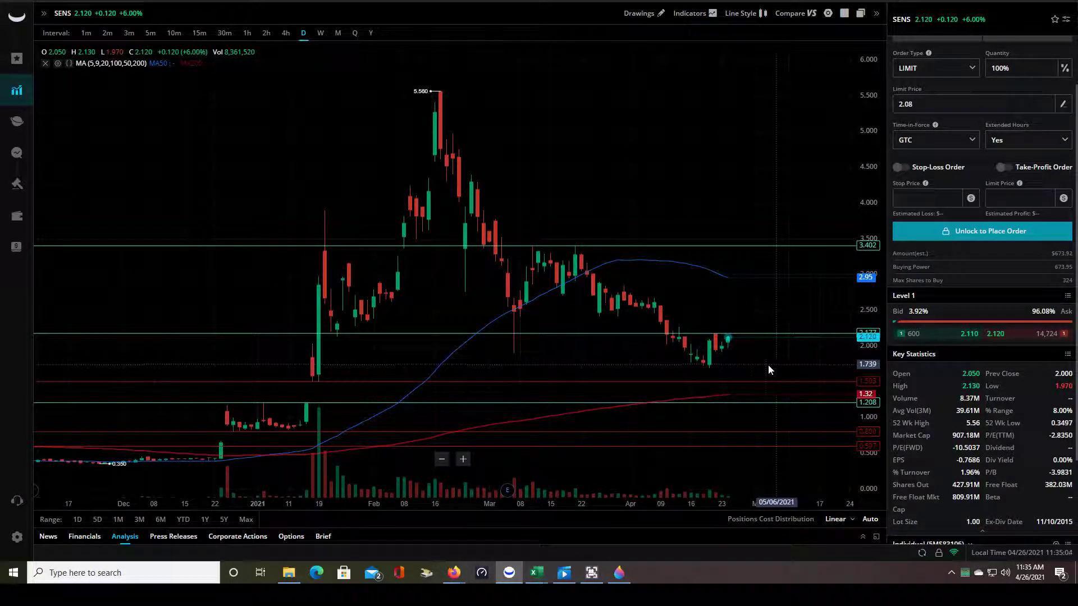
Drag the SENS chart left so empty space extends into June, then bring the screen recorder forward.
left_click_drag(768, 365, 733, 364)
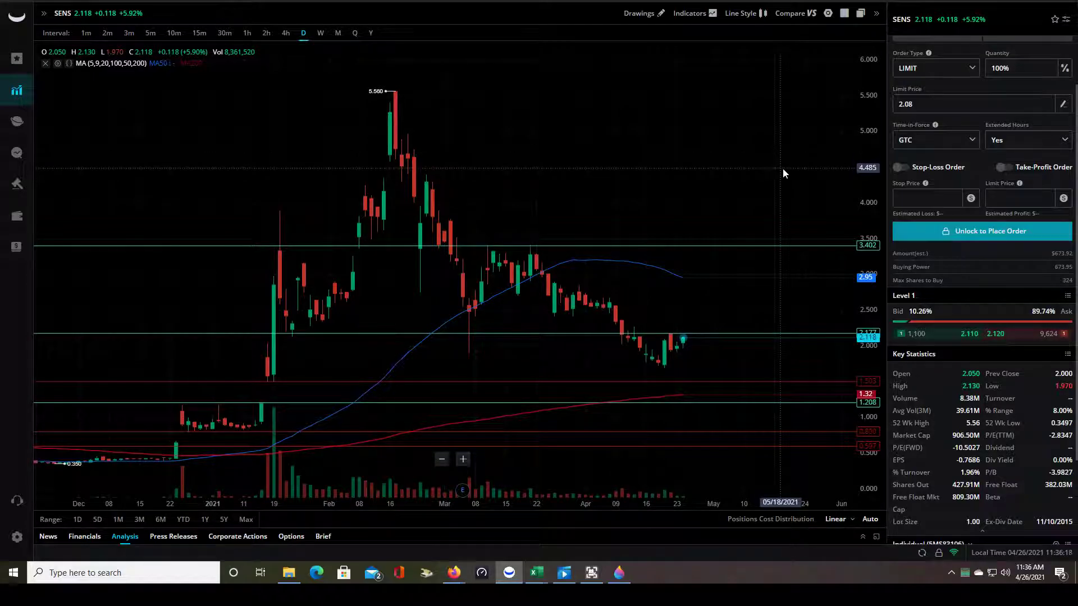
left_click(592, 572)
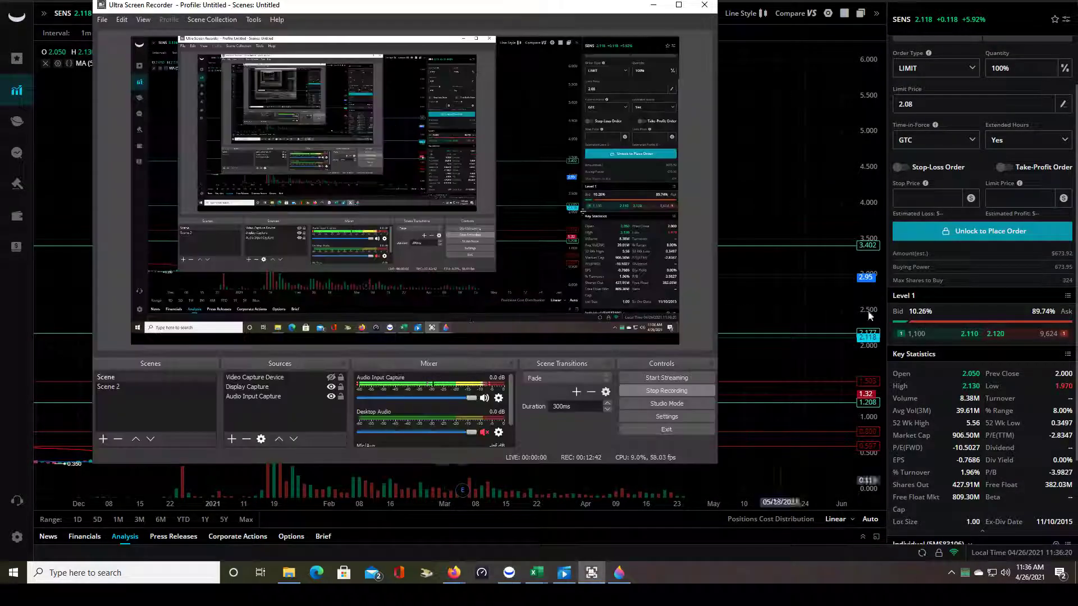